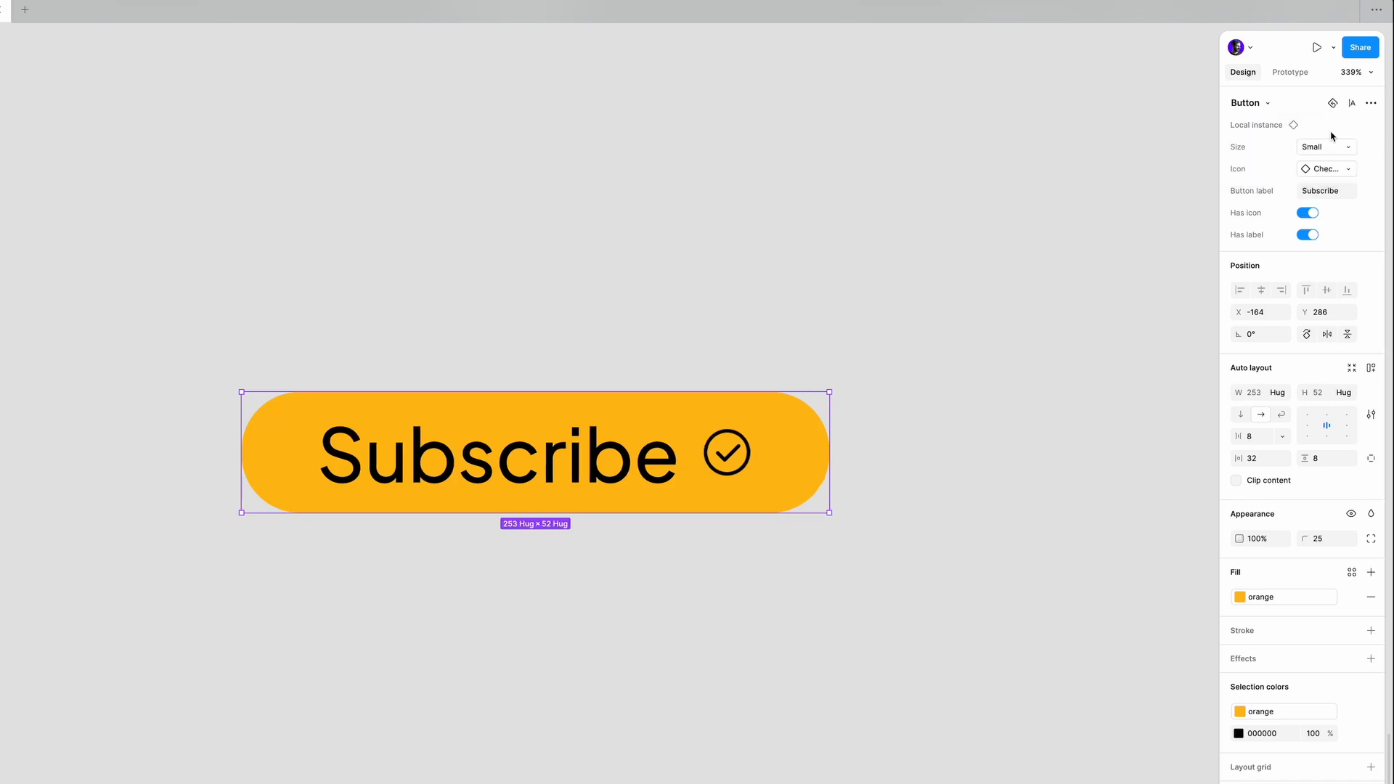
- Try the button instance at Medium and Large sizes, then set it back to Small
click(1323, 160)
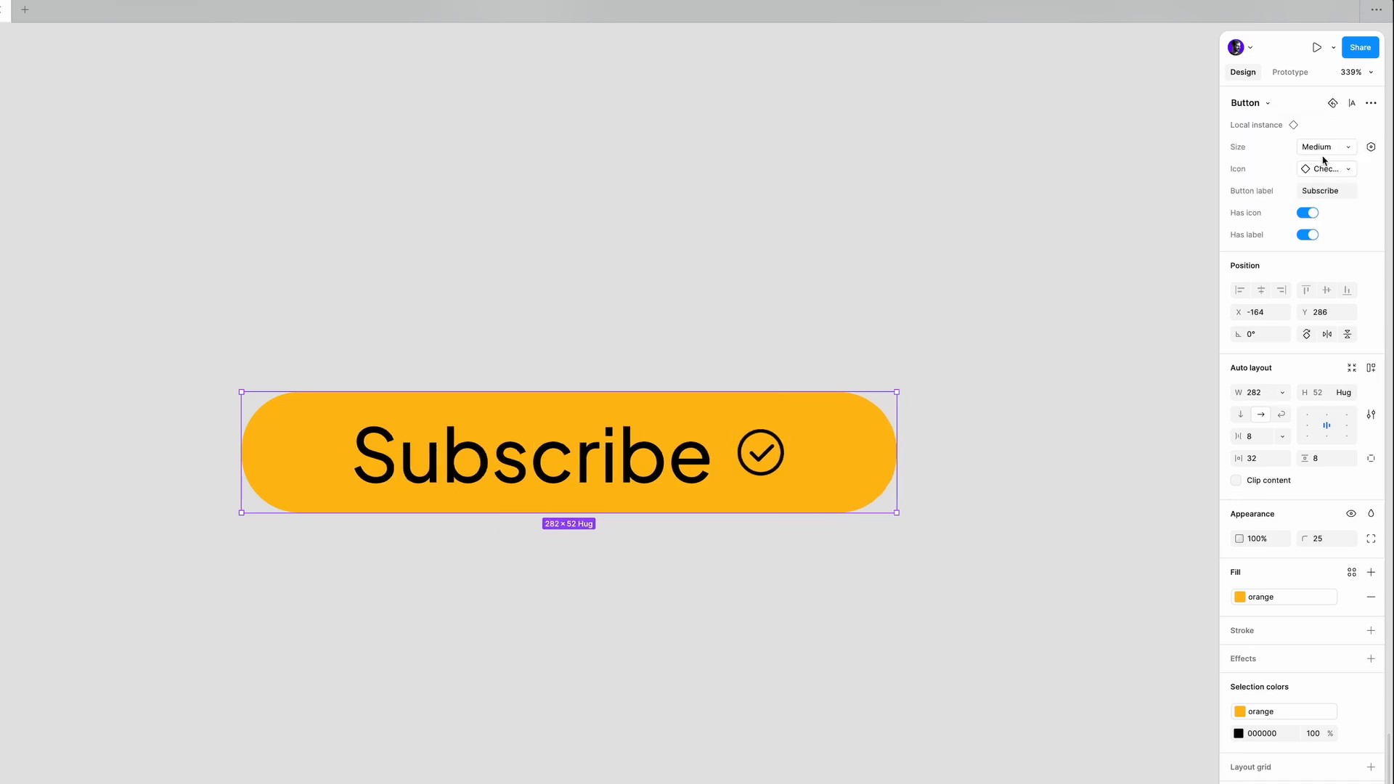
click(1324, 147)
click(1324, 150)
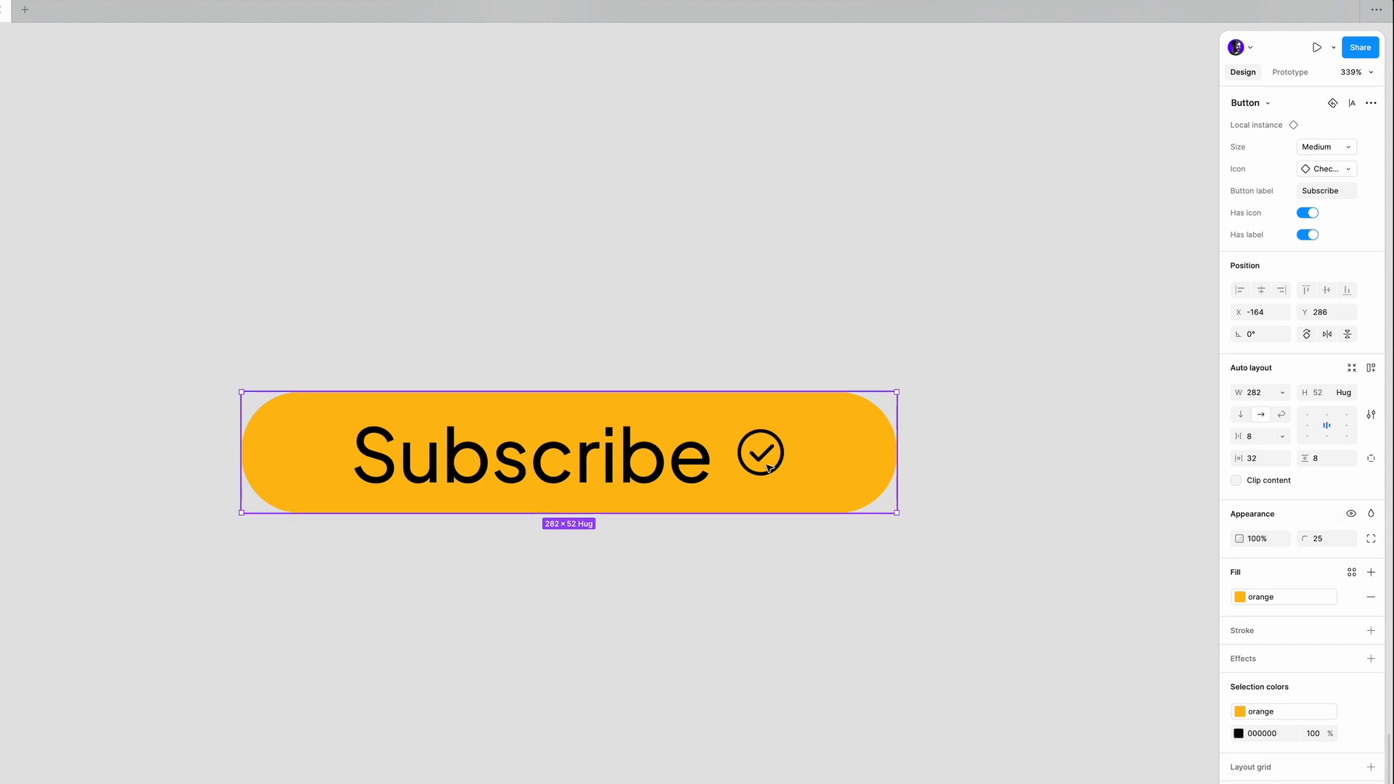
click(1069, 341)
click(866, 430)
click(1326, 147)
click(1318, 164)
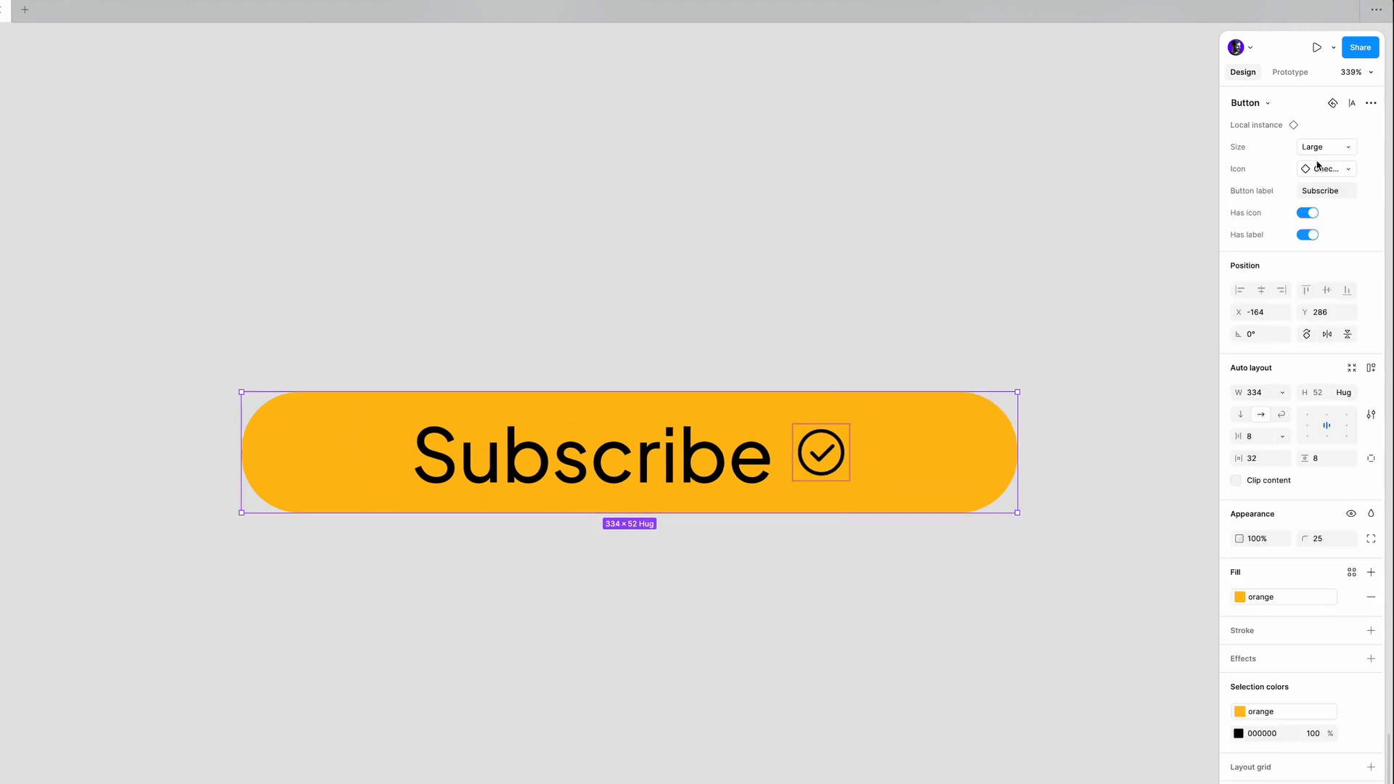
click(1325, 146)
click(1286, 130)
- Swap the button's icon to the X, then to the restart arrow
click(1326, 170)
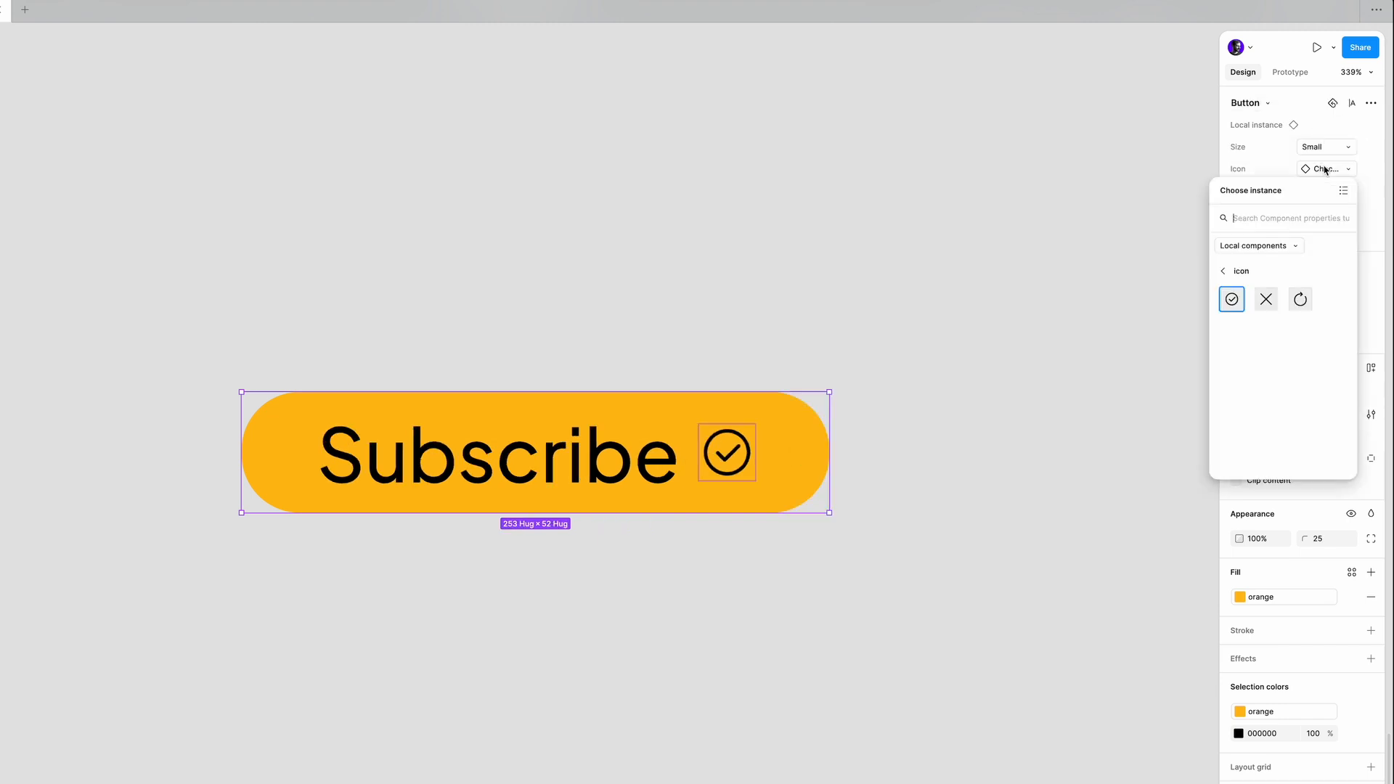
click(1266, 301)
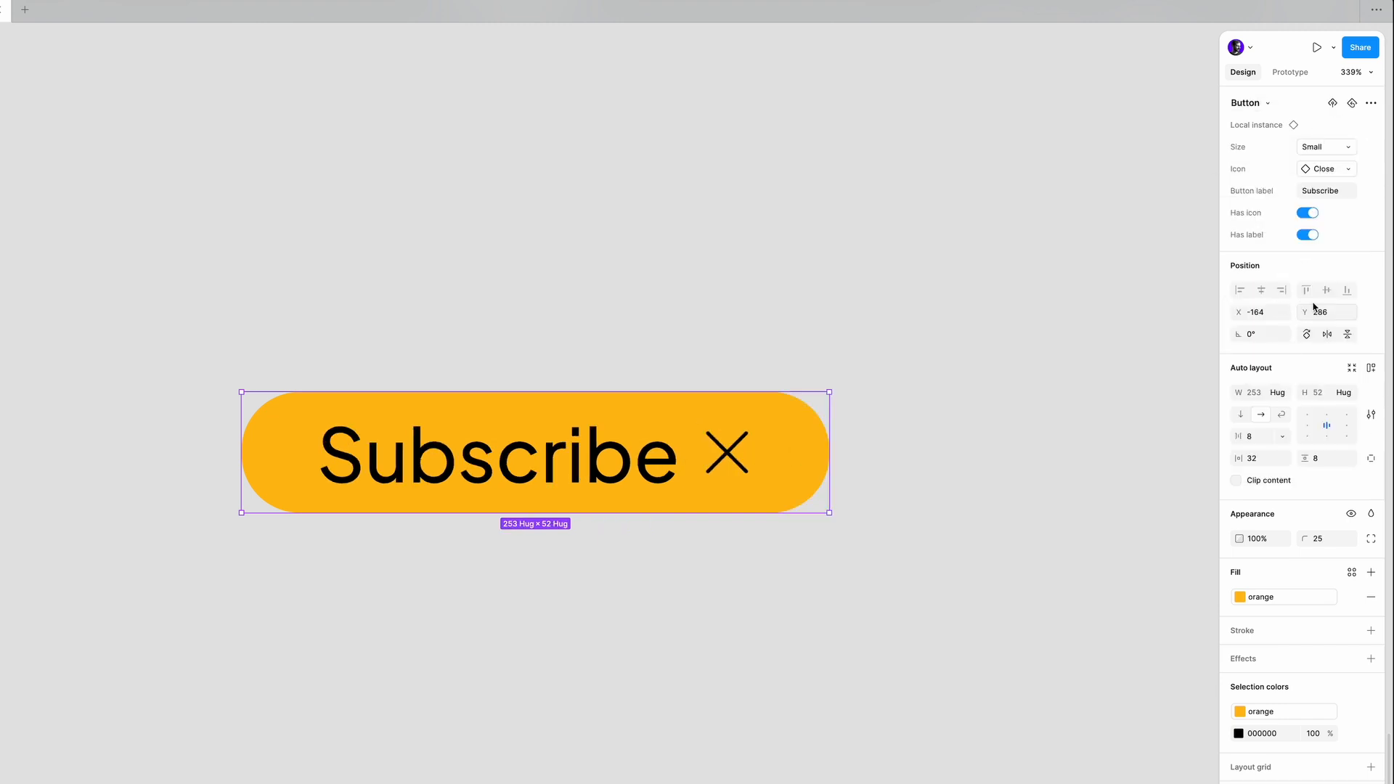
click(1323, 169)
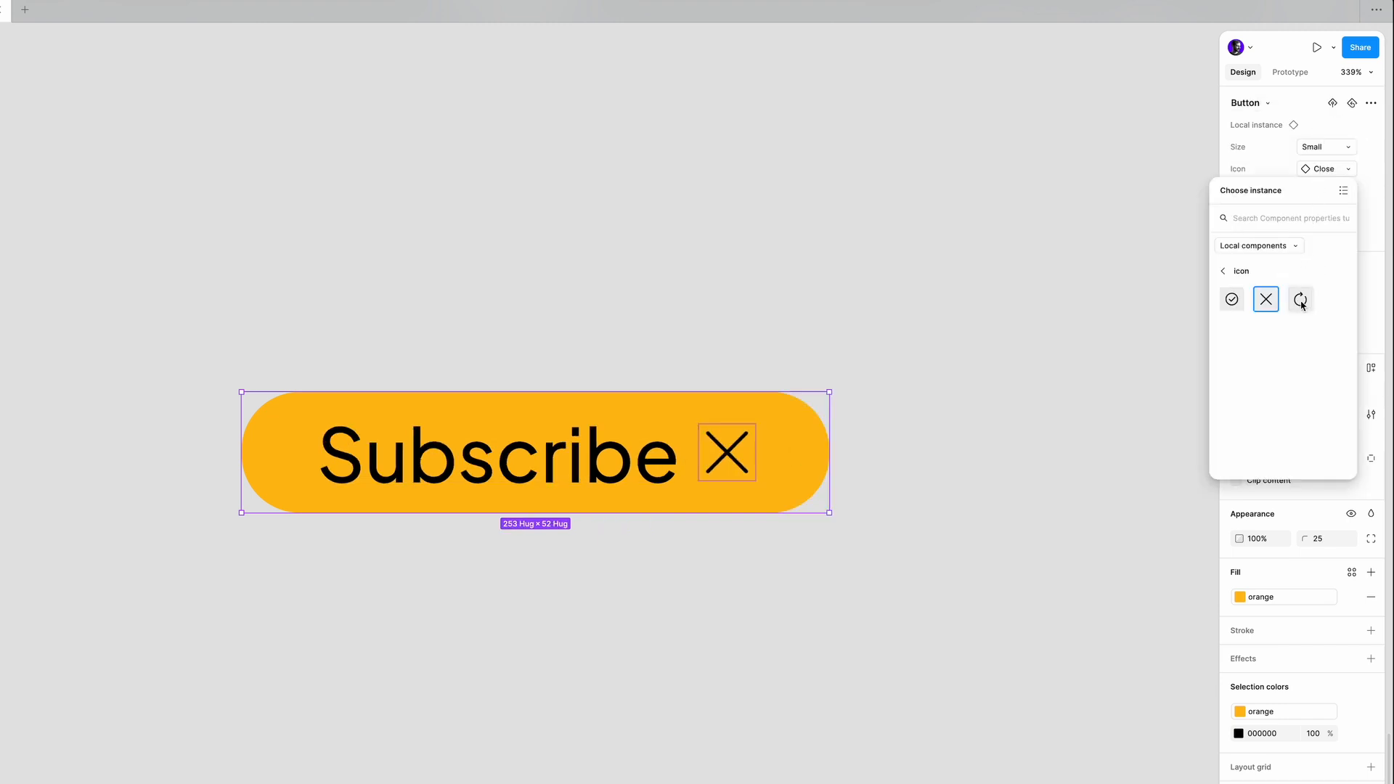
click(1301, 299)
- Toggle the Has icon and Has label properties off and back on
click(1307, 214)
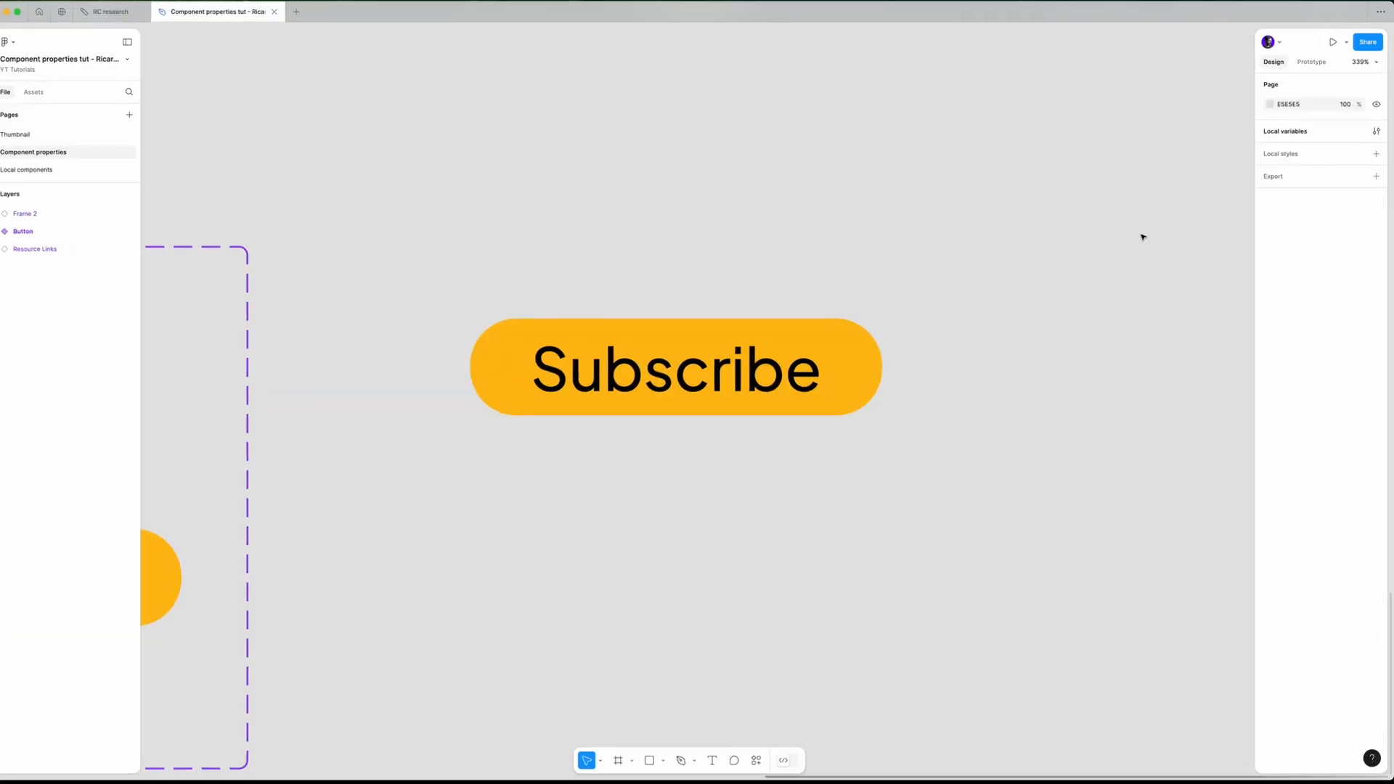
click(1294, 196)
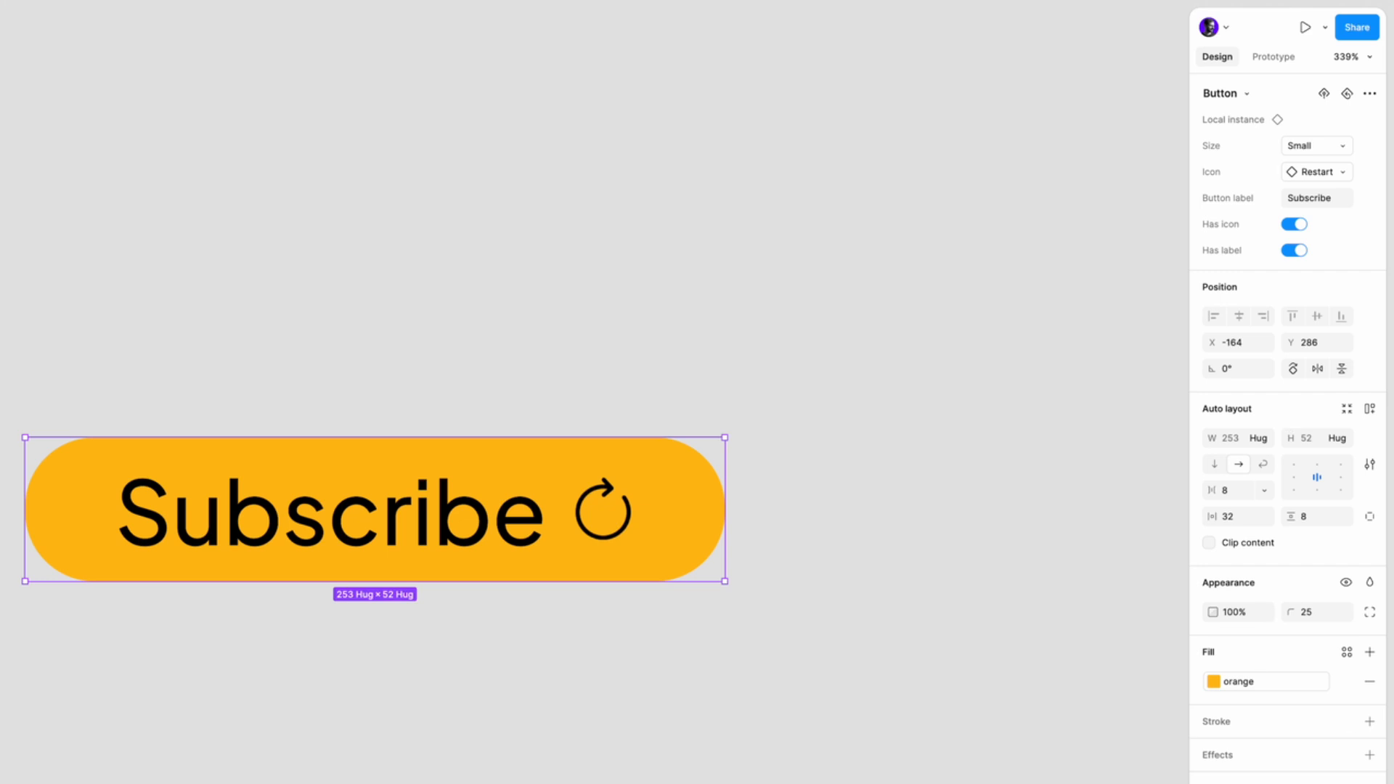
click(1127, 476)
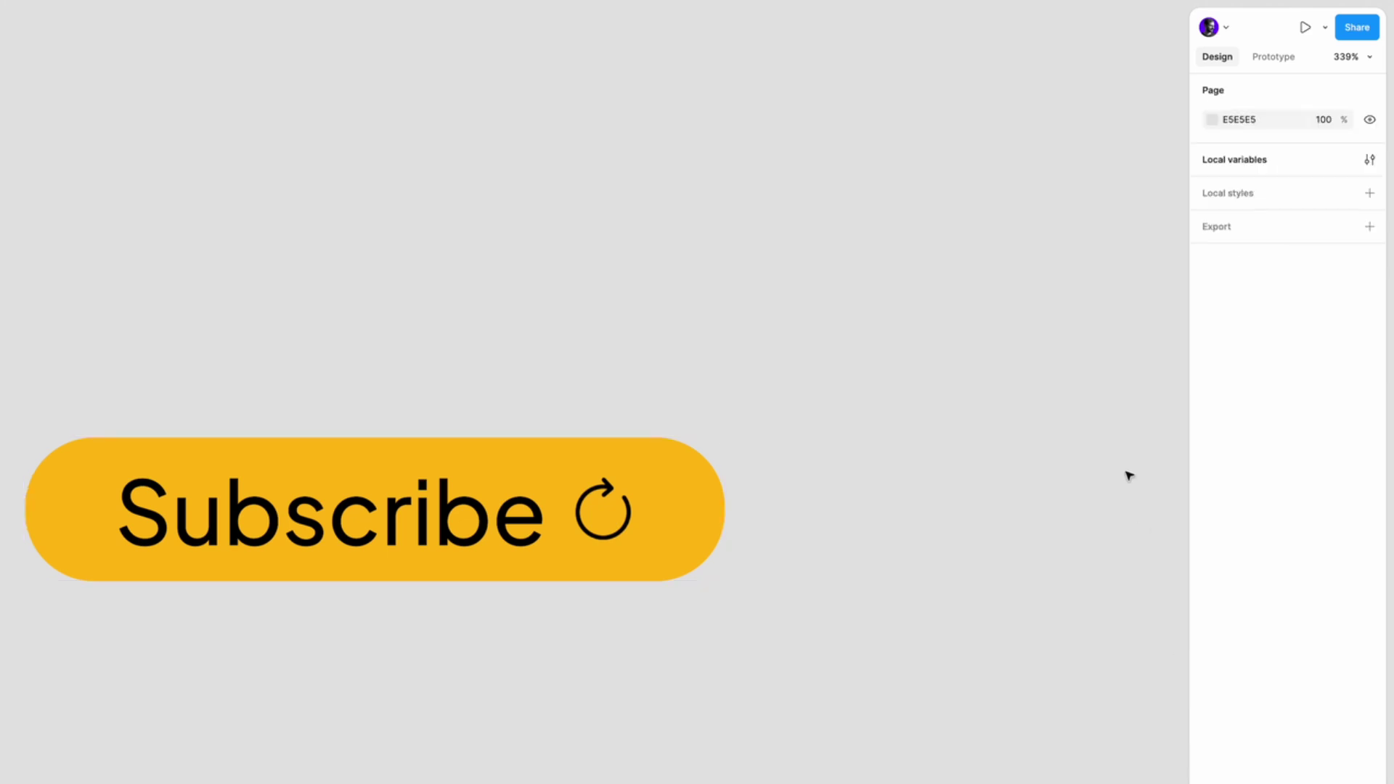
click(676, 495)
click(1296, 250)
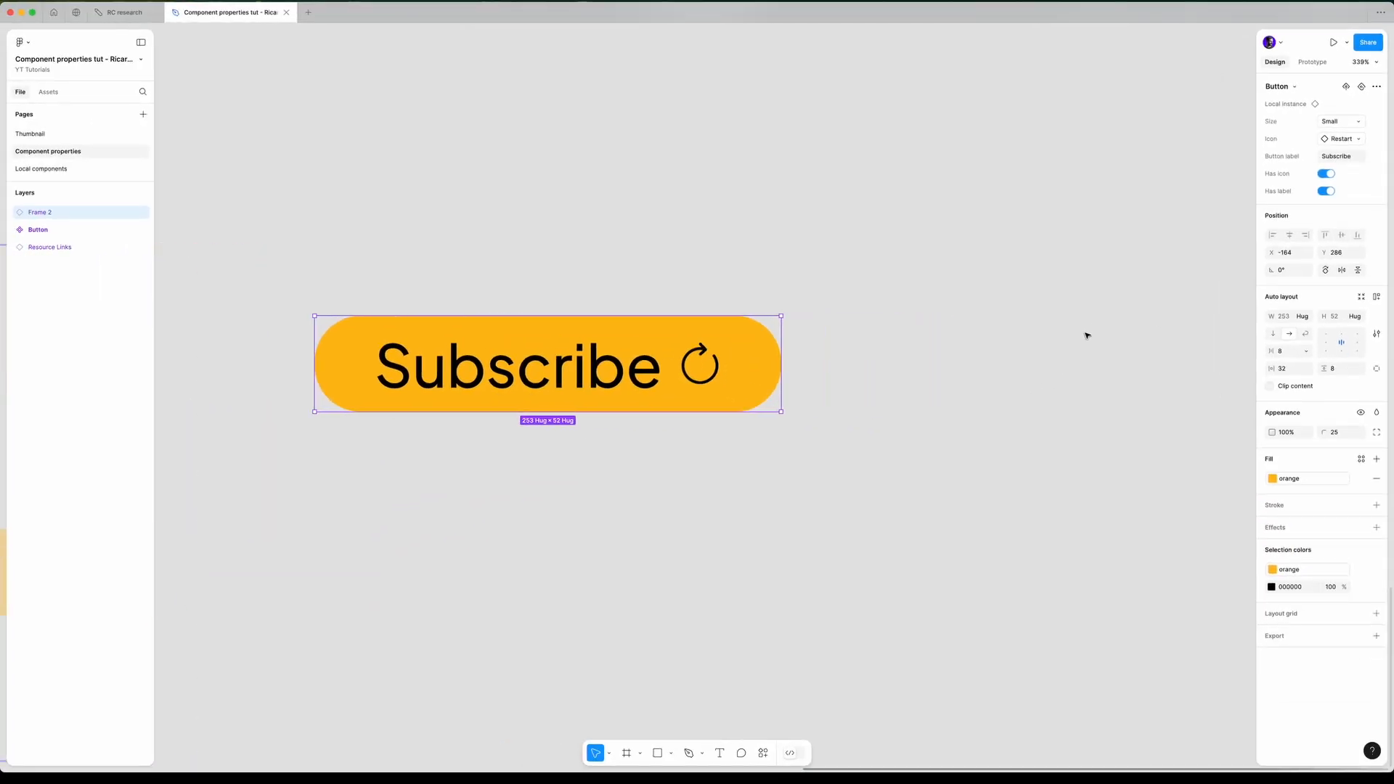
scroll(1081, 337, left, 8)
scroll(1089, 340, down, 3)
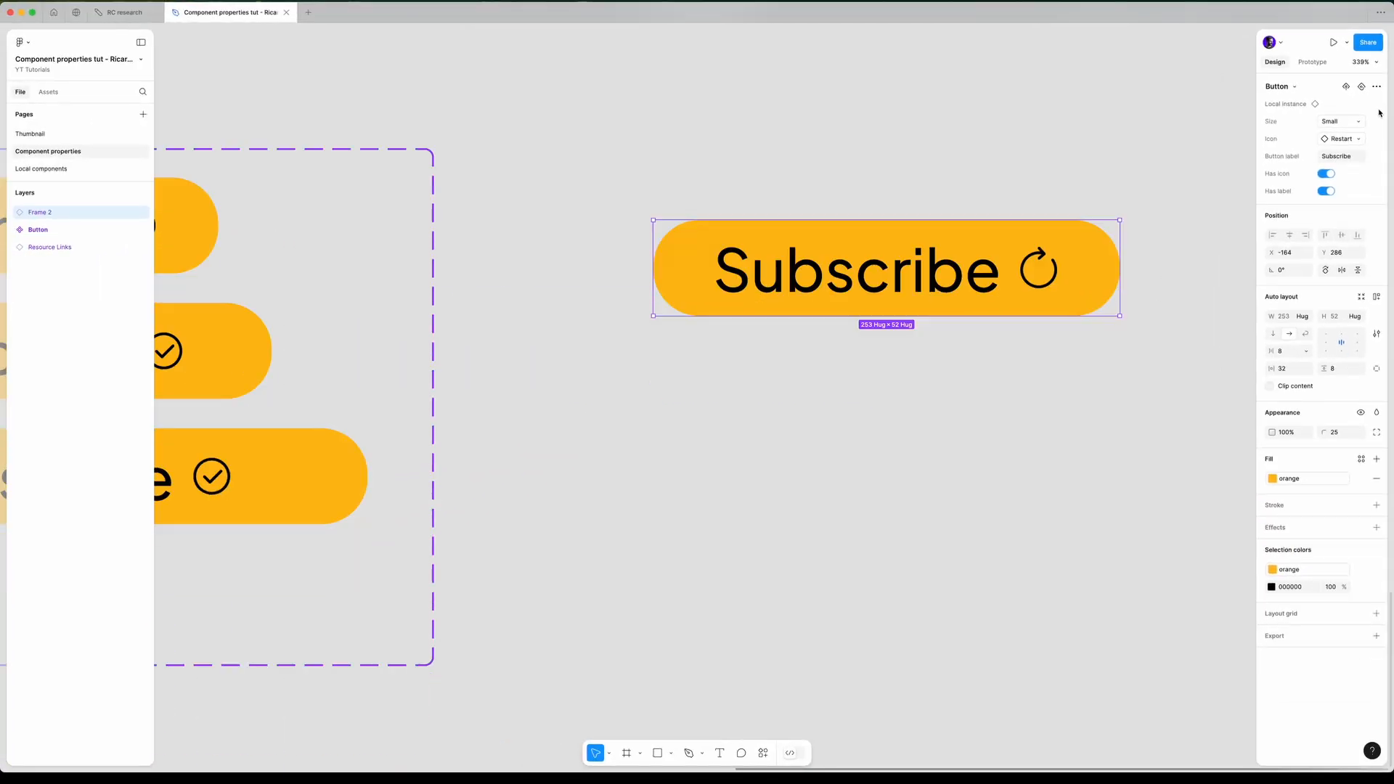
click(1357, 122)
click(1287, 124)
click(1333, 124)
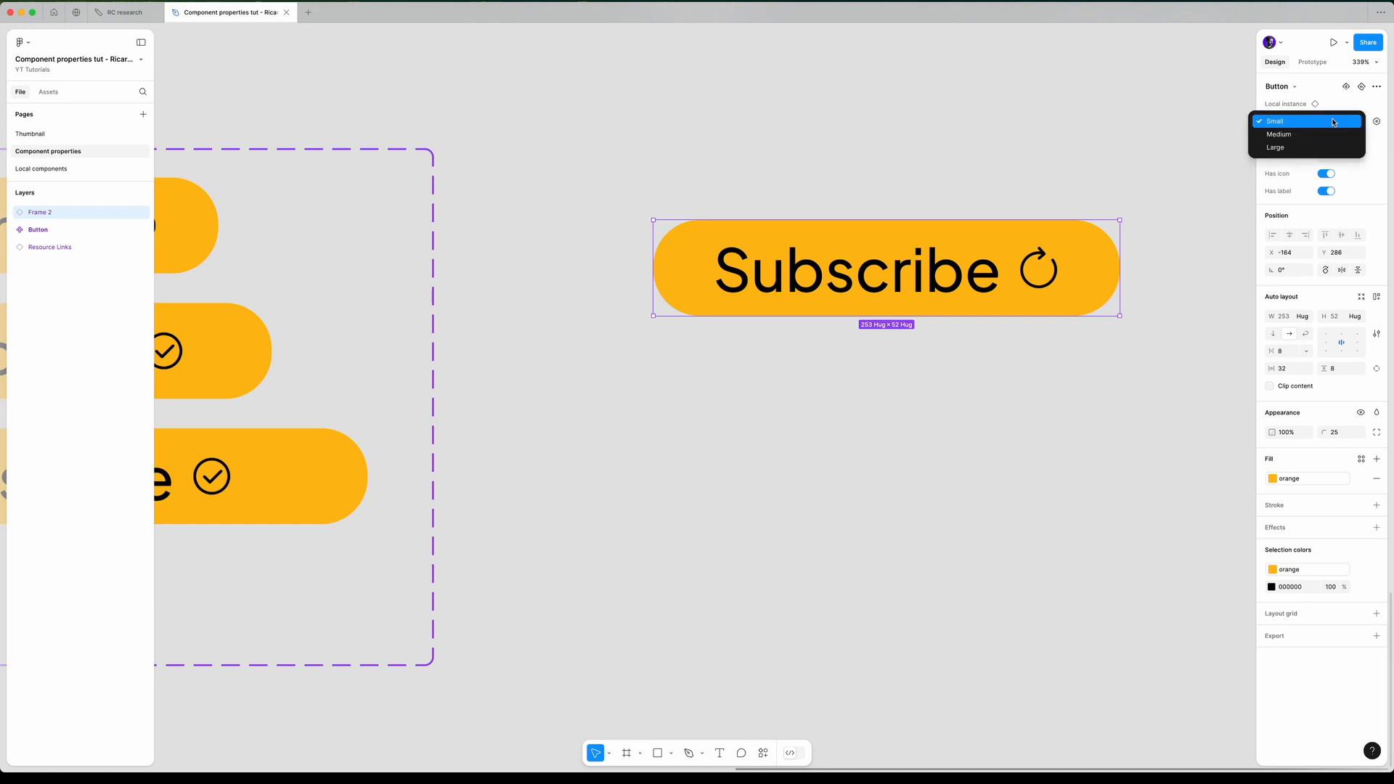
click(1328, 132)
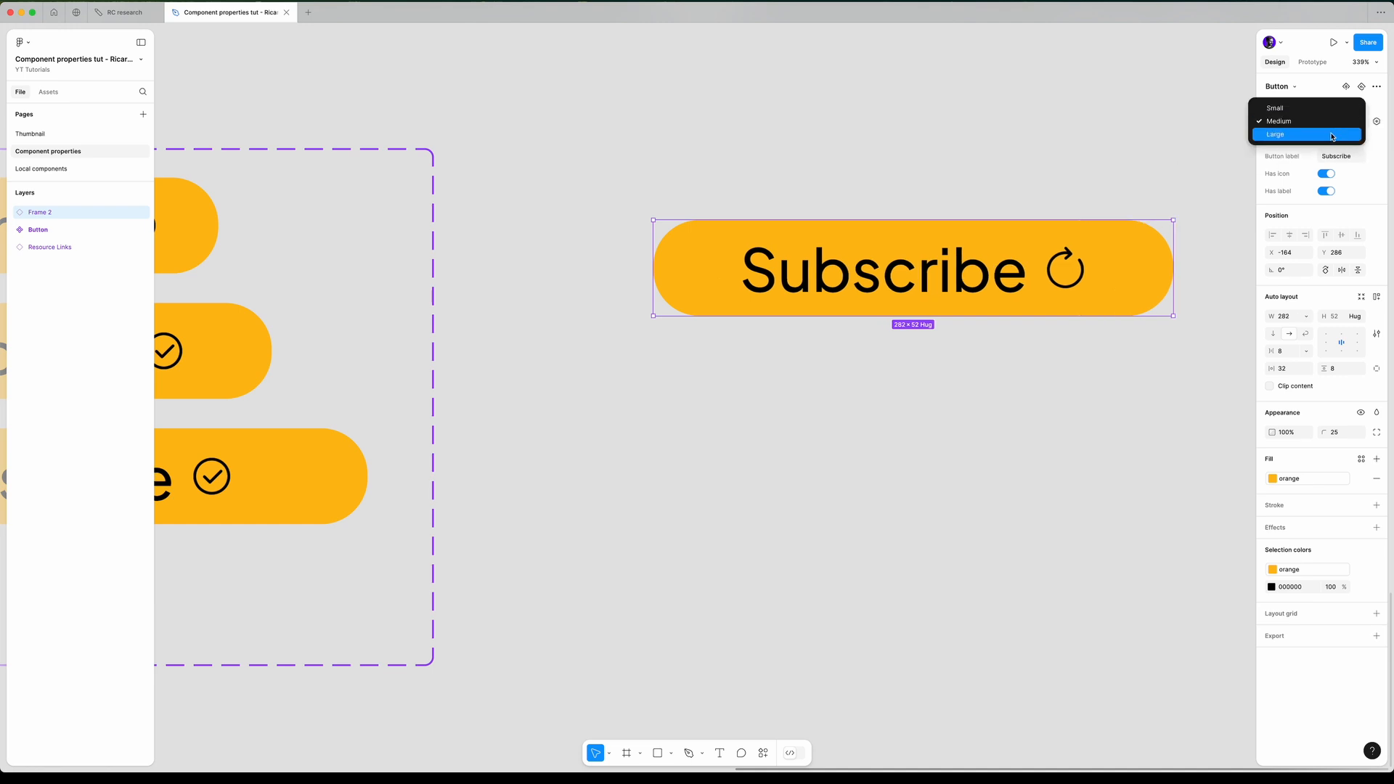
click(1333, 138)
scroll(1190, 201, right, 4)
click(1338, 121)
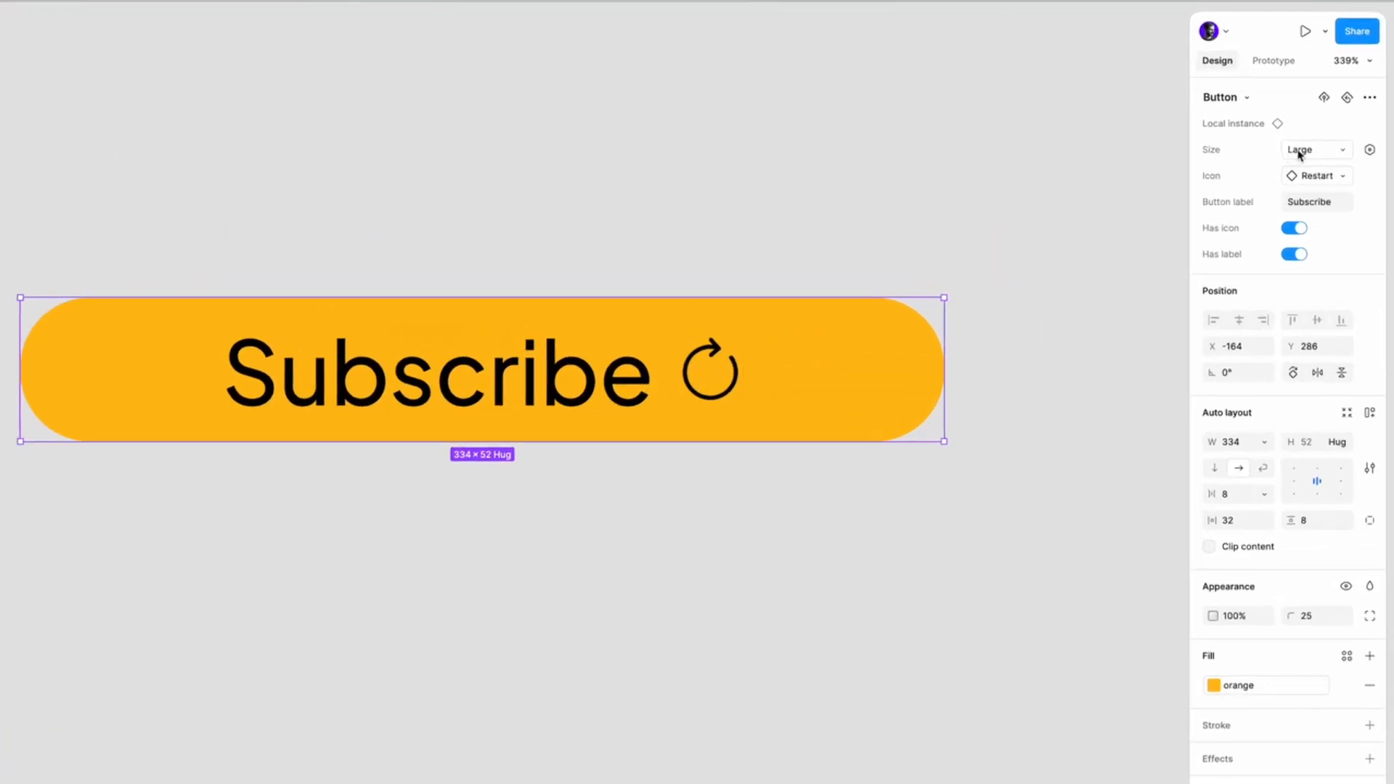
click(1299, 132)
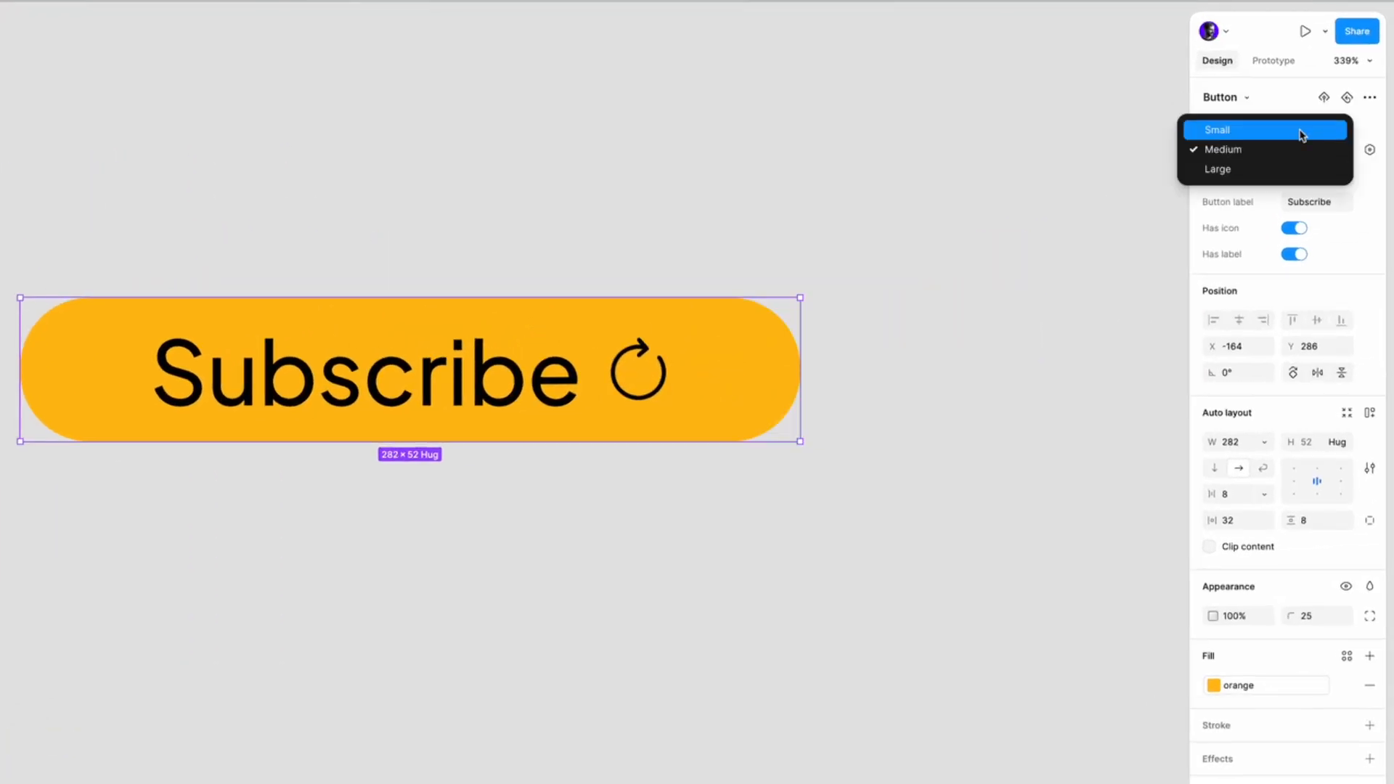
click(1299, 130)
click(1303, 149)
click(1300, 191)
click(1303, 150)
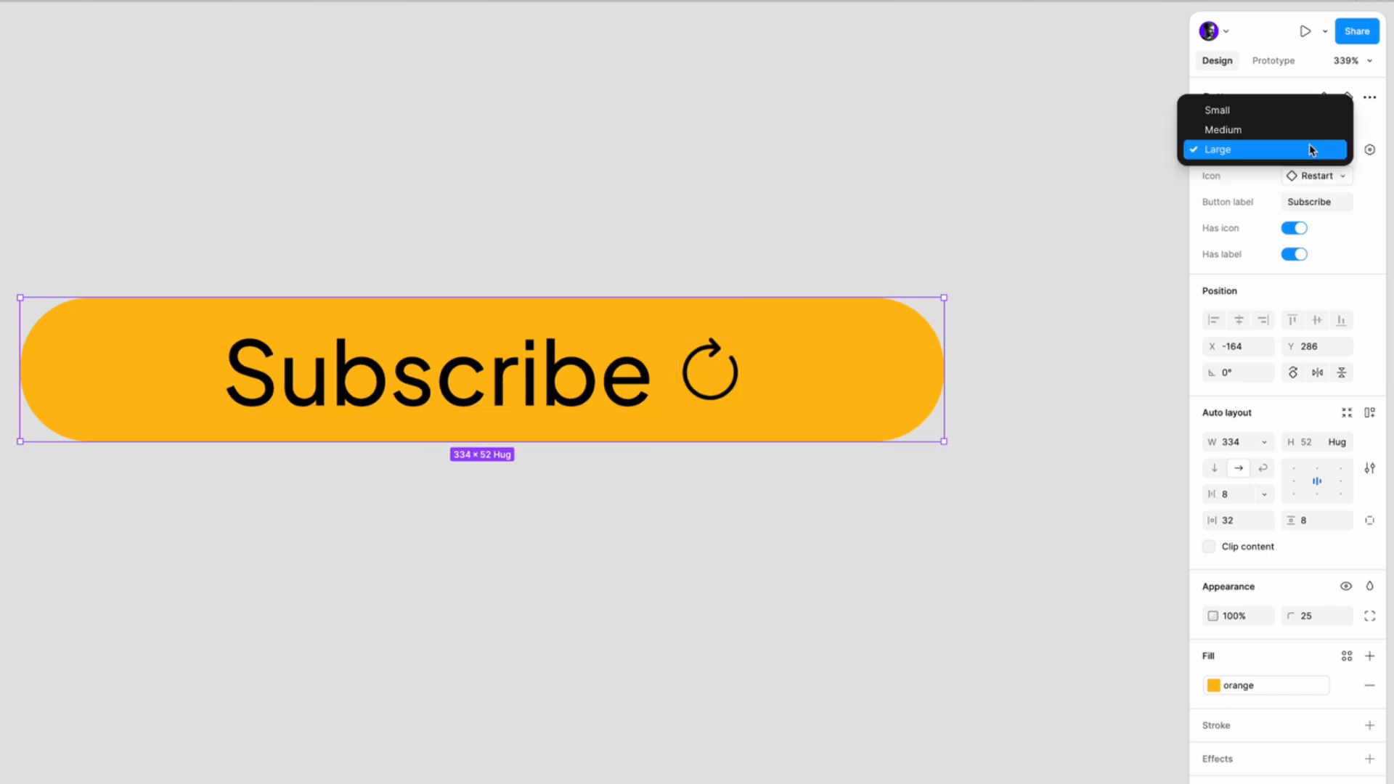
click(1301, 108)
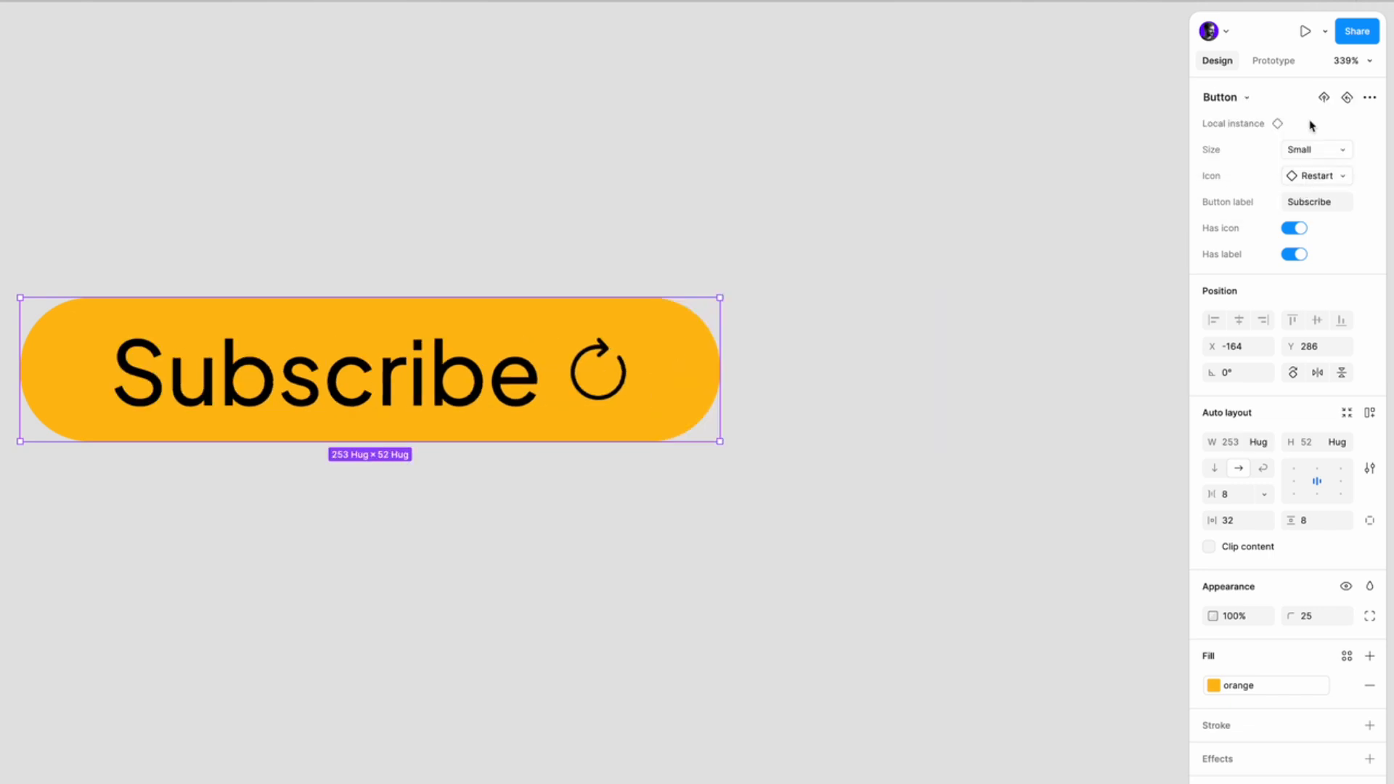
- Cycle the instance's icon through checkmark, X and restart, settling on the checkmark
click(1318, 175)
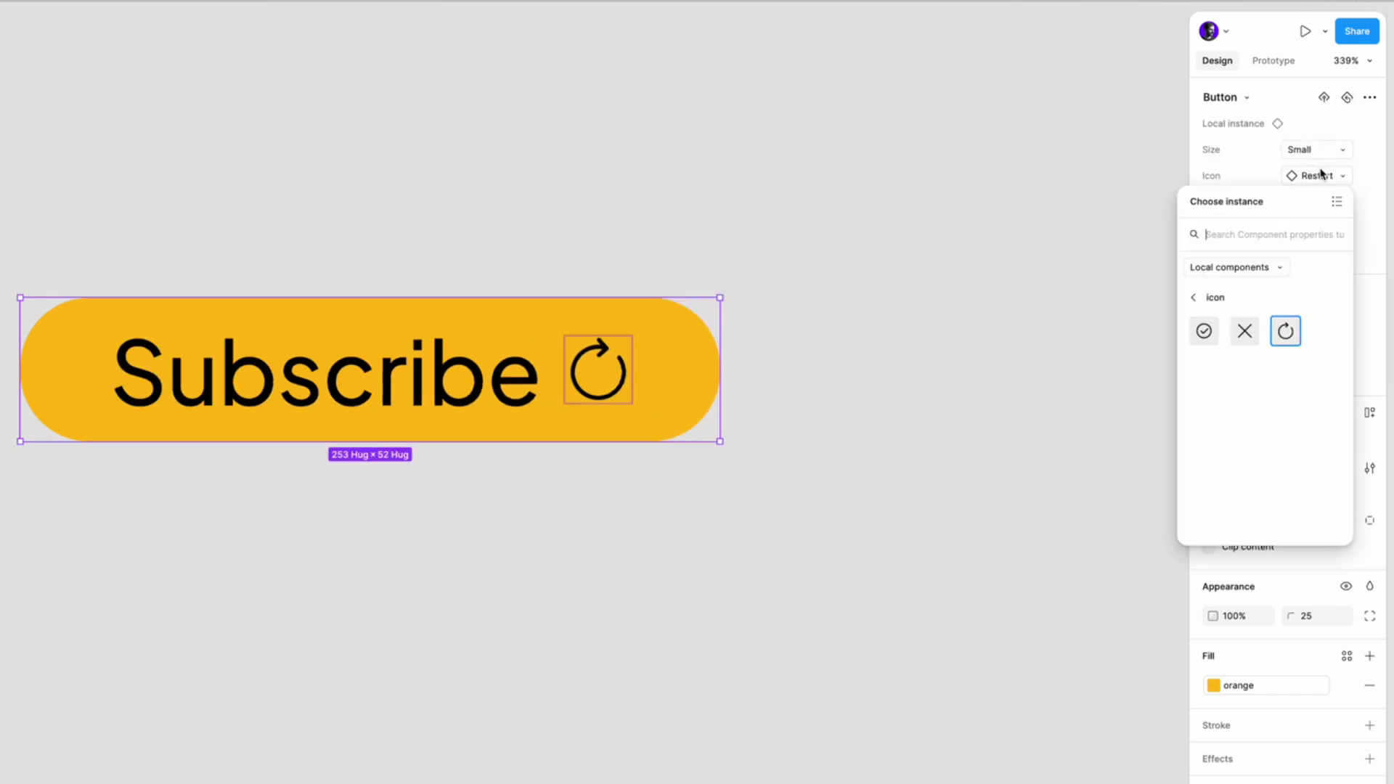
click(1205, 332)
click(1314, 175)
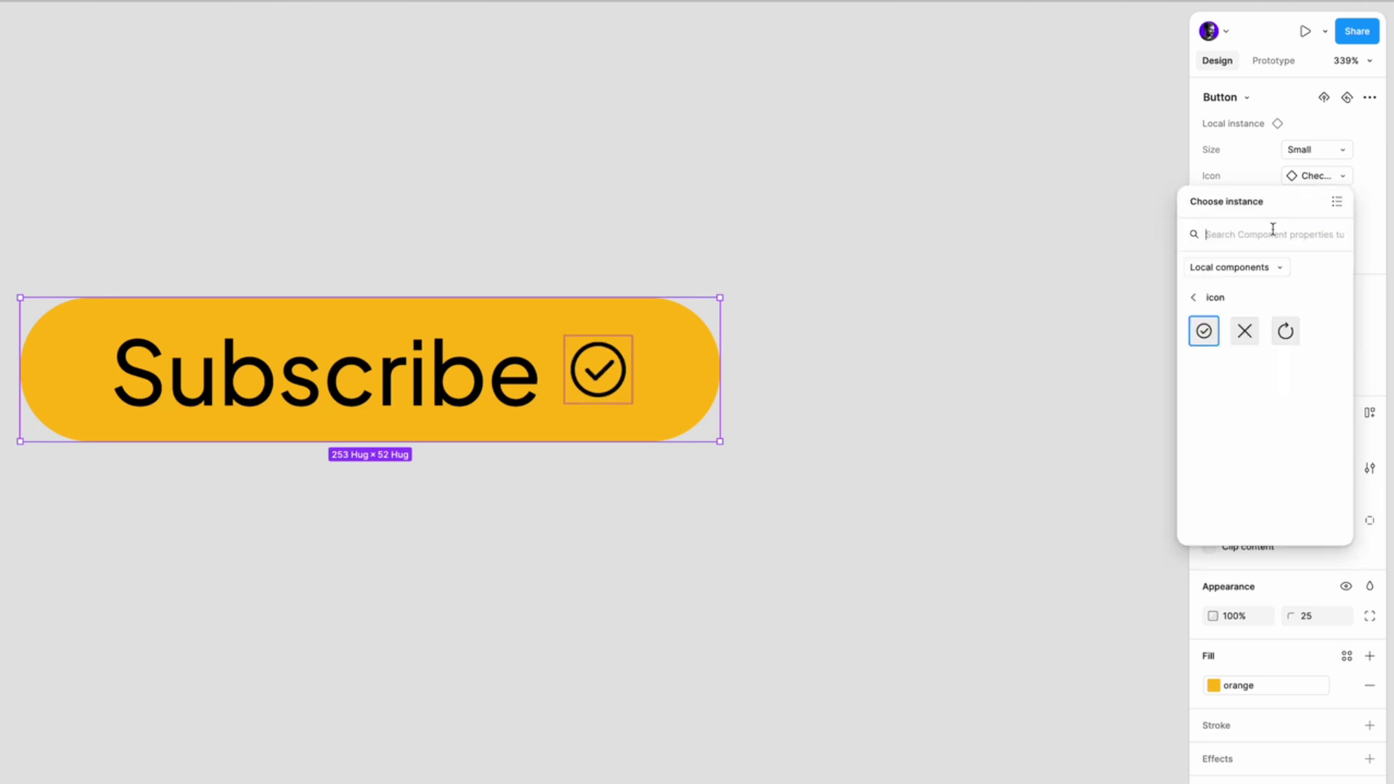
click(1247, 330)
click(1314, 175)
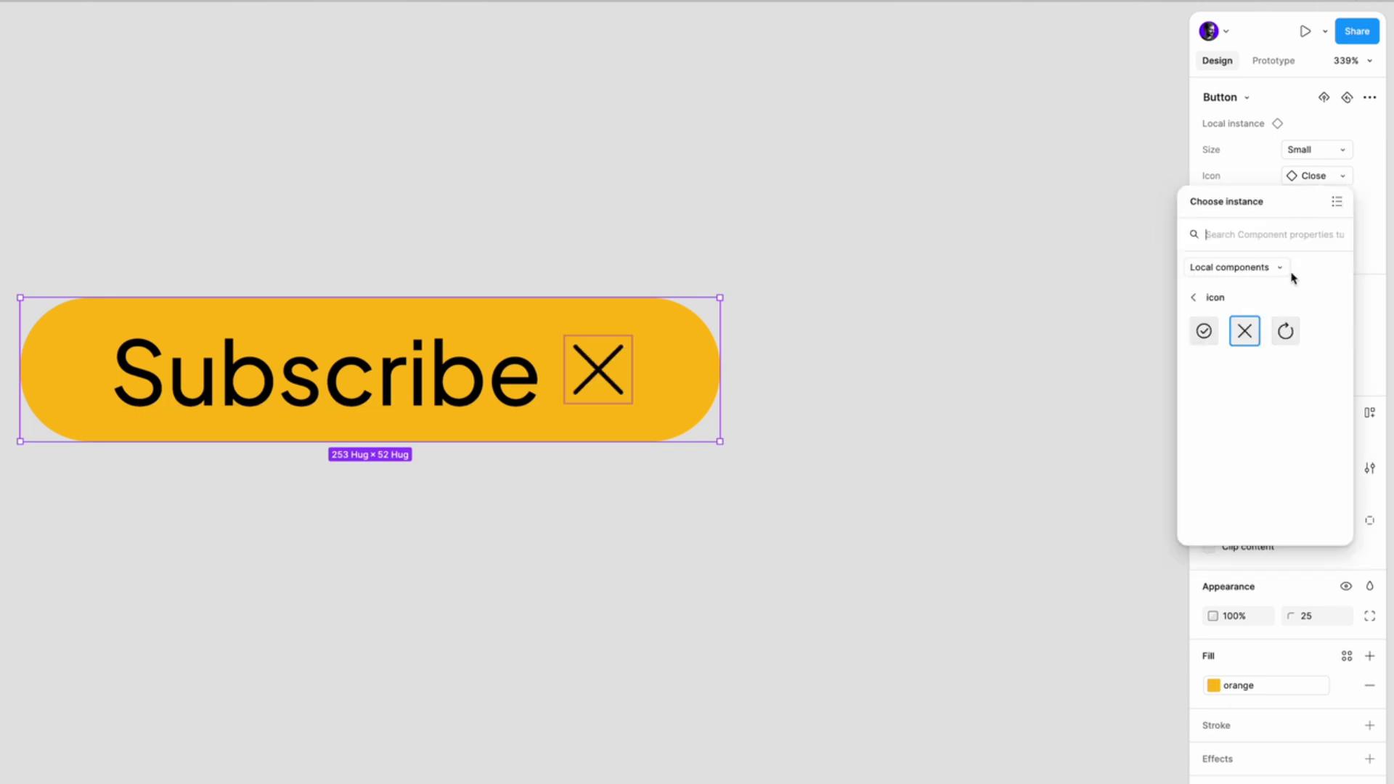
click(1286, 332)
click(1316, 175)
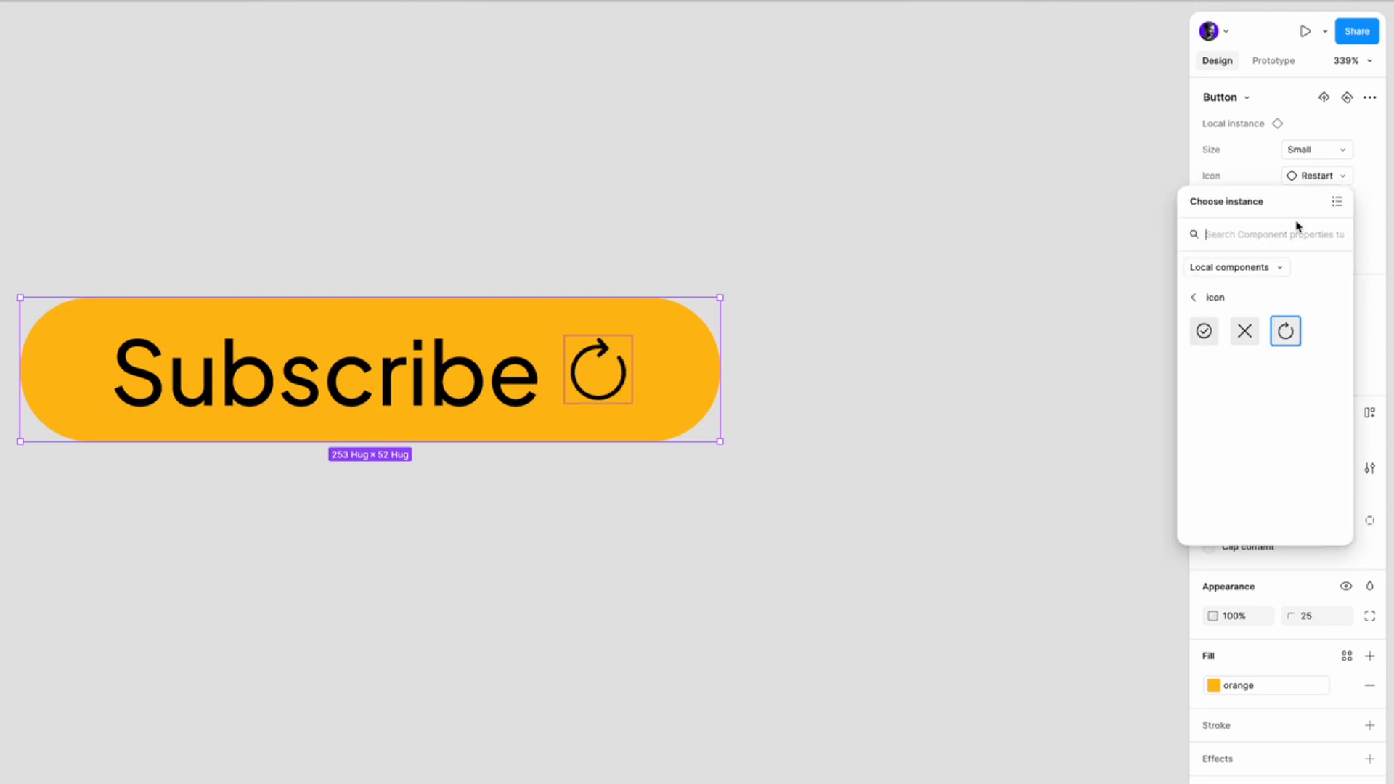
click(1204, 333)
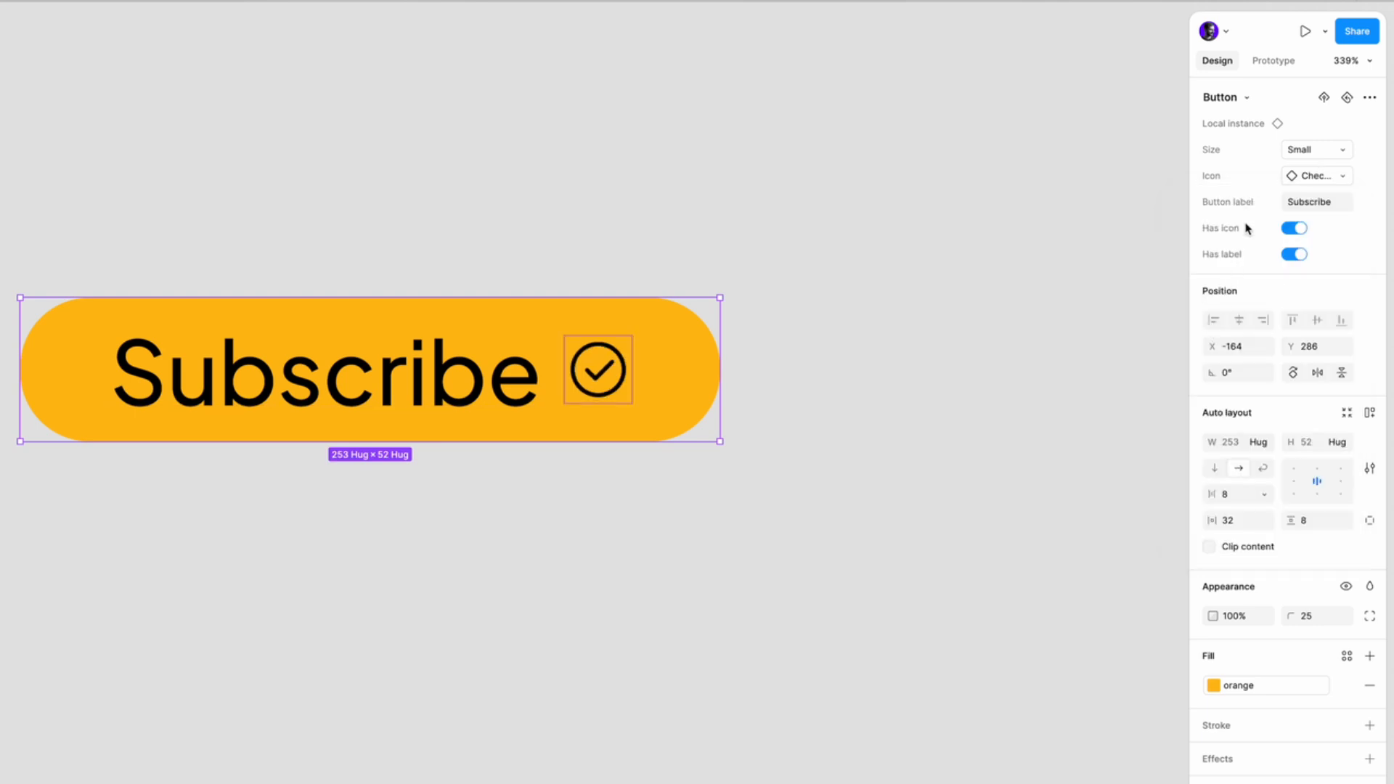
click(1312, 202)
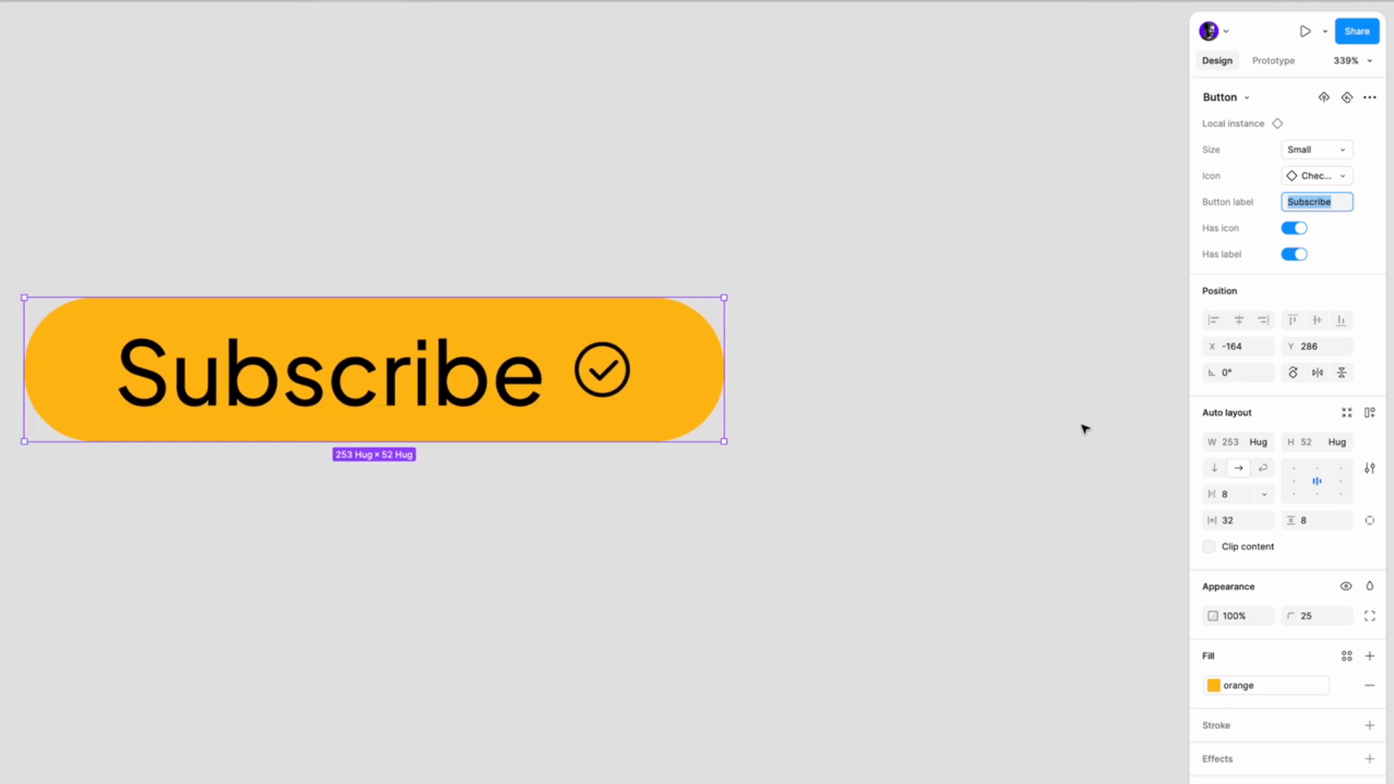
scroll(1083, 428, left, 3)
text(Hello)
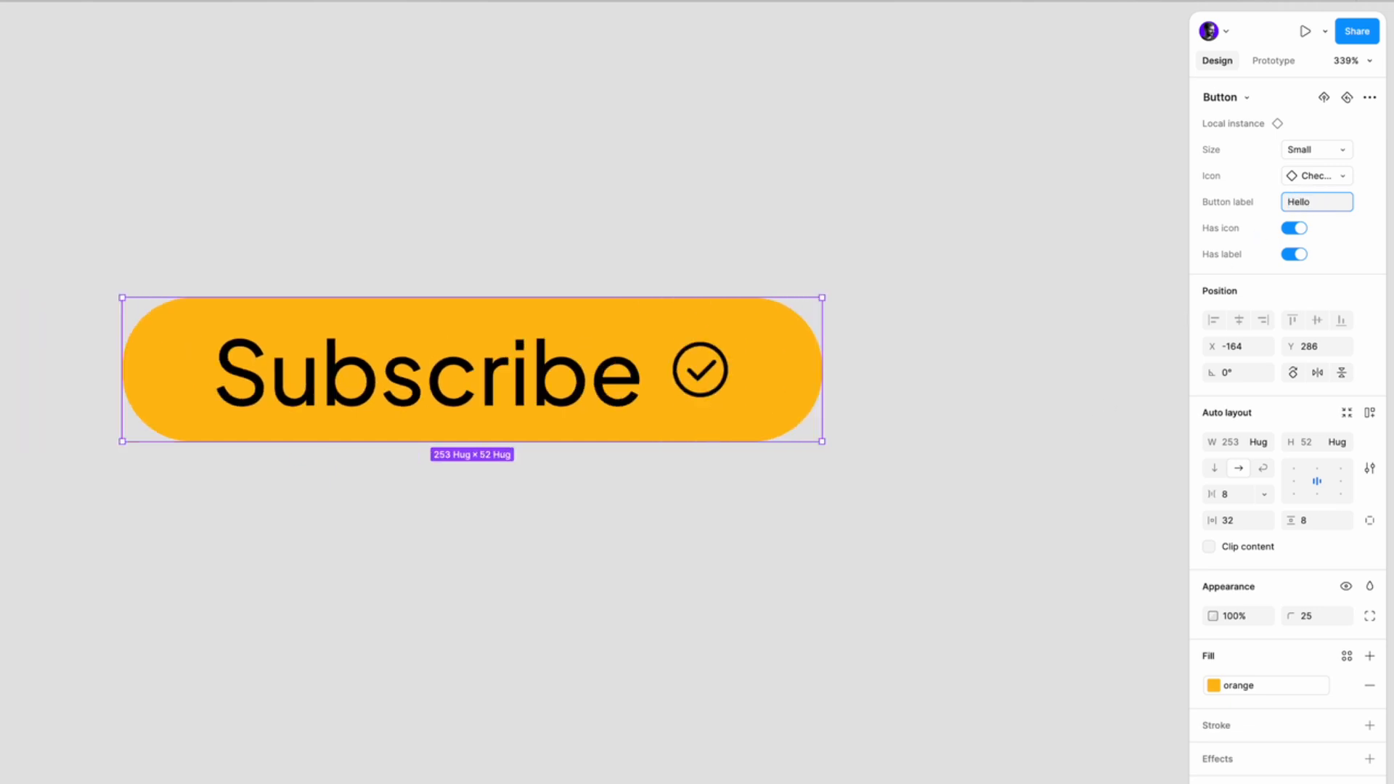
- Confirm the Hello label and drag the button toward the canvas centre
key(Return)
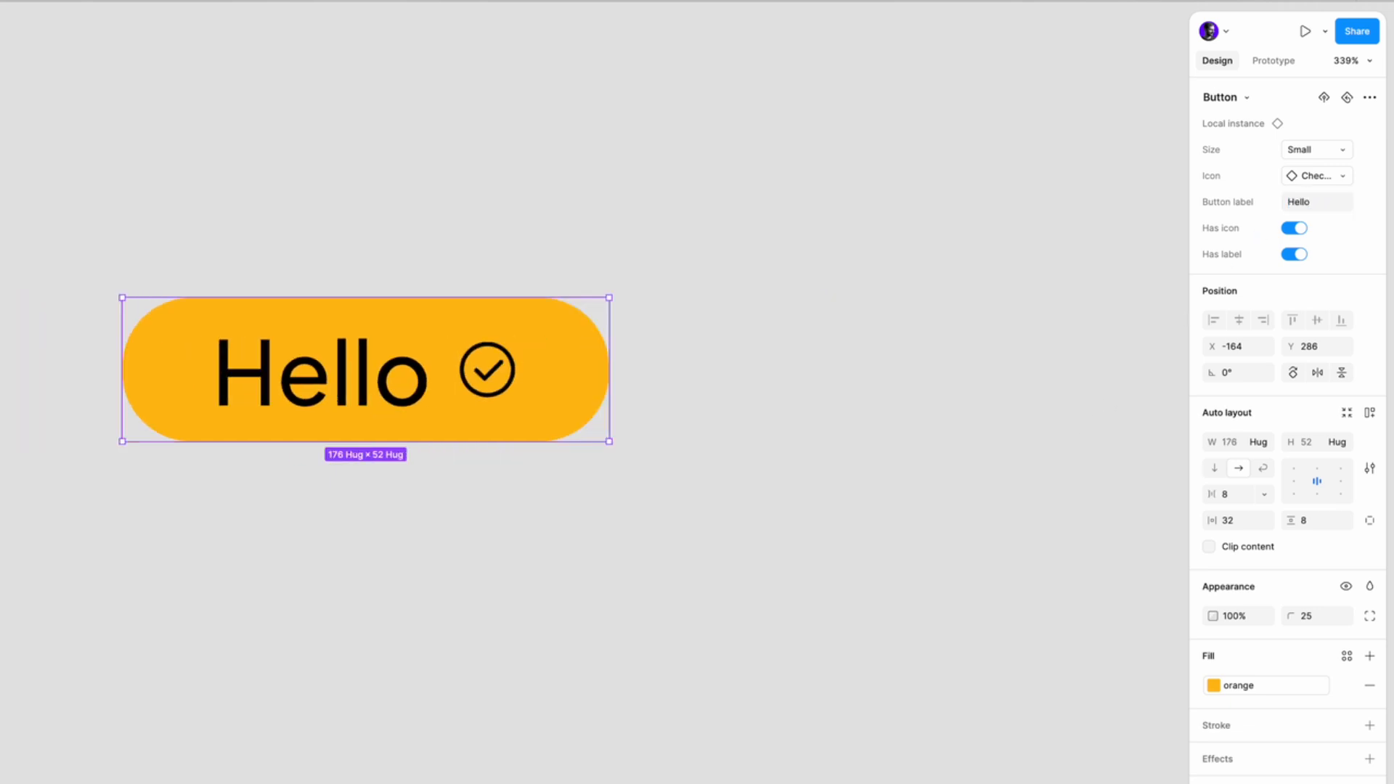
drag(583, 396, 857, 377)
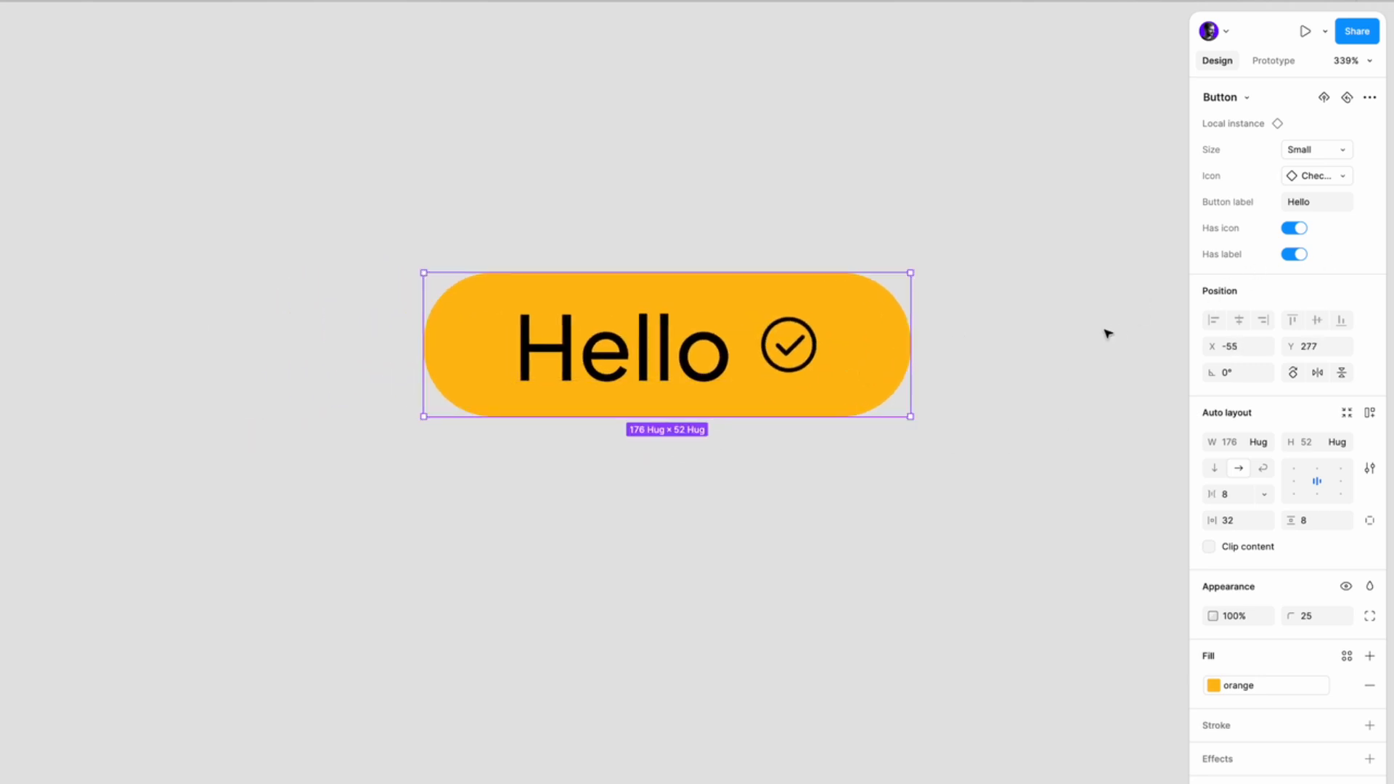
- Hide and re-show the Hello button's icon and label, leaving both visible, then deselect
click(1293, 228)
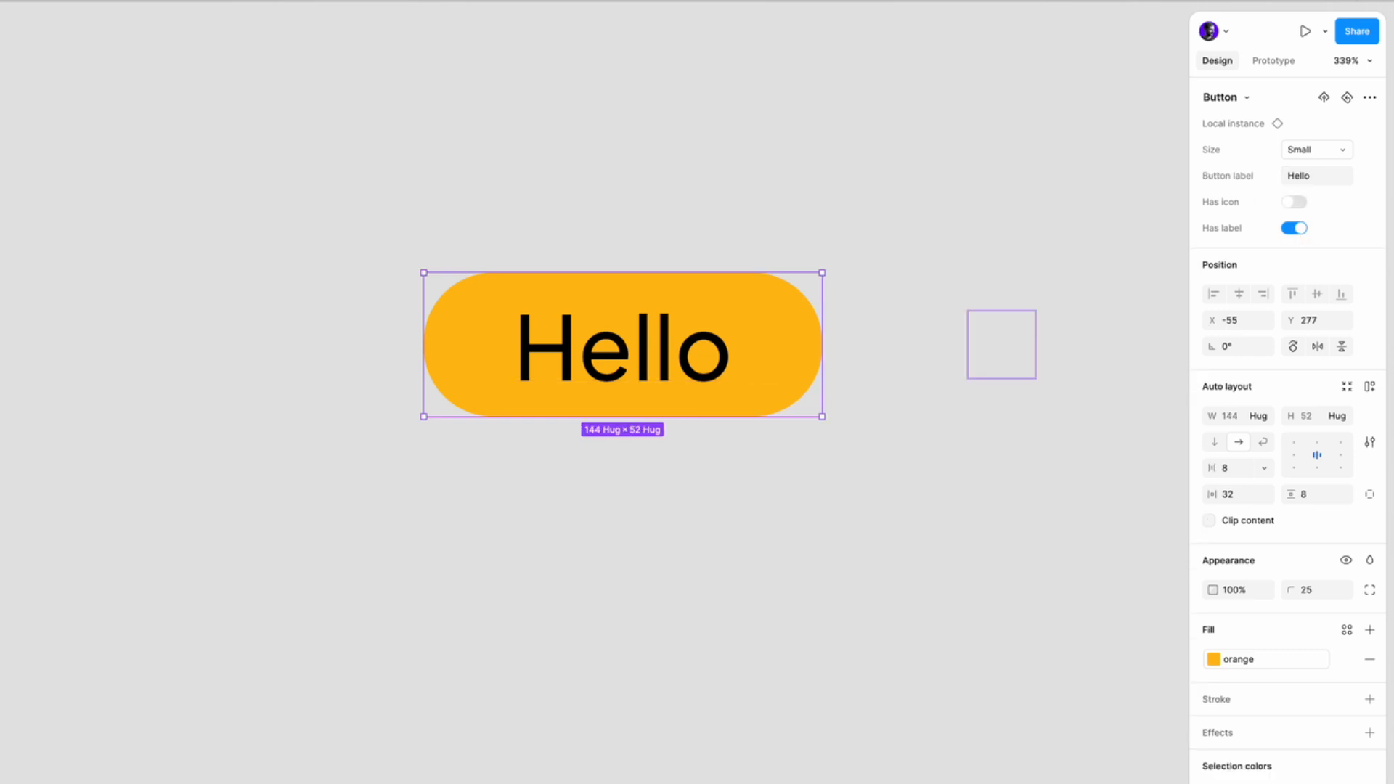
click(1296, 230)
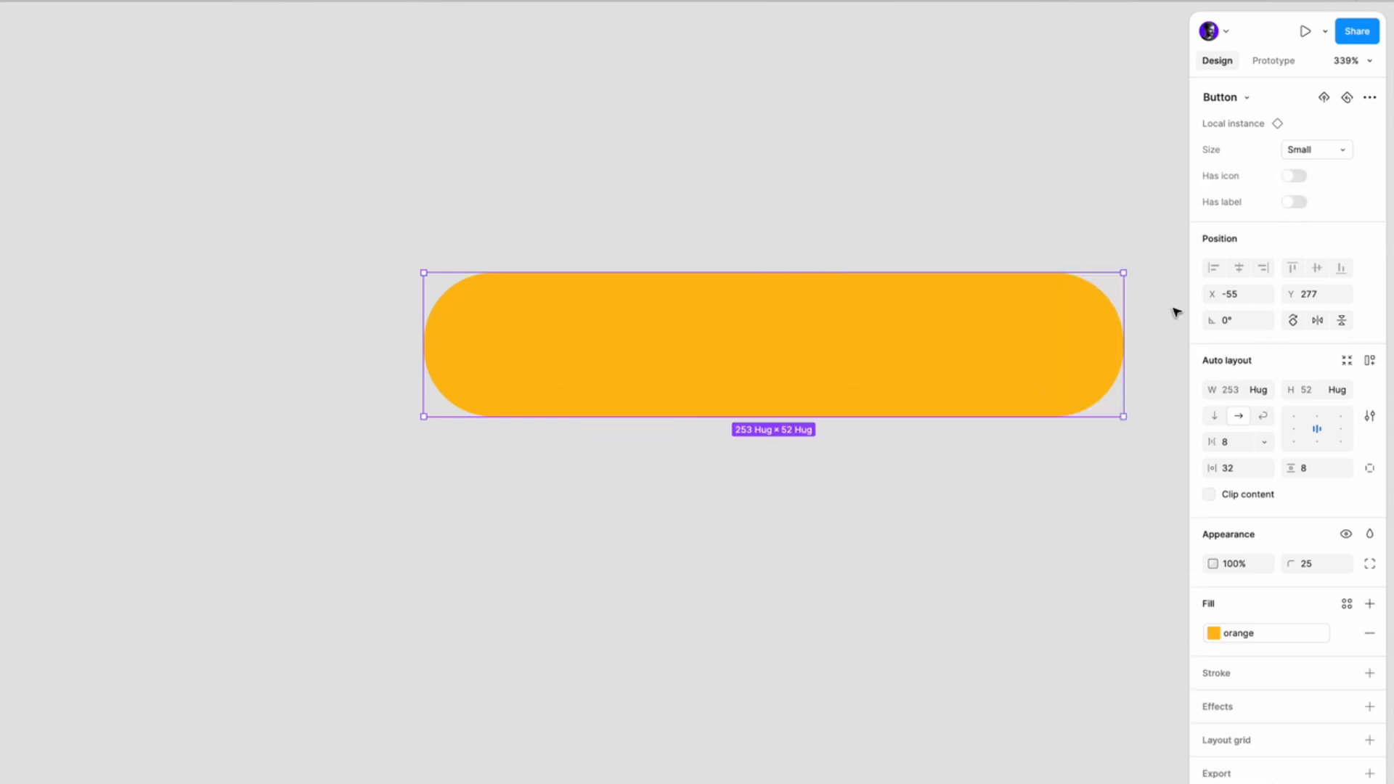
click(1293, 176)
click(1299, 230)
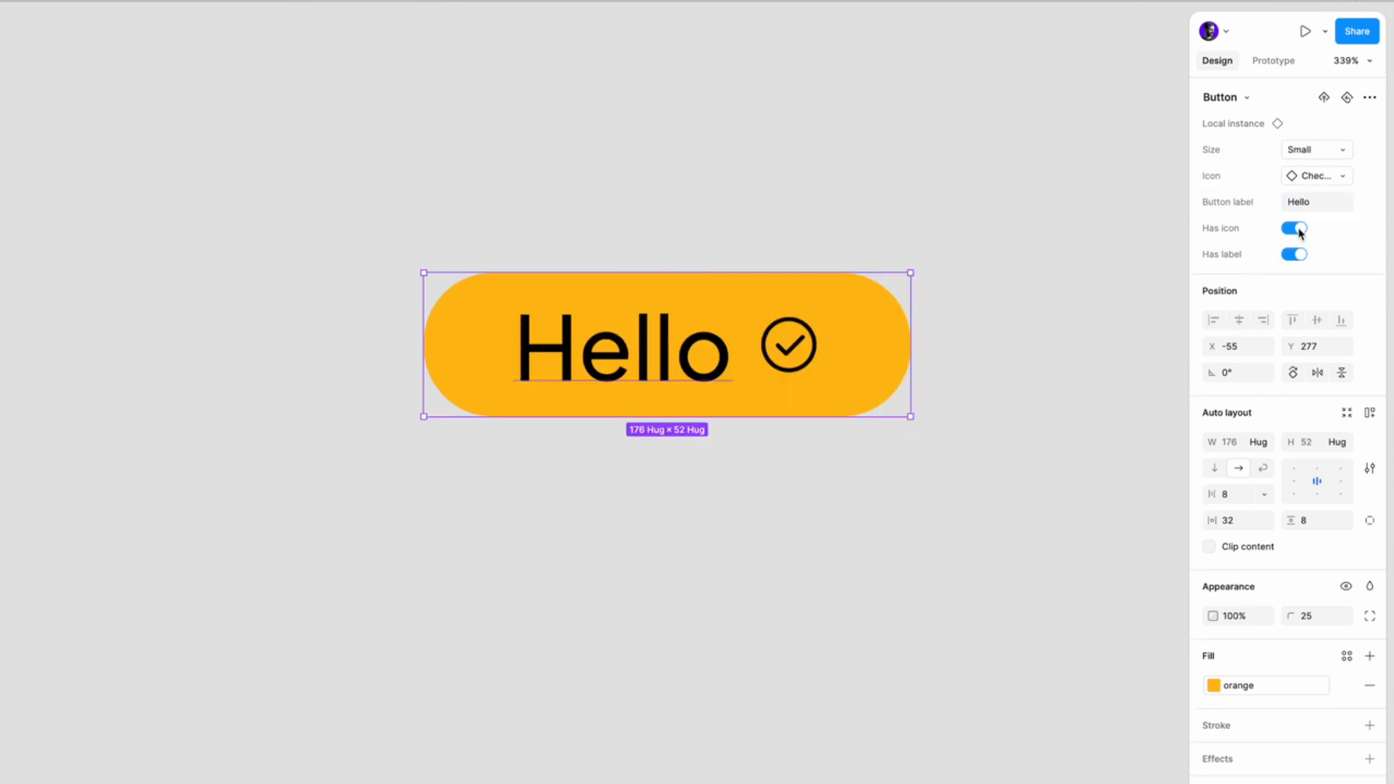
click(1302, 256)
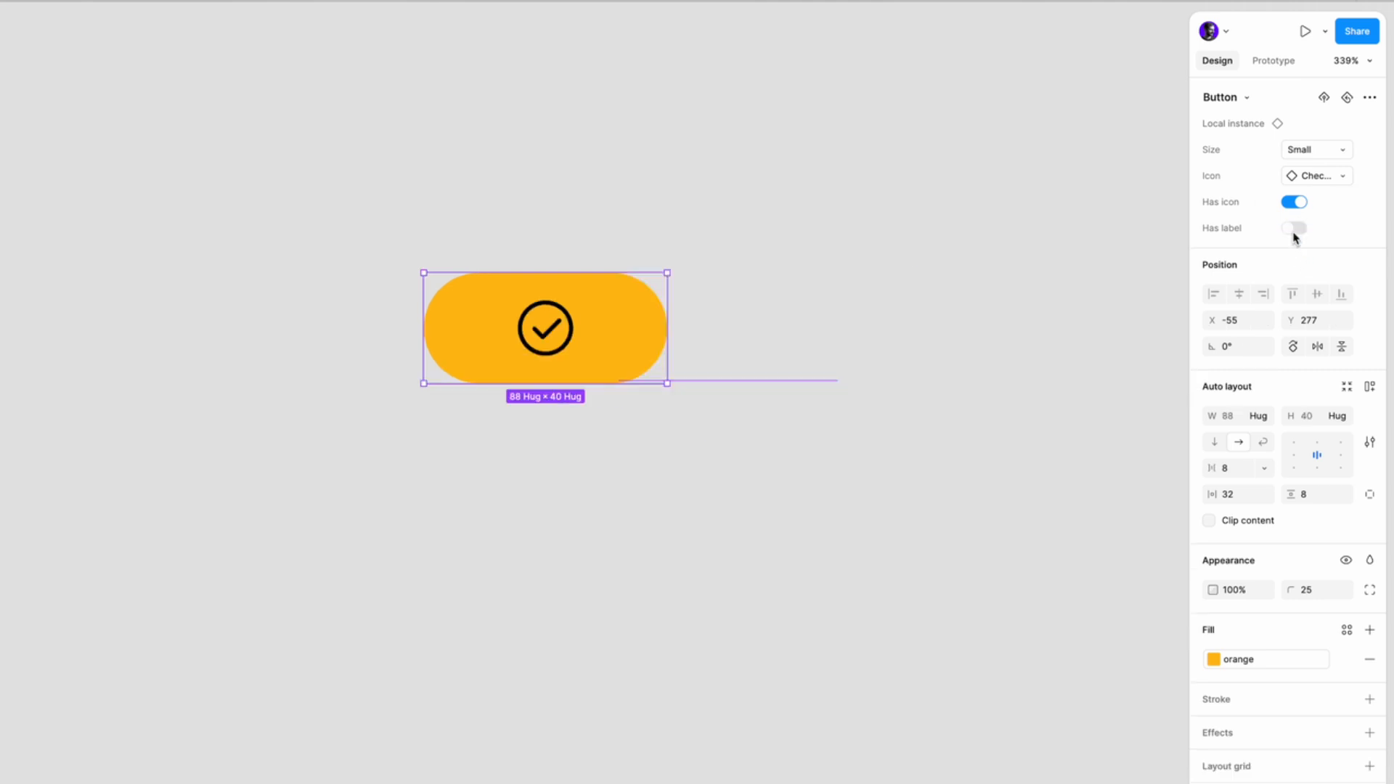
click(1295, 231)
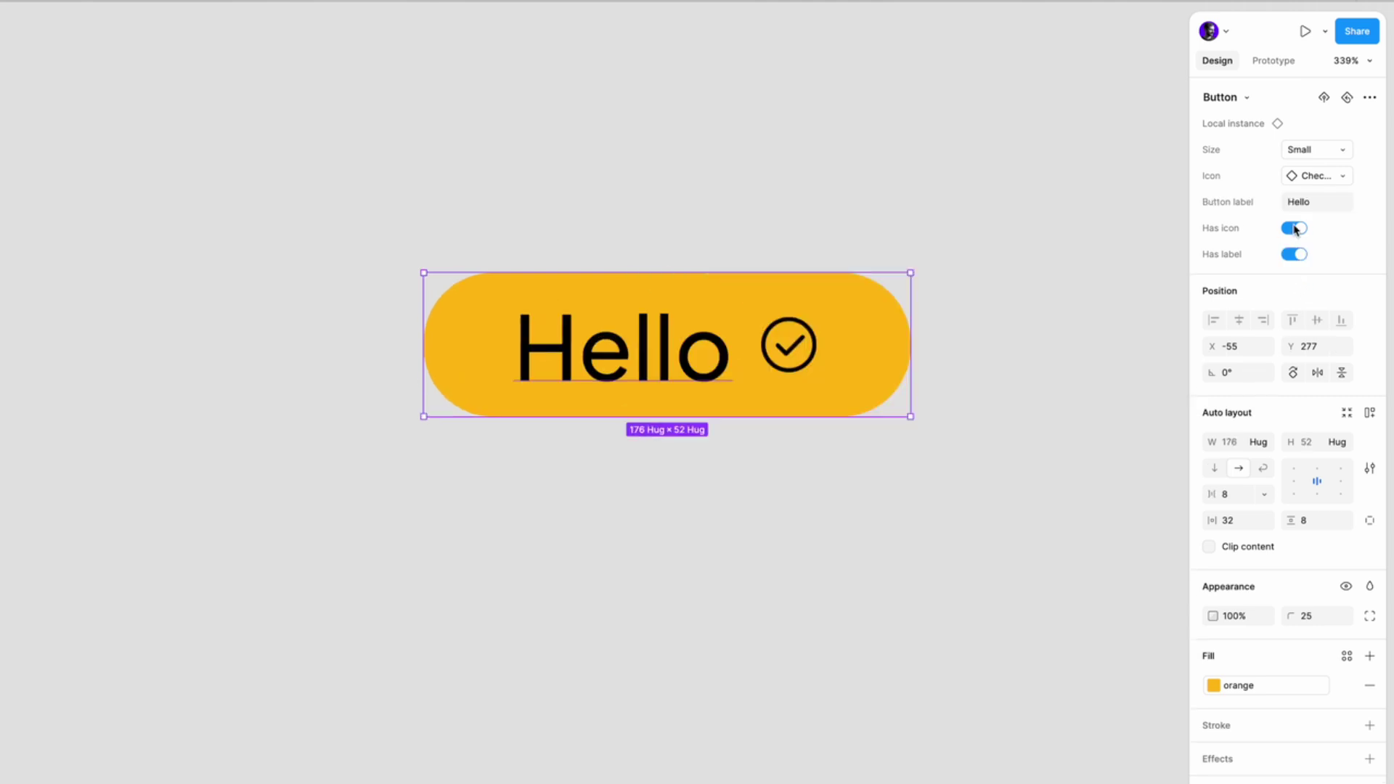
click(1094, 155)
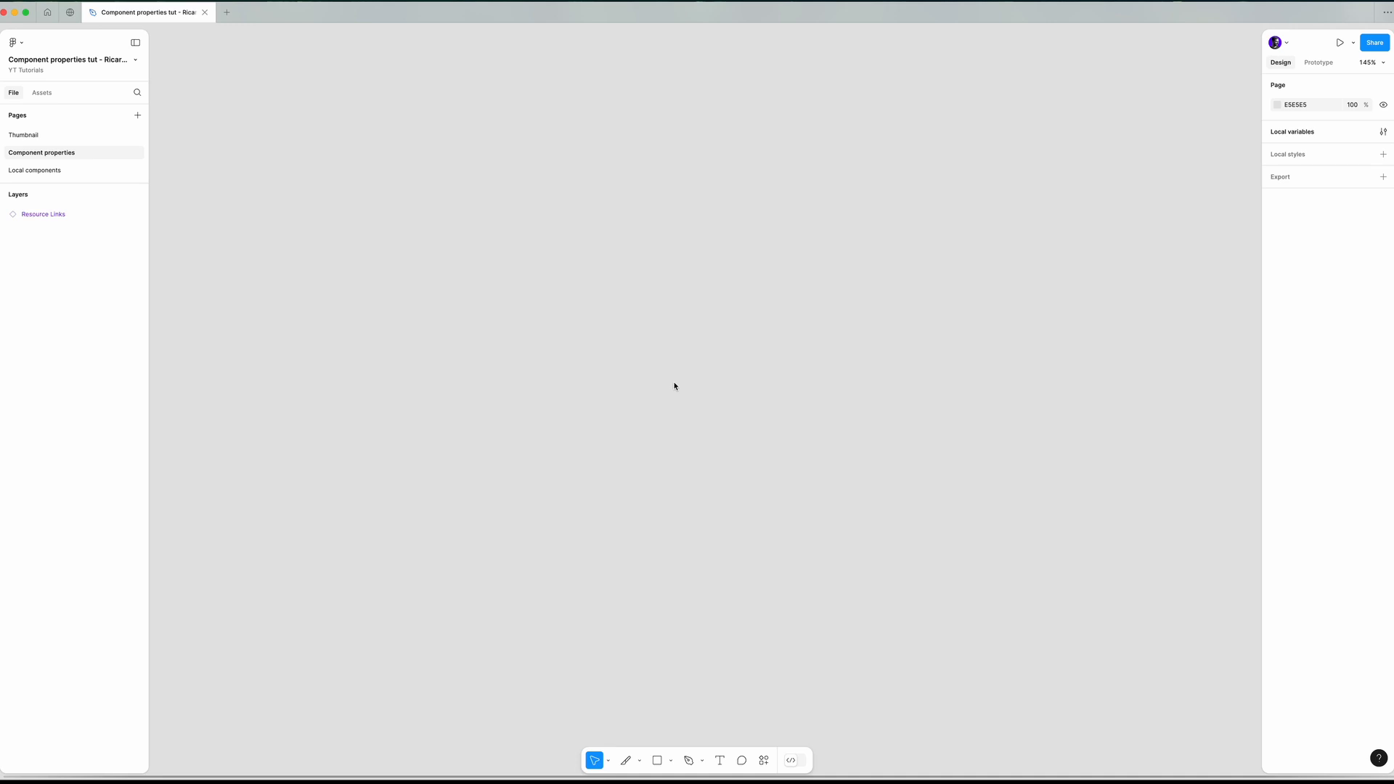
- Add a text layer reading 'Button SM' on the empty canvas with the Text tool
key(t)
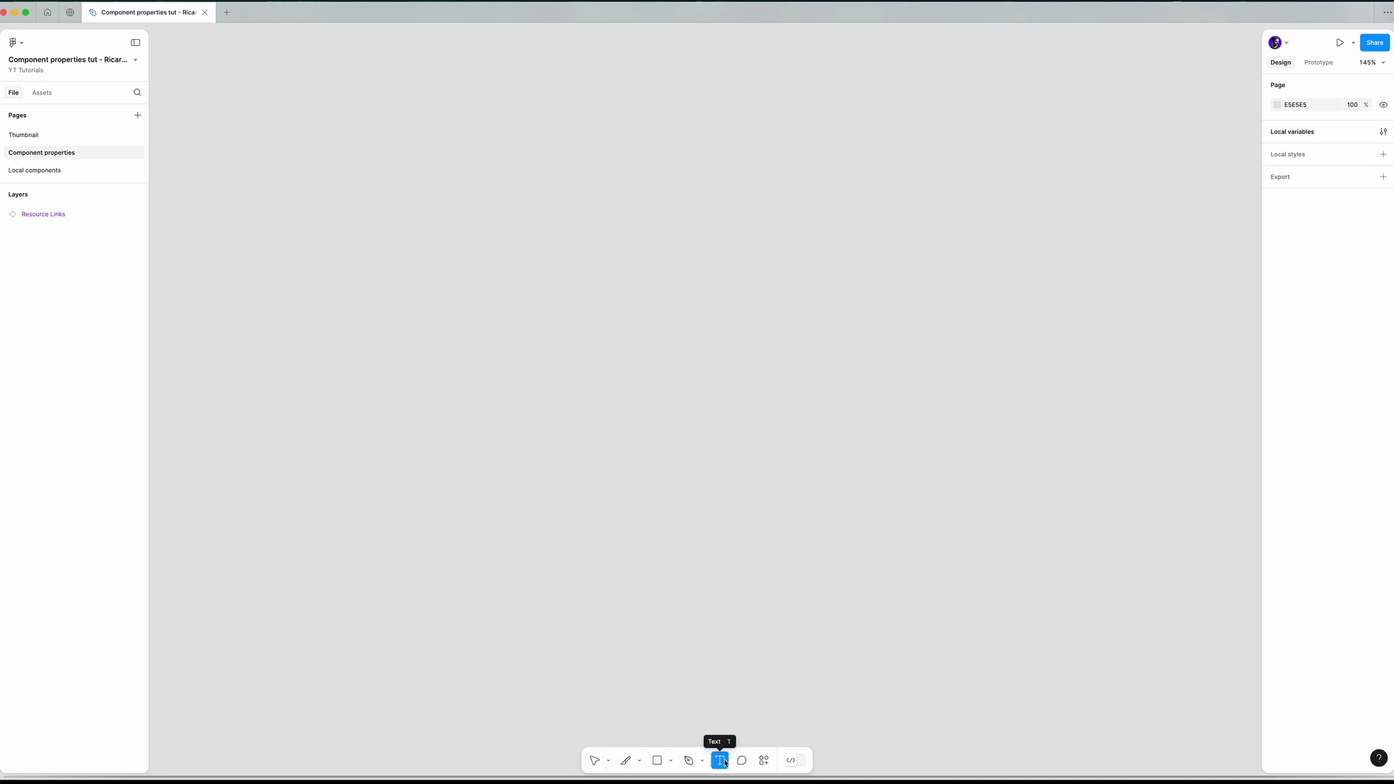
click(619, 282)
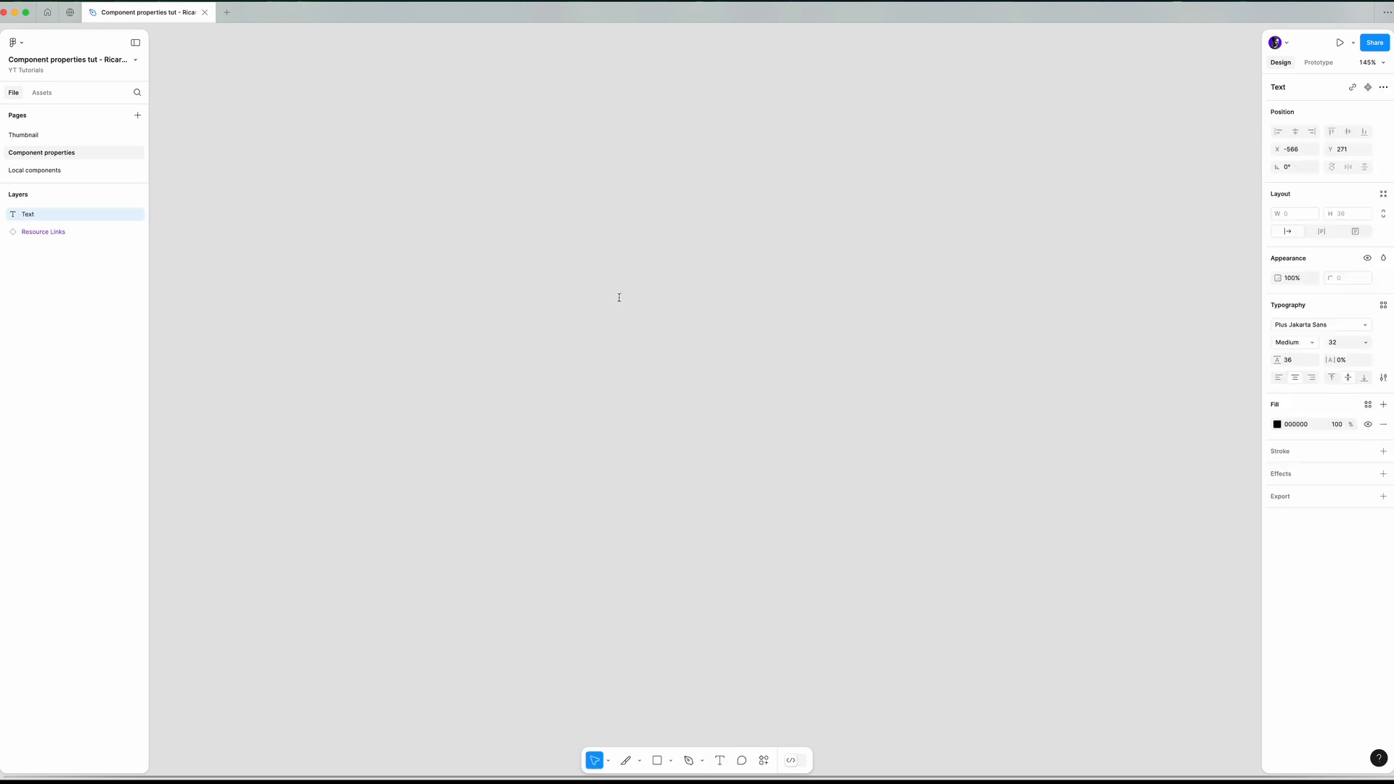
text(Button)
text( SM)
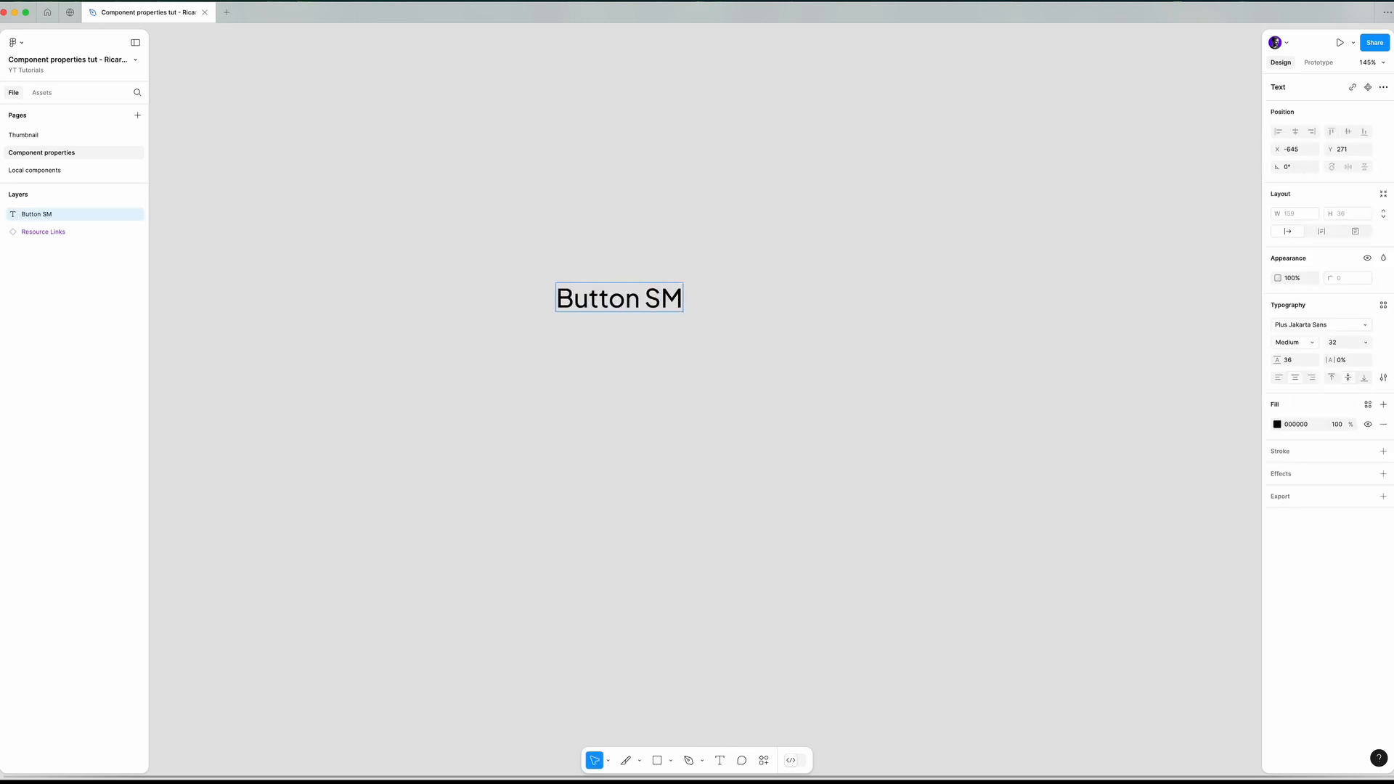
key(Escape)
- Wrap the Button SM text in an auto-layout frame filled with the orange colour variable
right_click(647, 302)
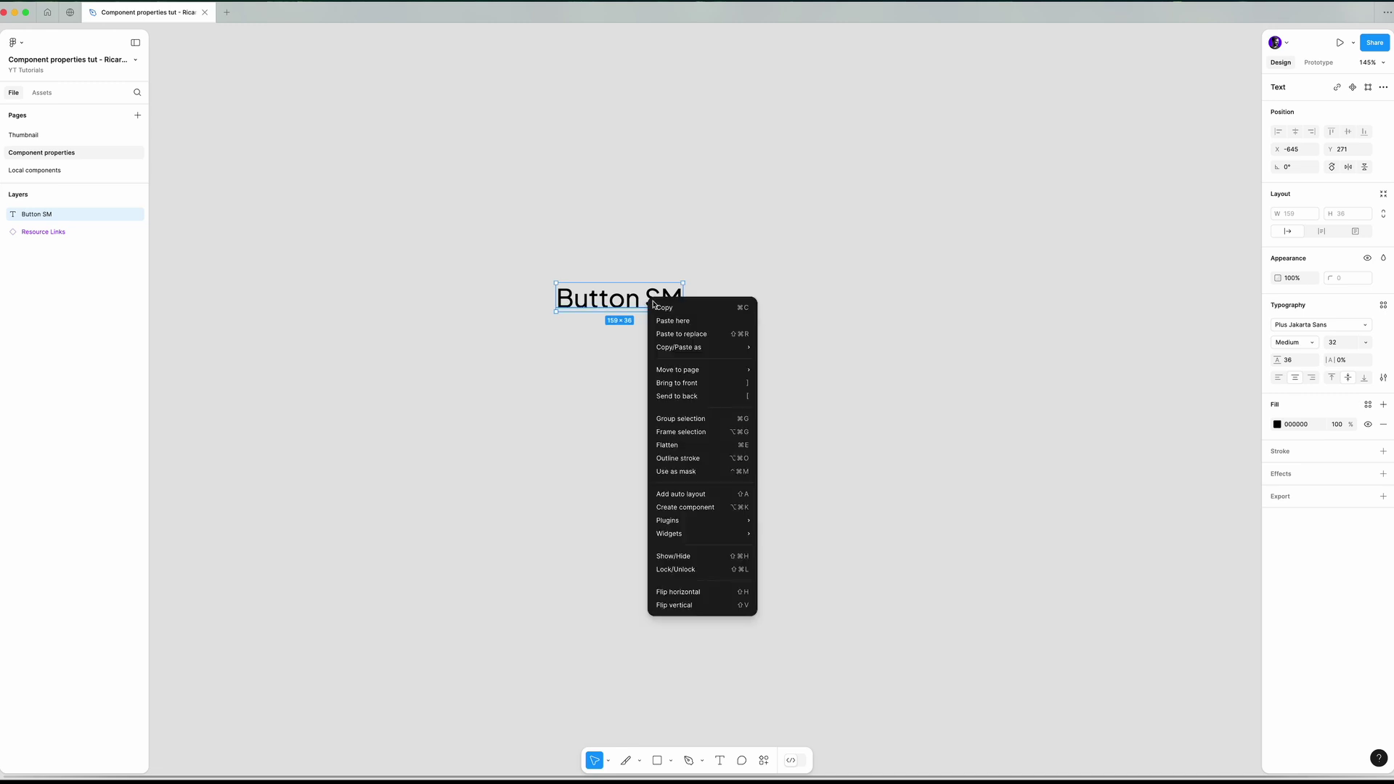
click(712, 495)
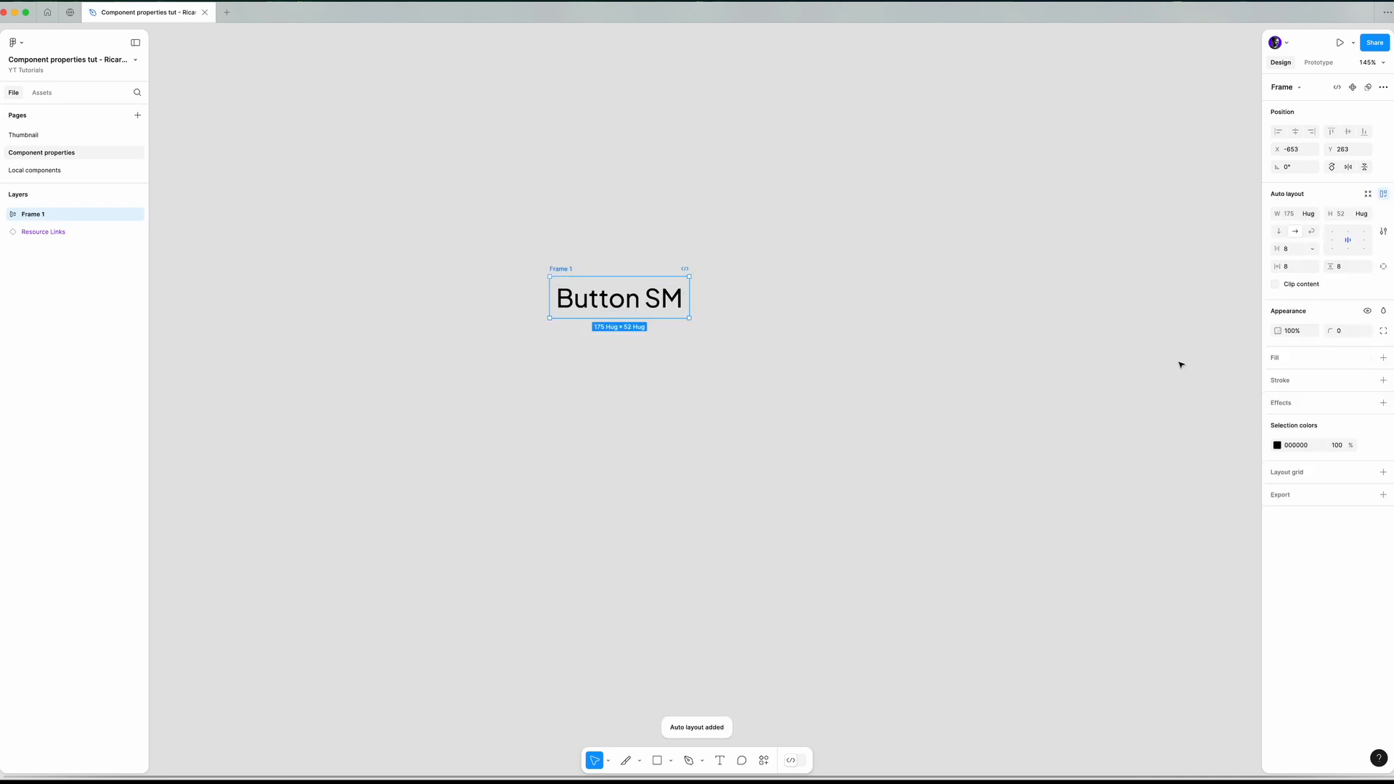
click(1368, 360)
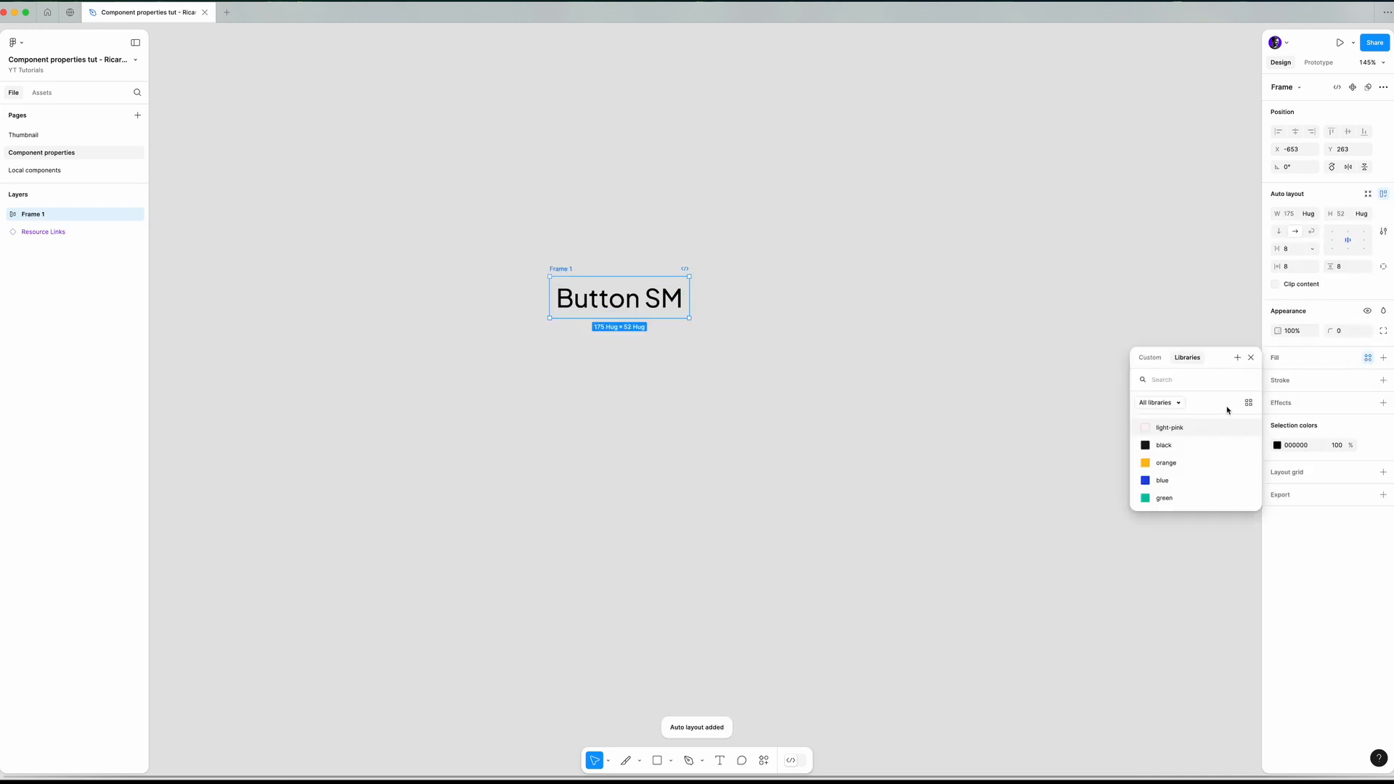
click(1176, 462)
- Give the frame corner radius 25 and horizontal padding 32, keeping vertical padding 8
click(1349, 331)
text(25)
key(Return)
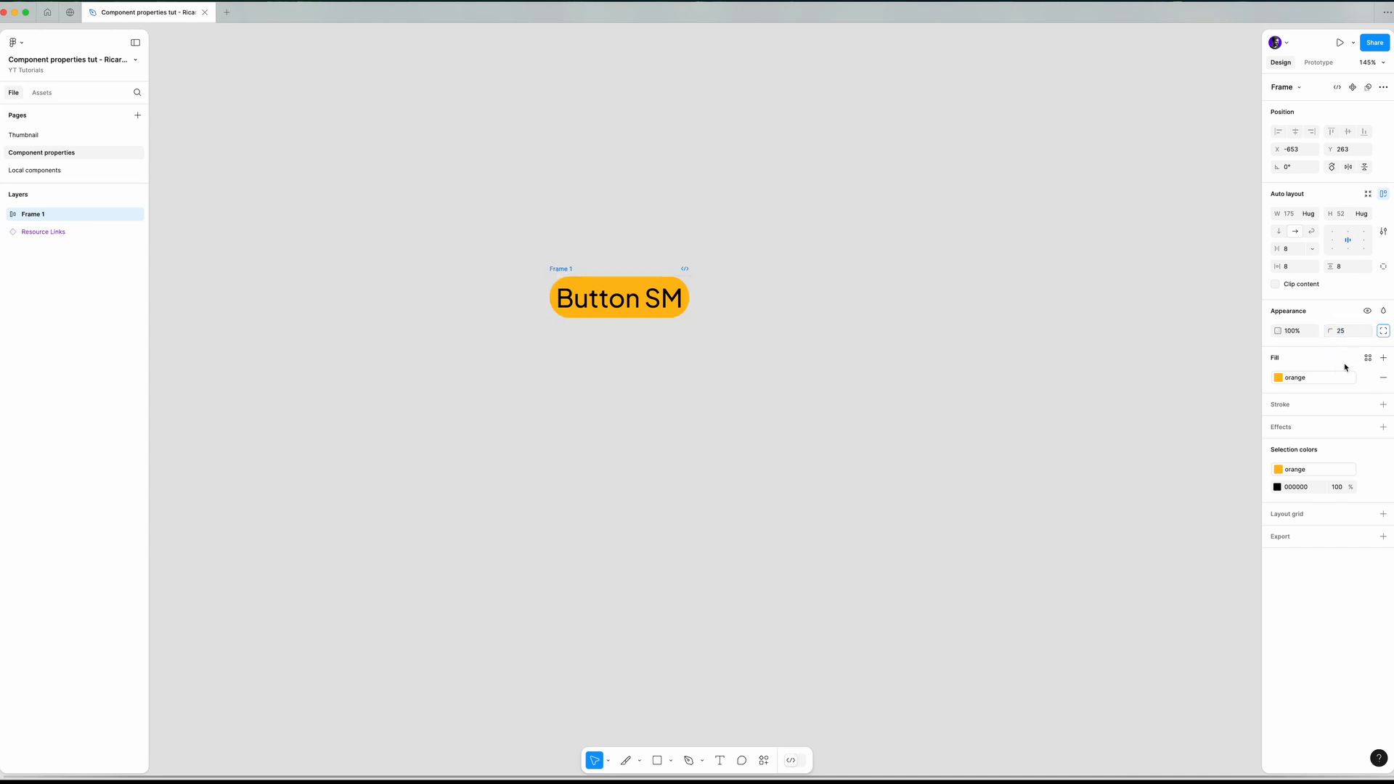
click(1294, 267)
text(32)
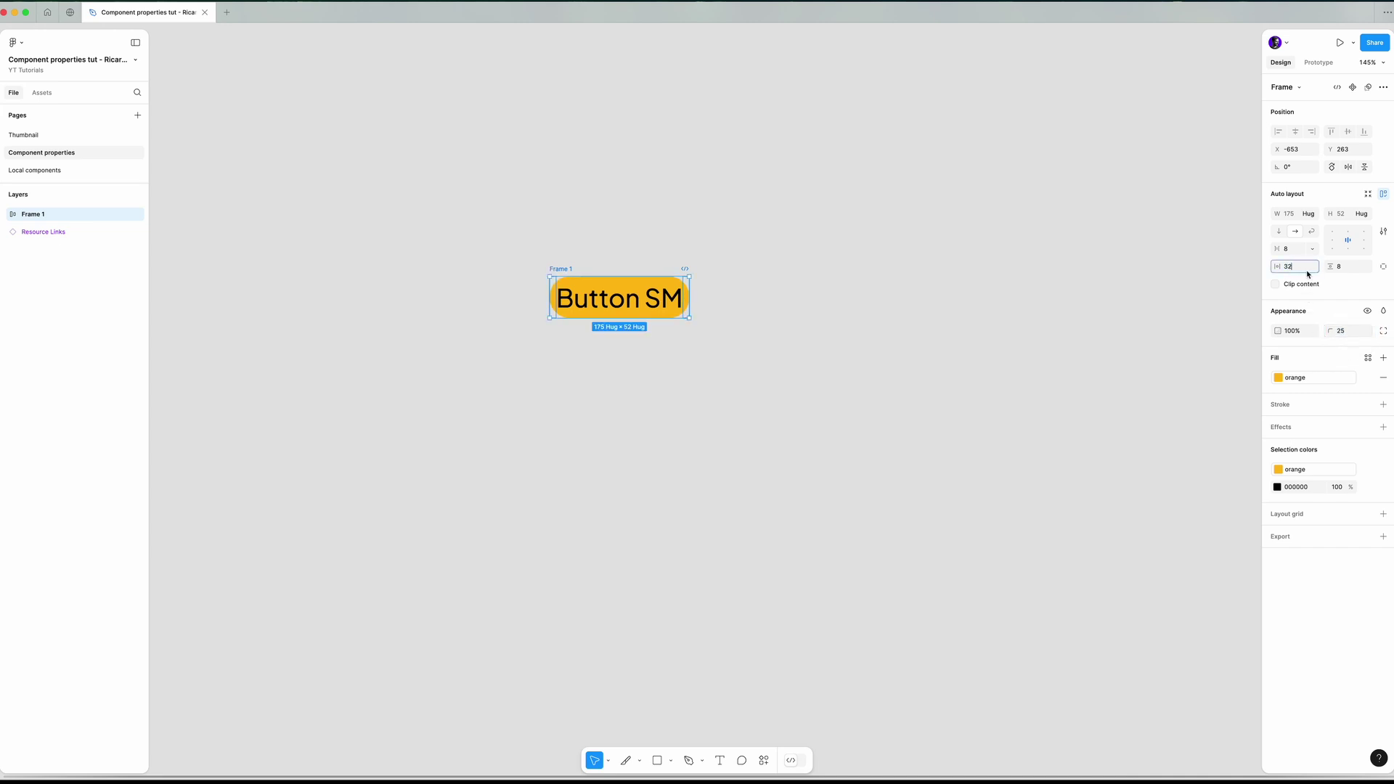
click(1339, 267)
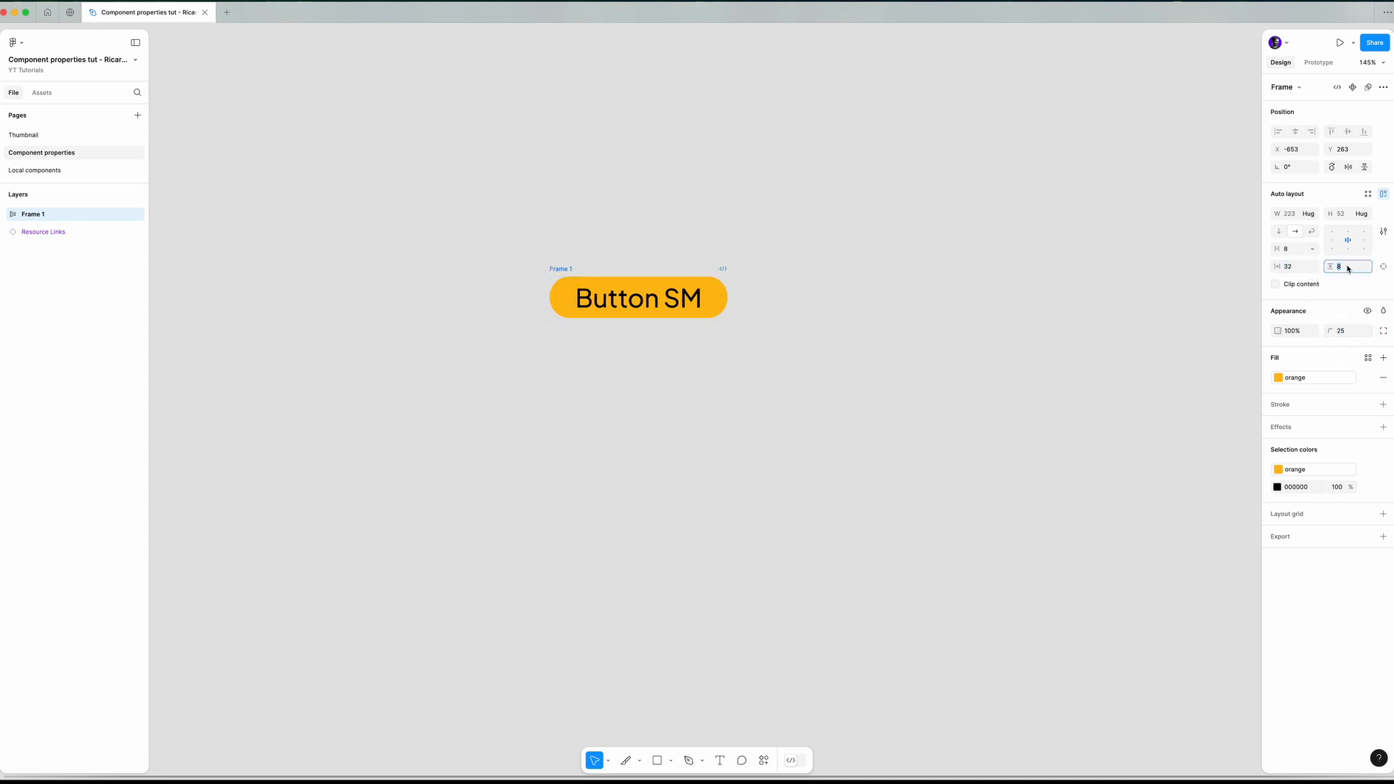
key(Return)
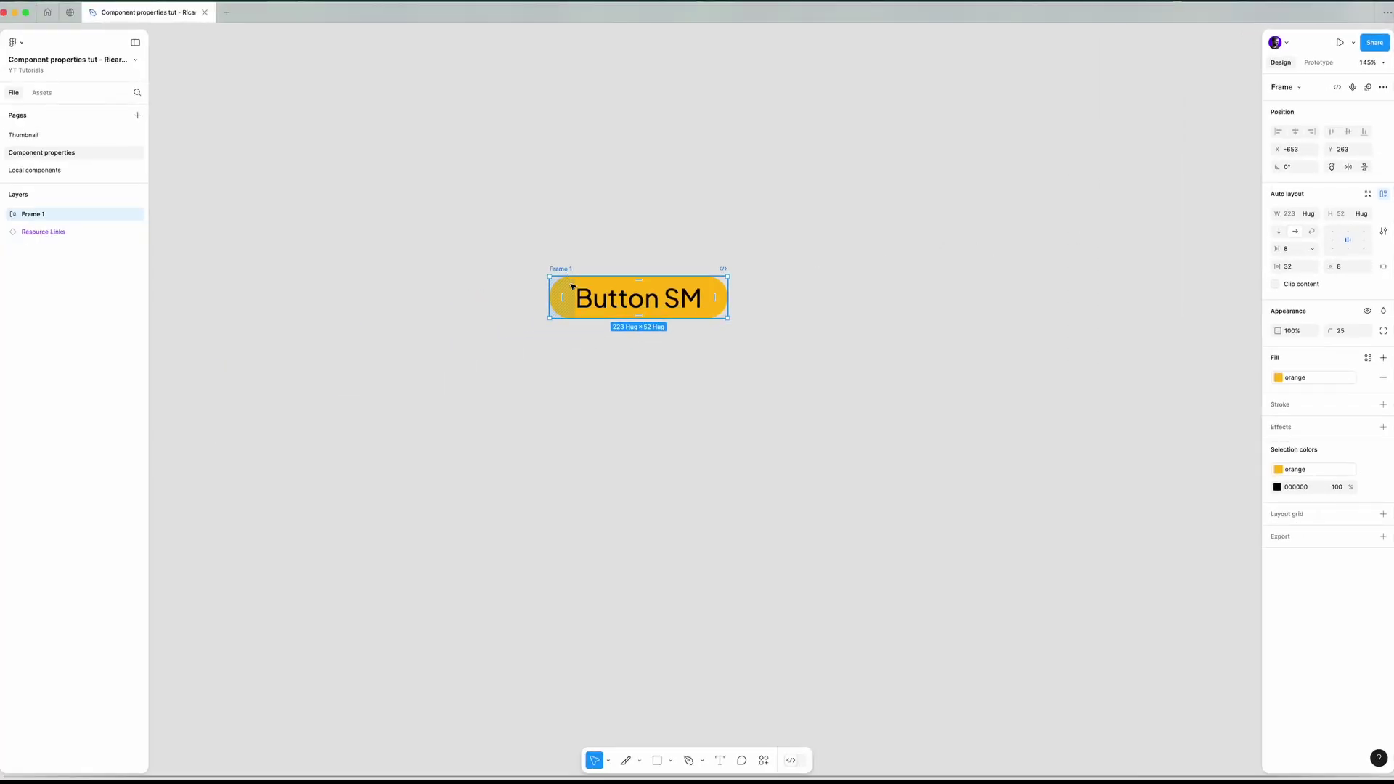
- Convert the orange Button SM frame into a main component
right_click(583, 286)
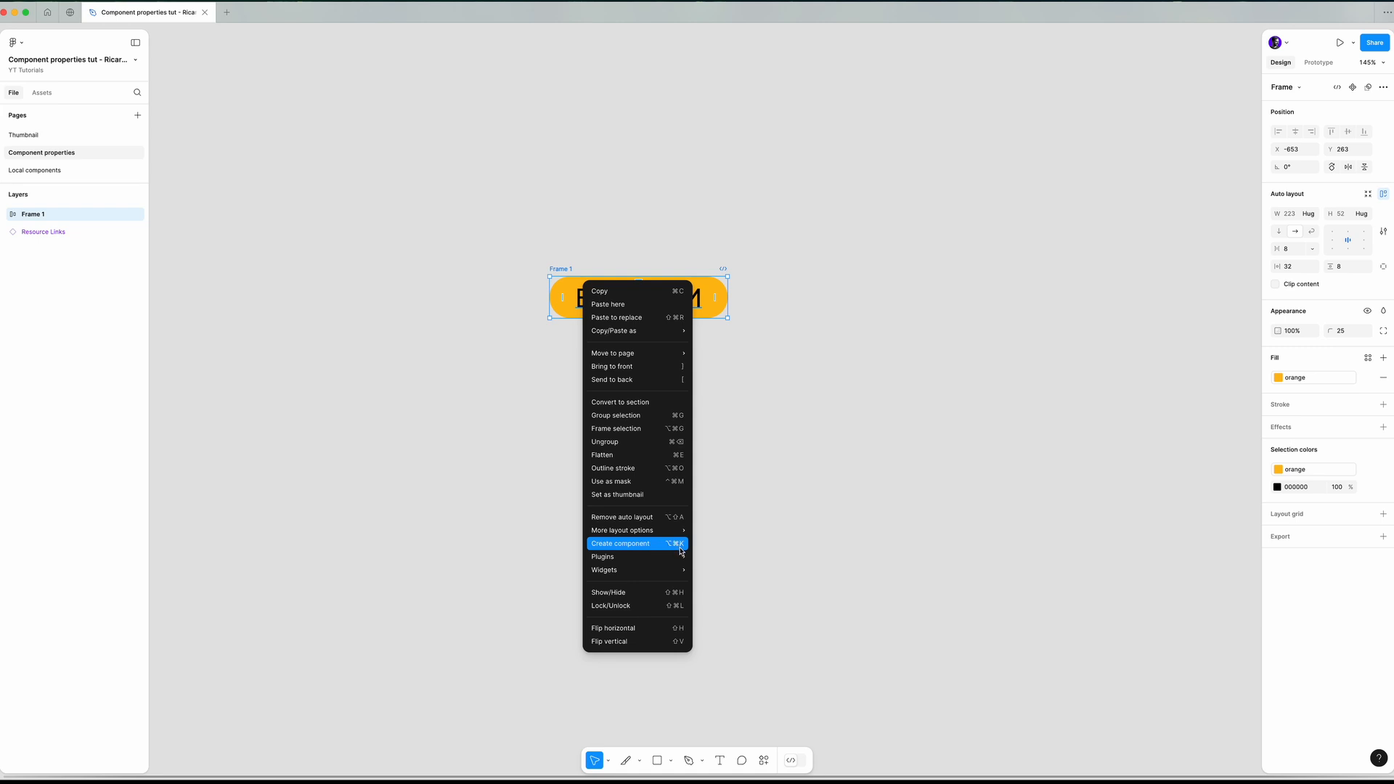
click(1351, 91)
mouse_move(638, 296)
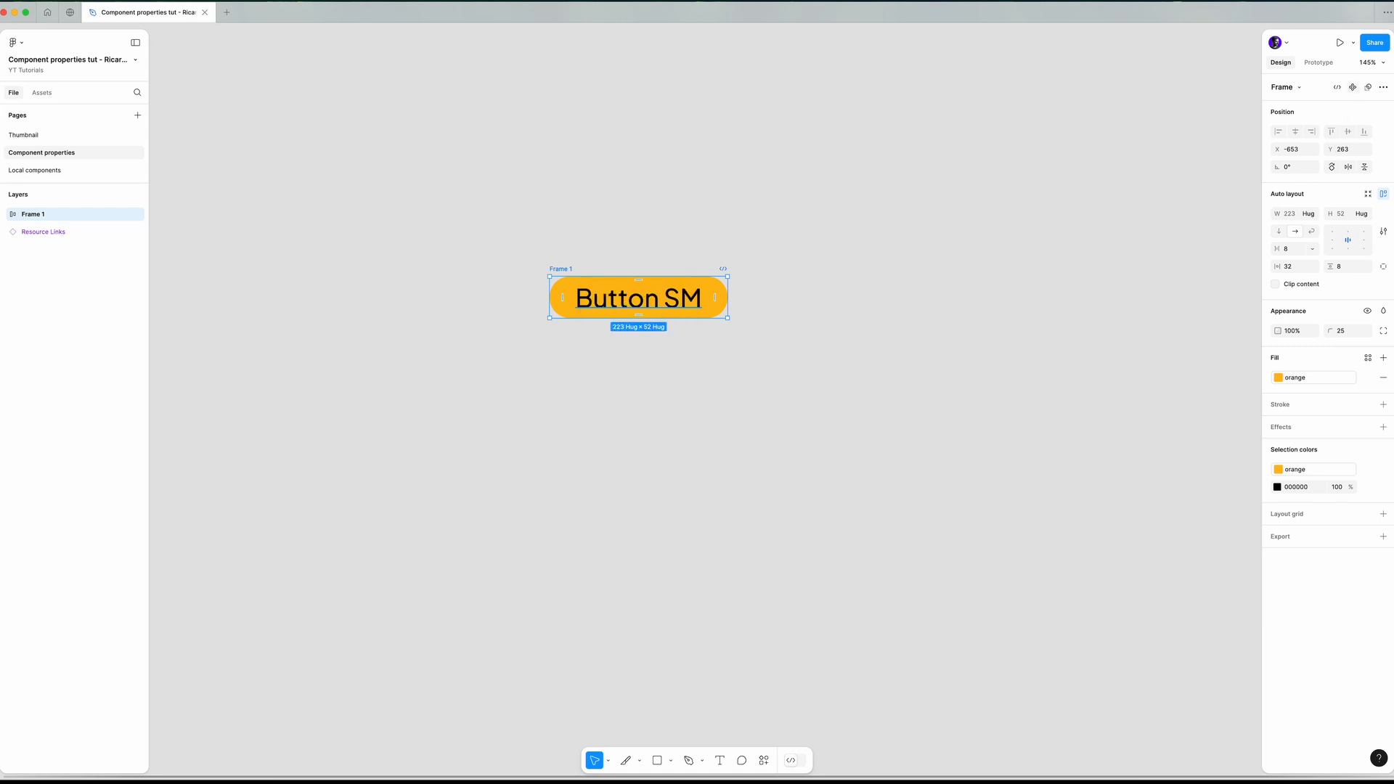
click(1353, 88)
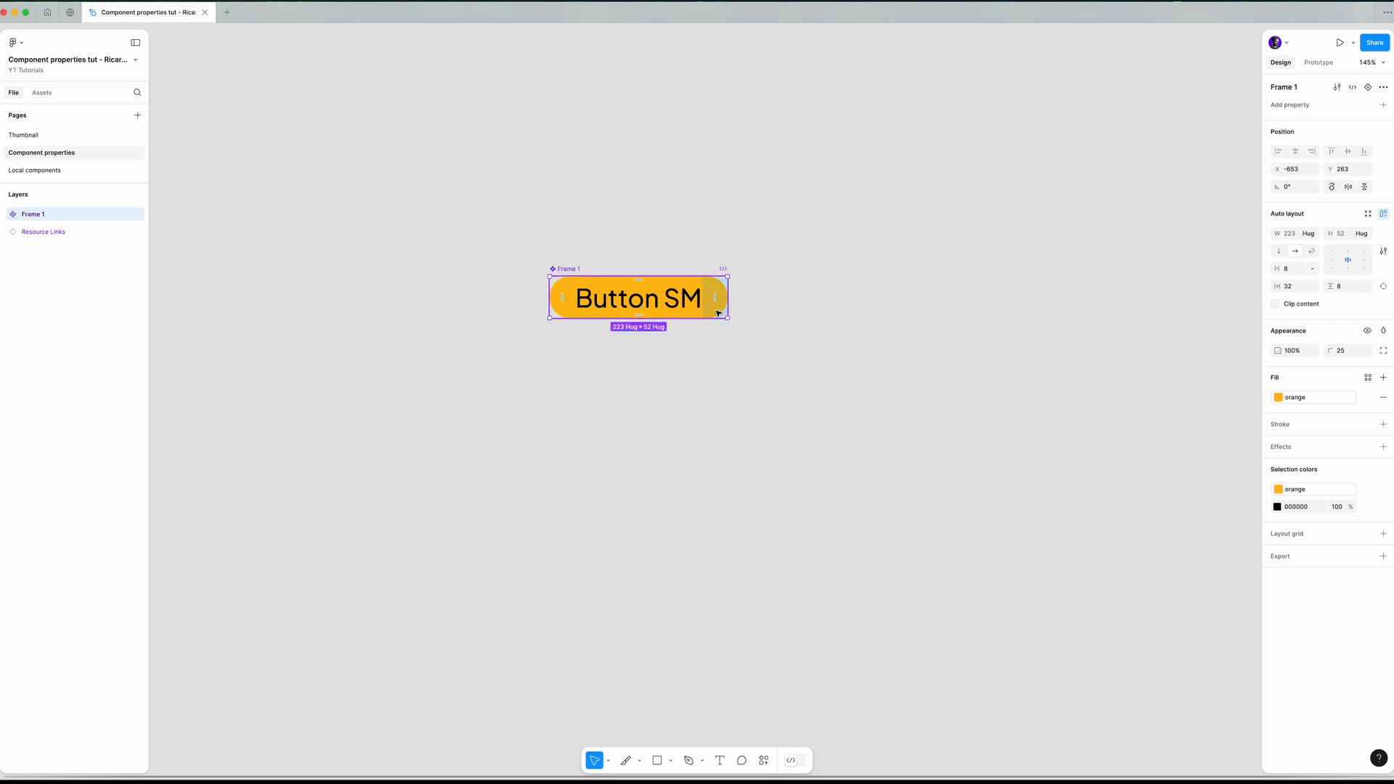
- Copy the Check Mark icon from Local components and paste it into the button component
click(35, 169)
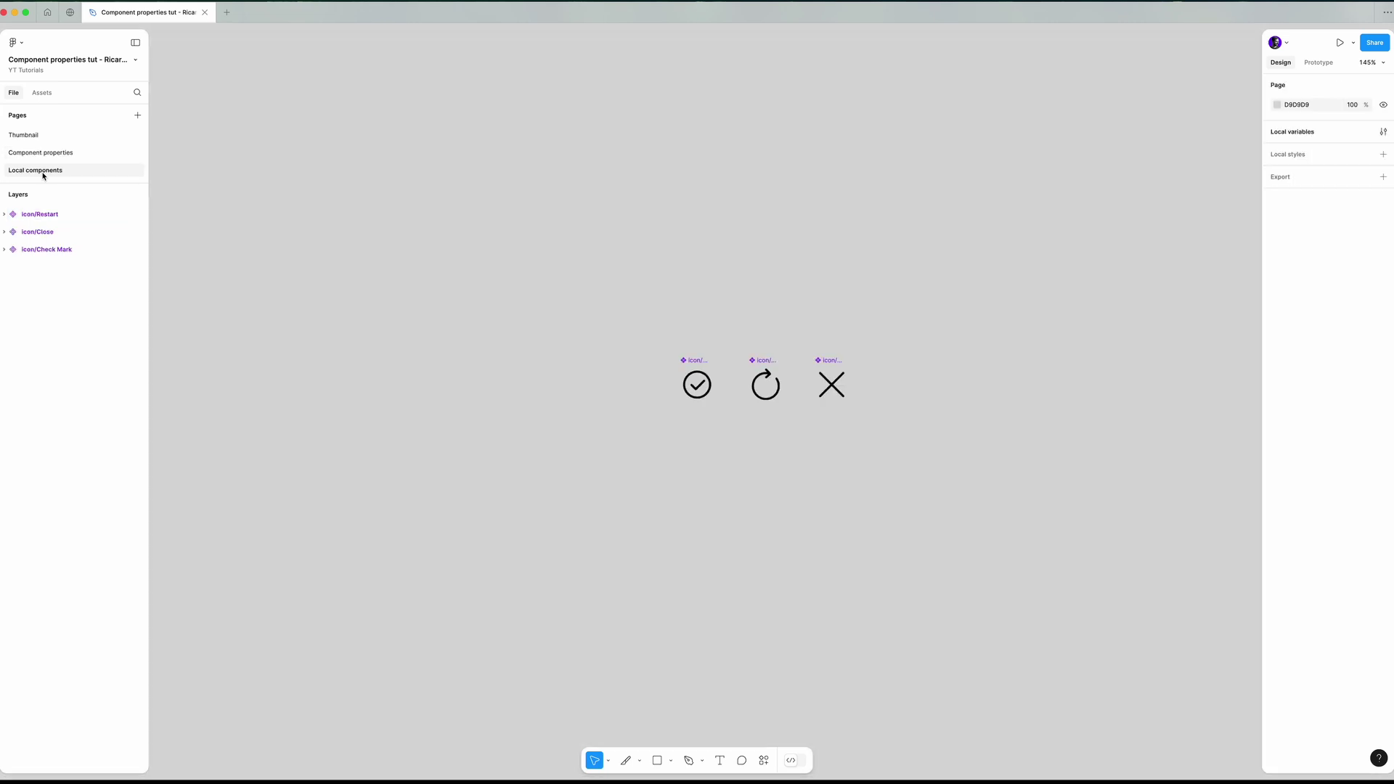
click(695, 359)
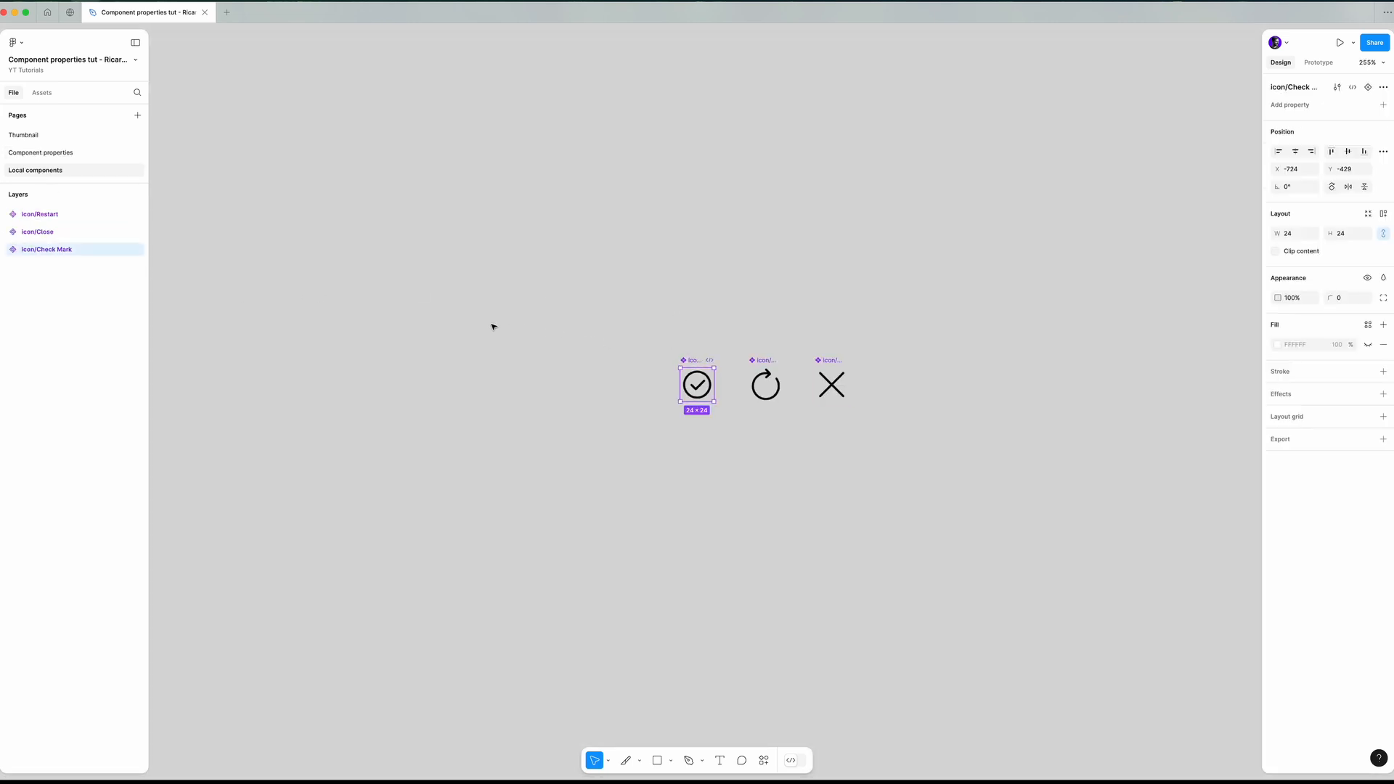
click(42, 153)
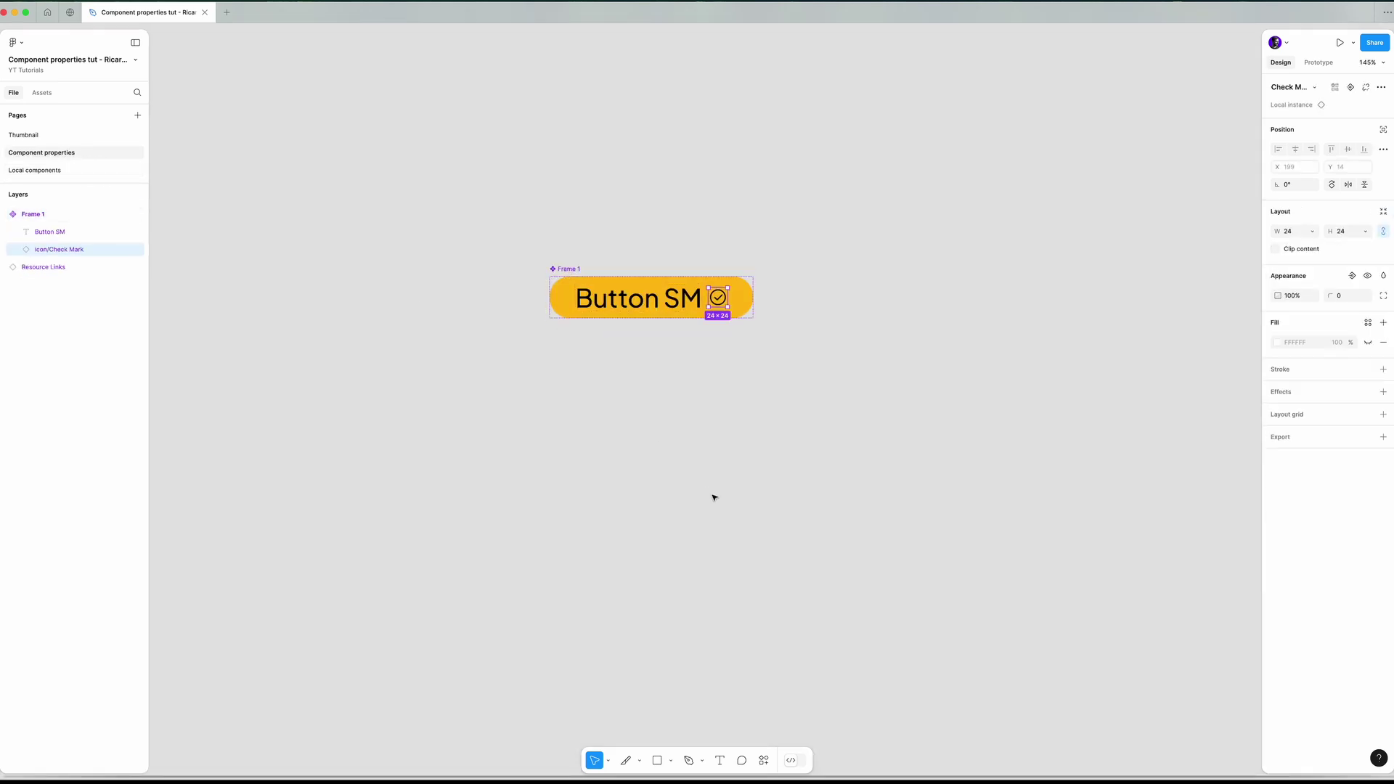
click(713, 499)
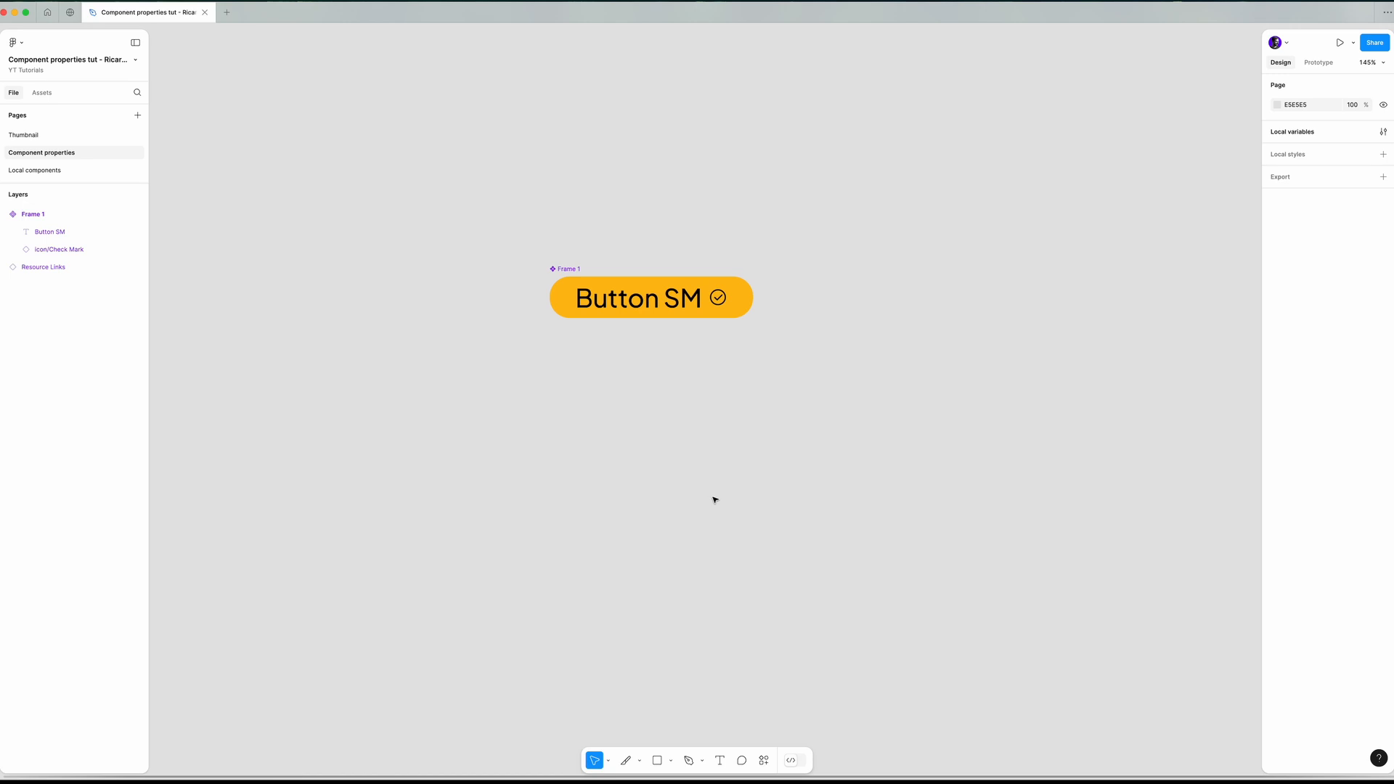
- Add two more variants to the button component and enlarge the component set to fit
click(569, 268)
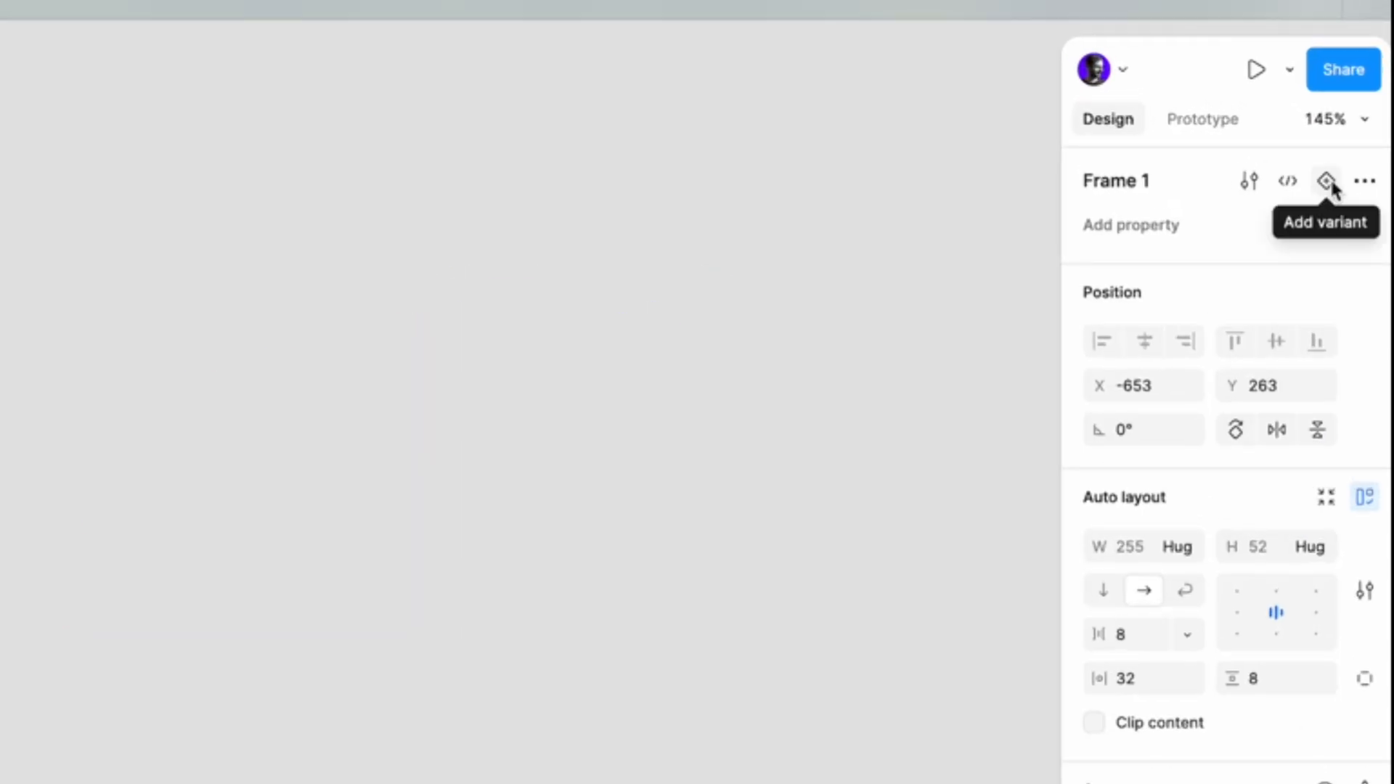
click(1329, 181)
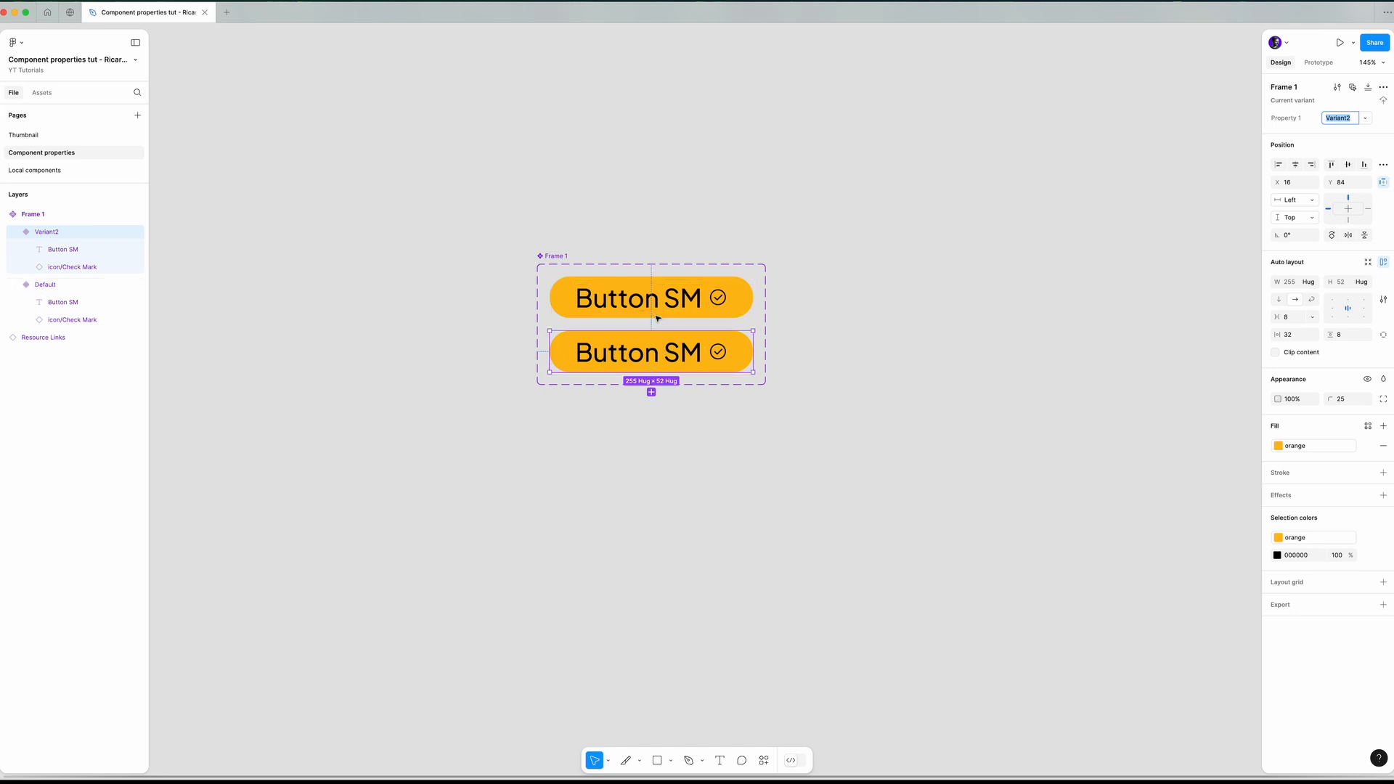
click(652, 392)
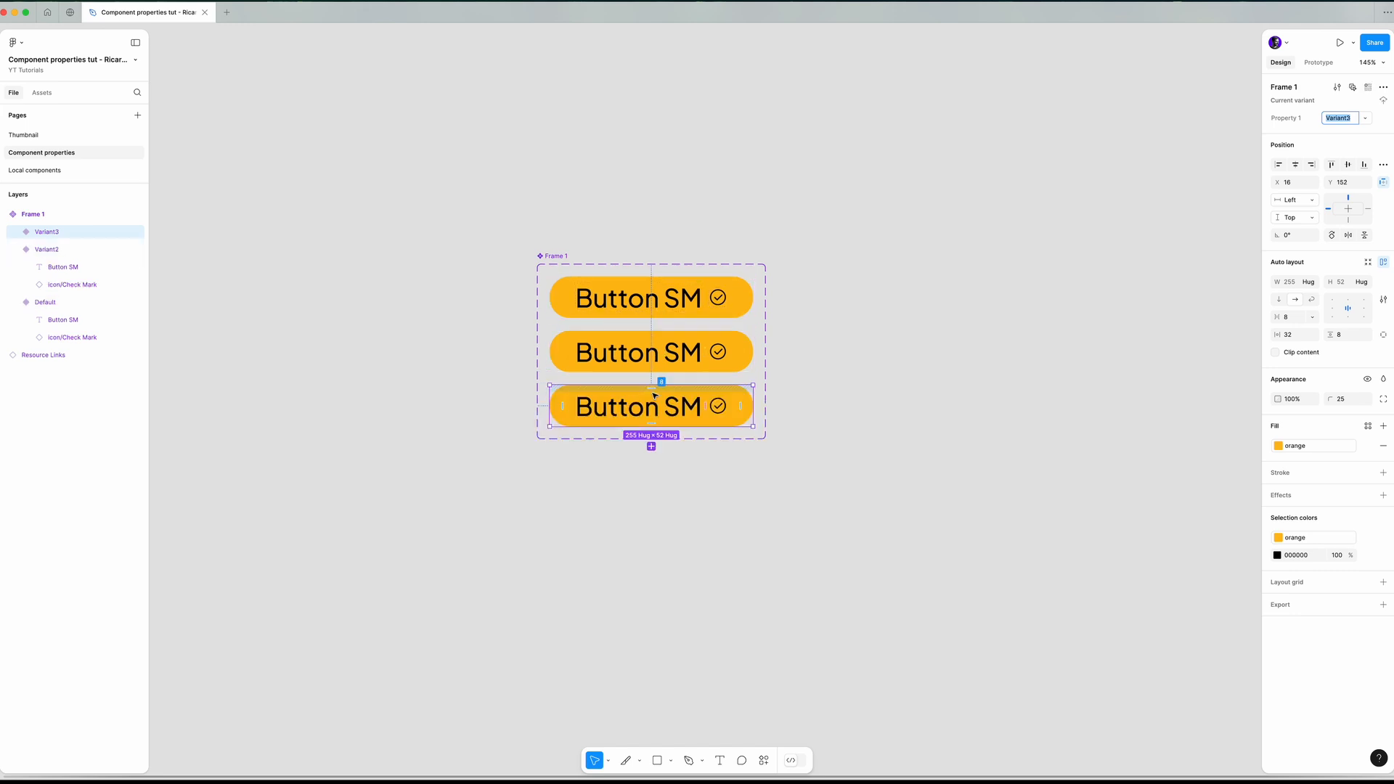
click(716, 385)
drag(764, 439, 845, 484)
- Relabel the second and third variants to Button MD and Button LG
double_click(680, 354)
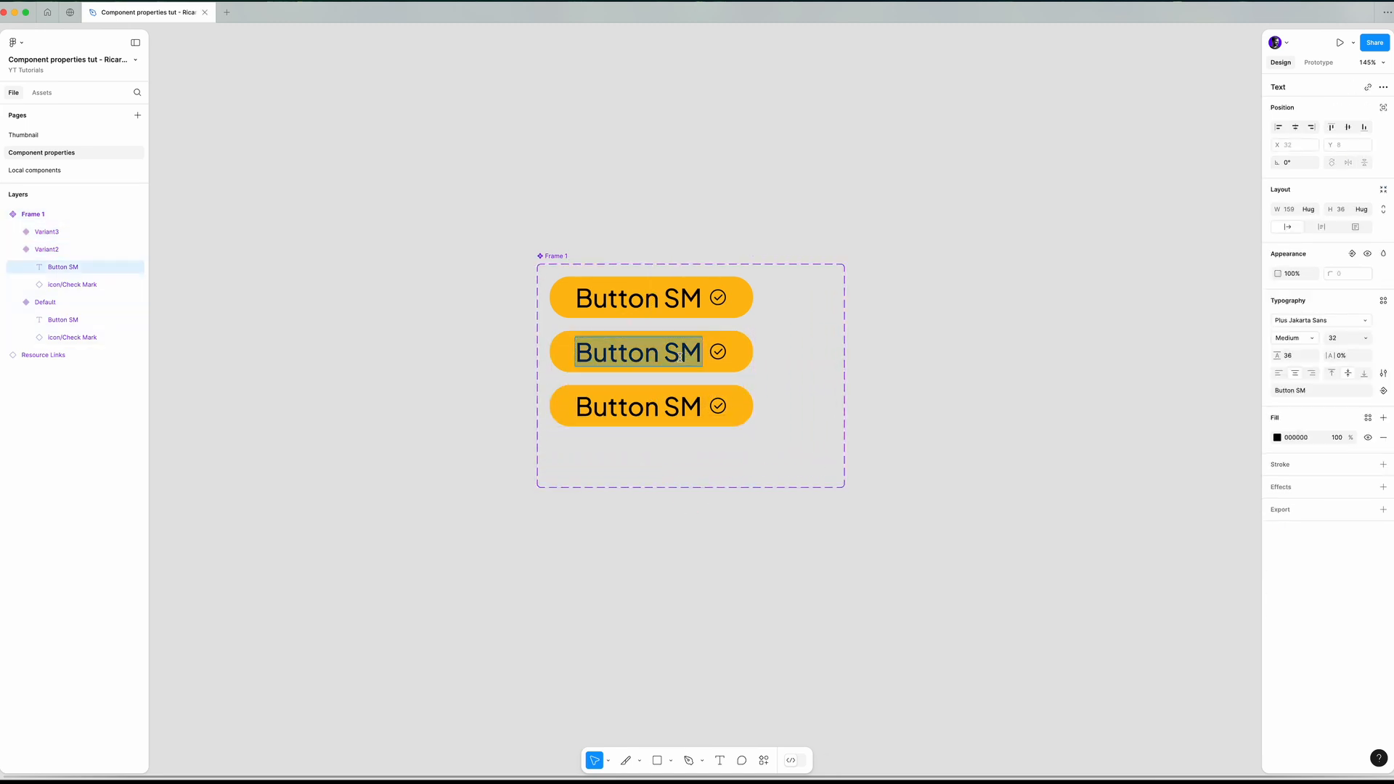
double_click(681, 354)
text(MD)
double_click(683, 406)
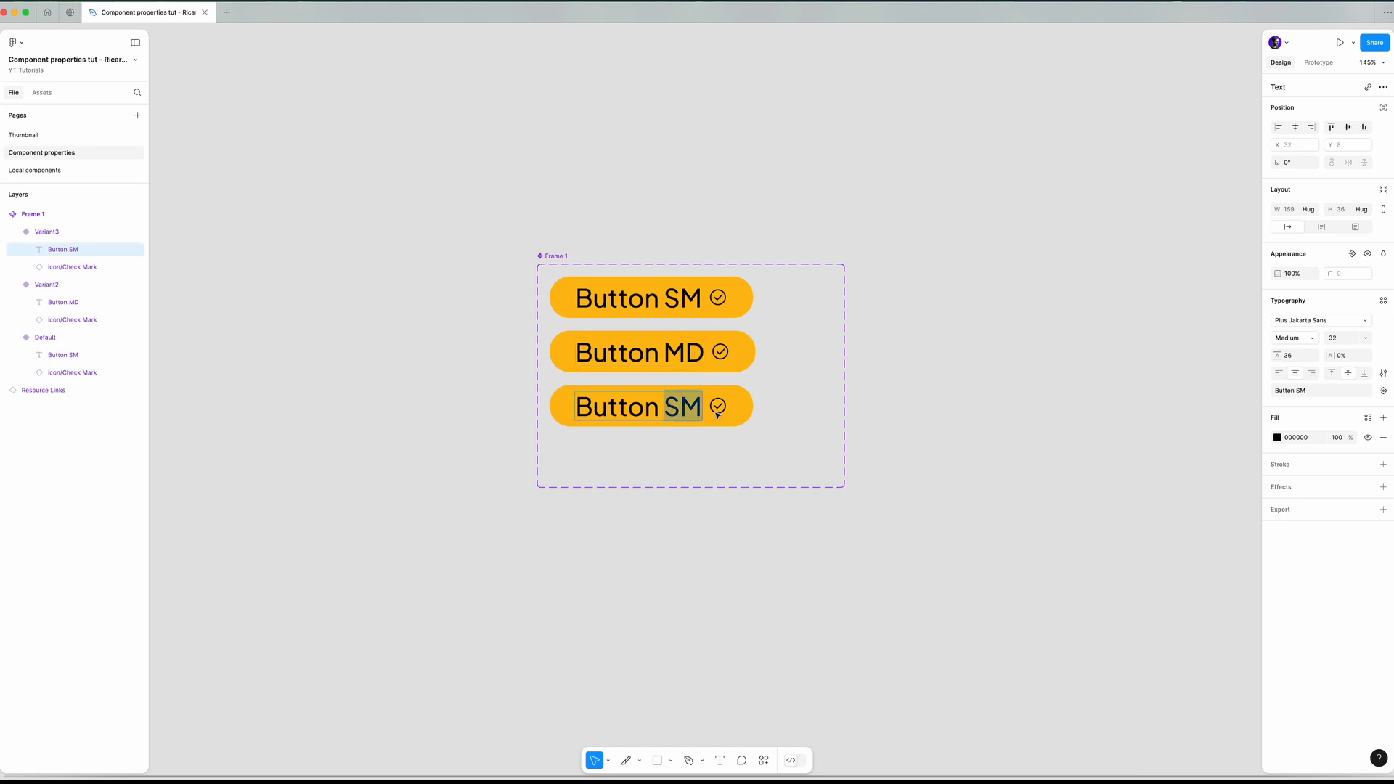
text(LG)
key(Escape)
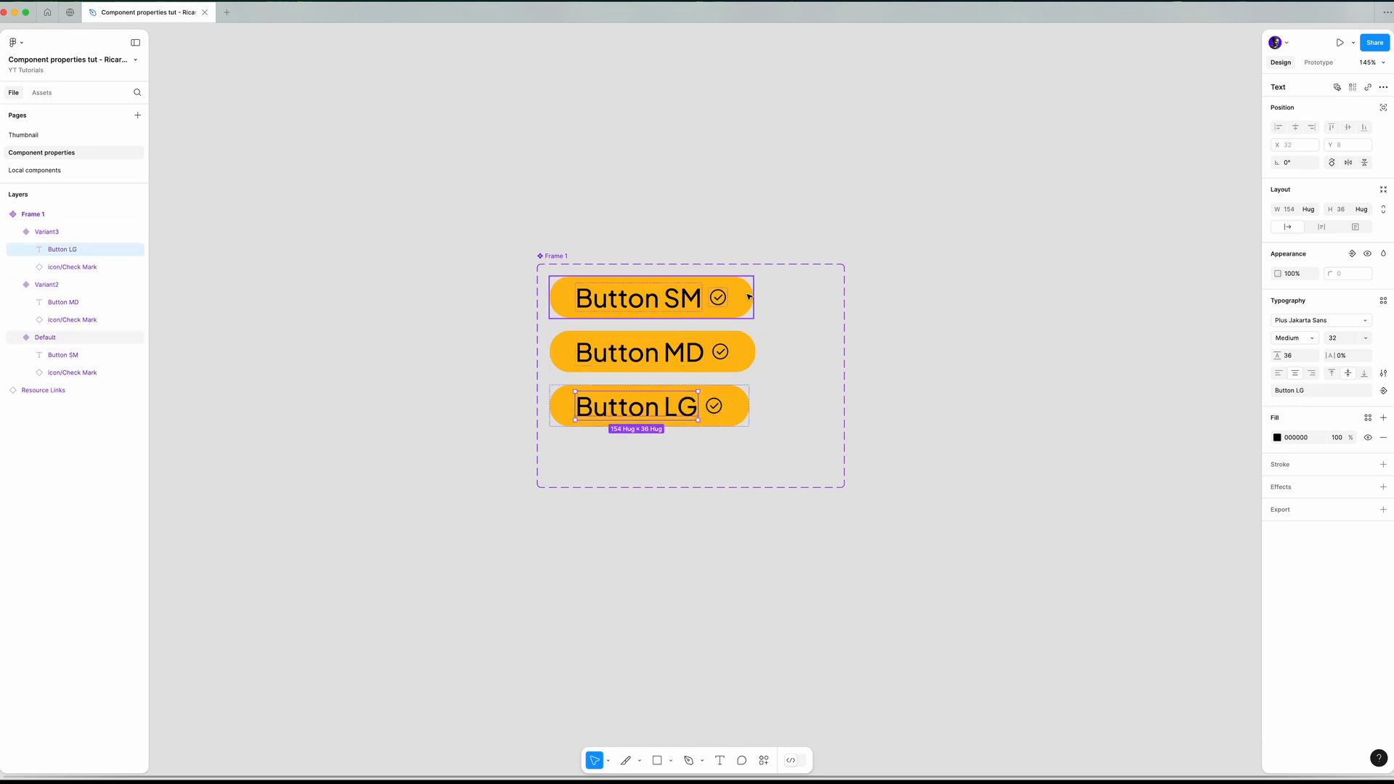
- Widen the Button MD and Button LG variants, then select the whole component set
click(753, 352)
drag(755, 352, 775, 357)
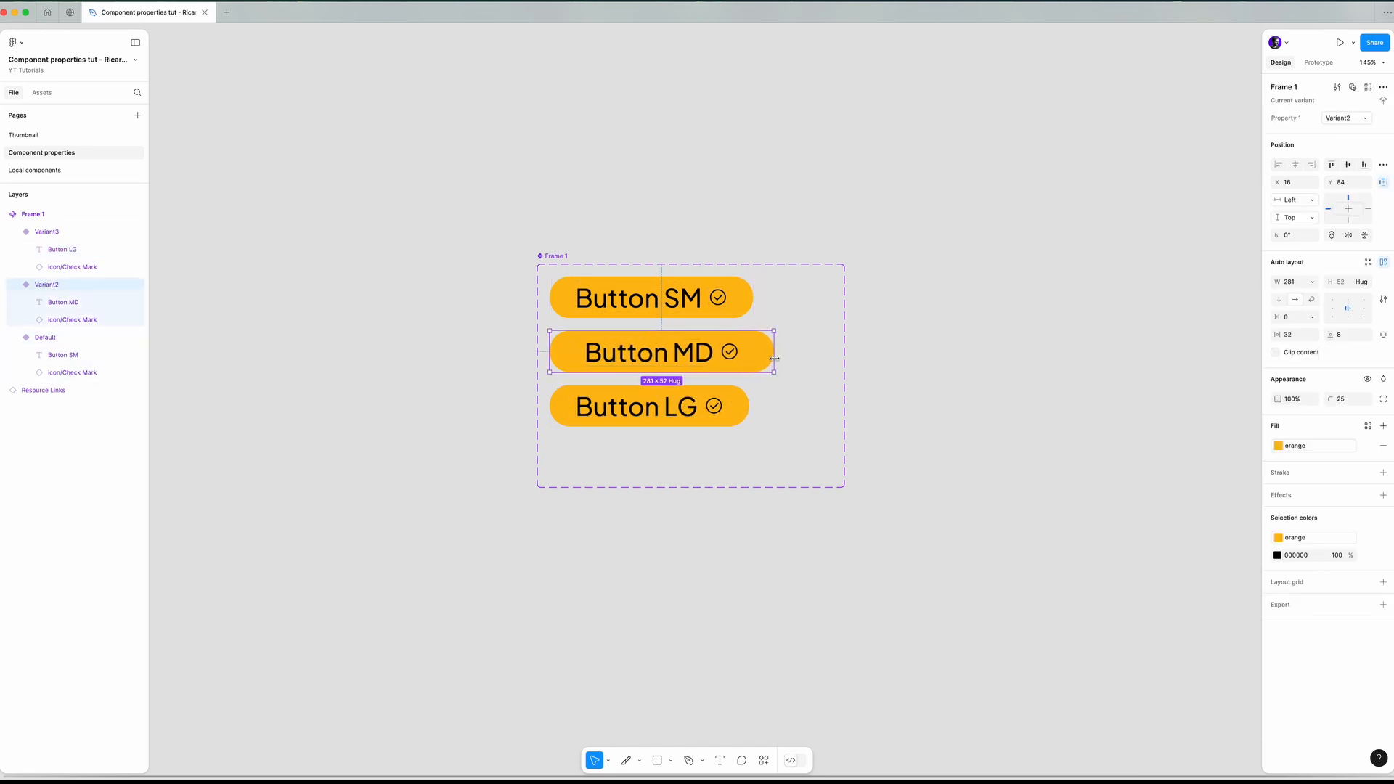
click(748, 407)
drag(749, 406, 818, 406)
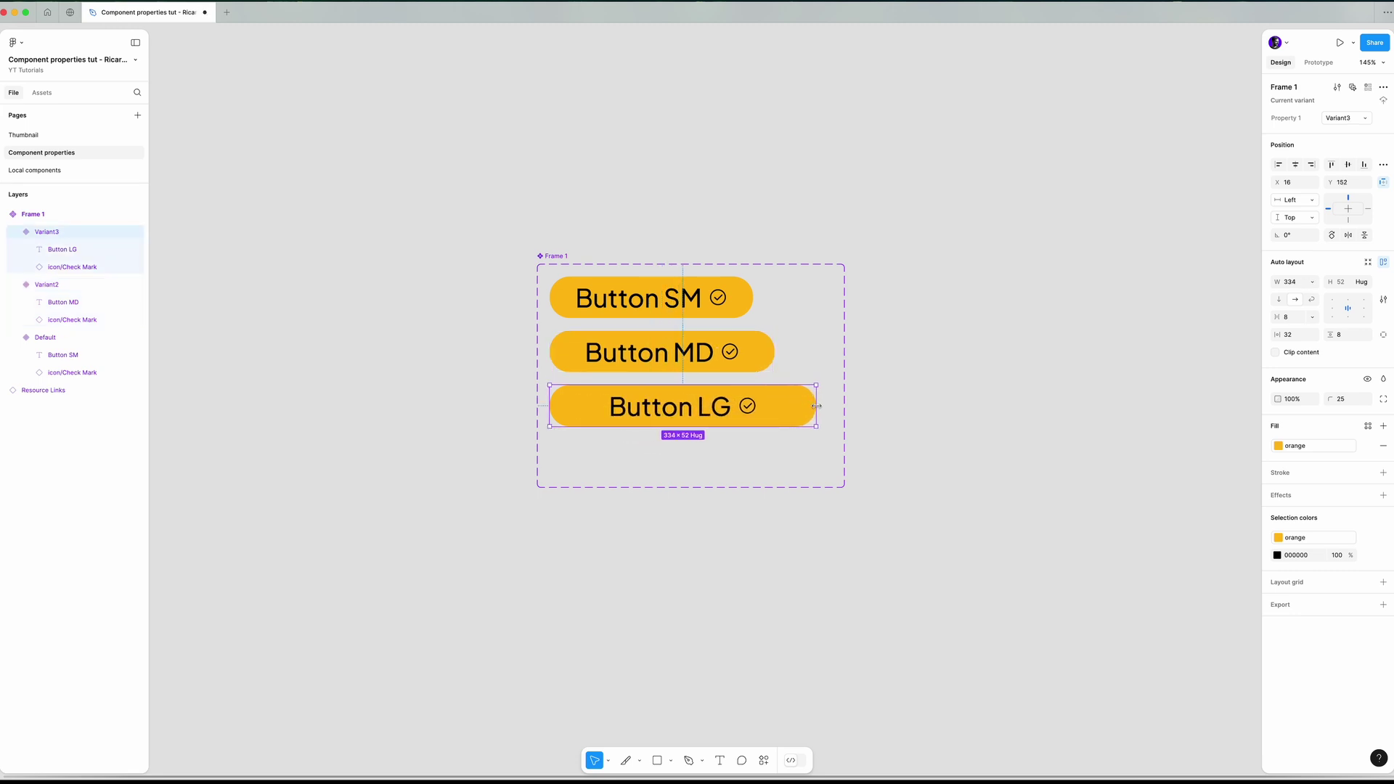
click(924, 478)
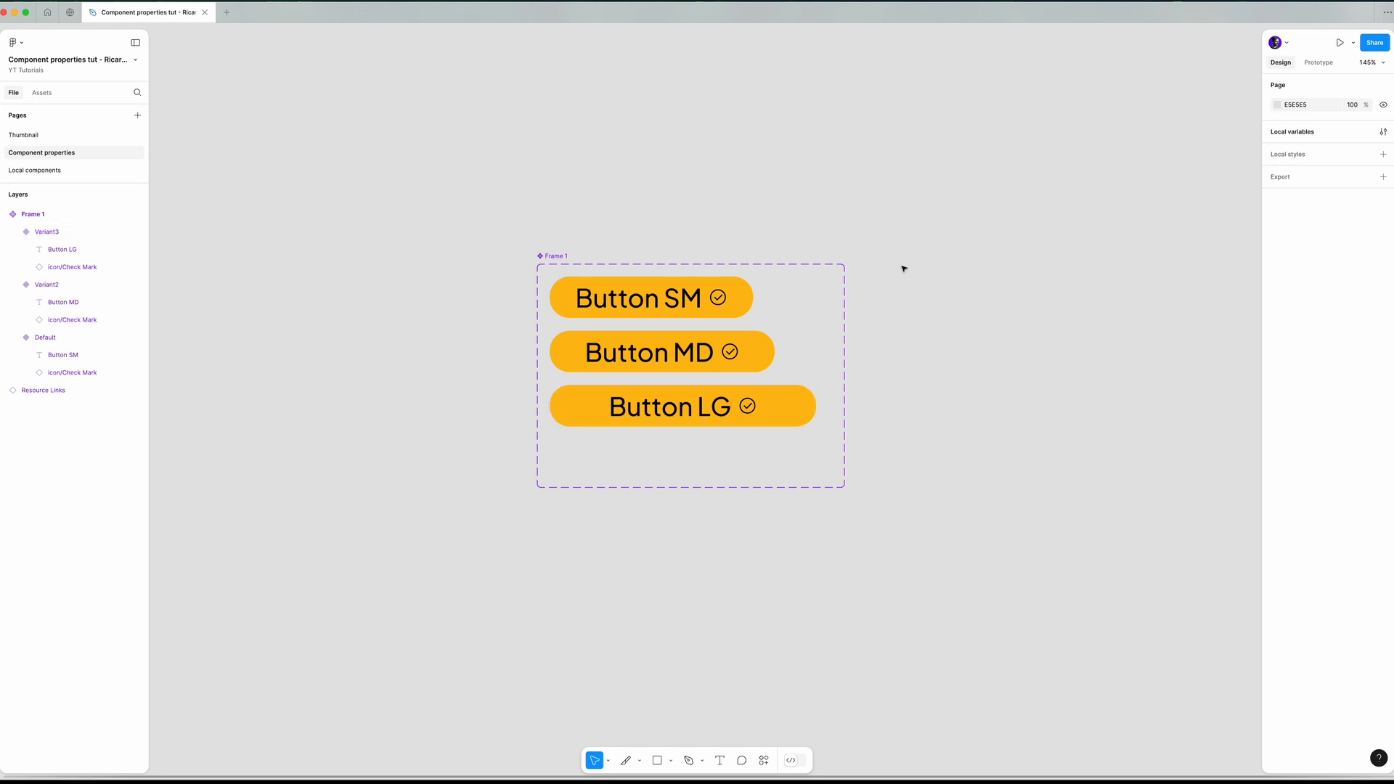
click(557, 256)
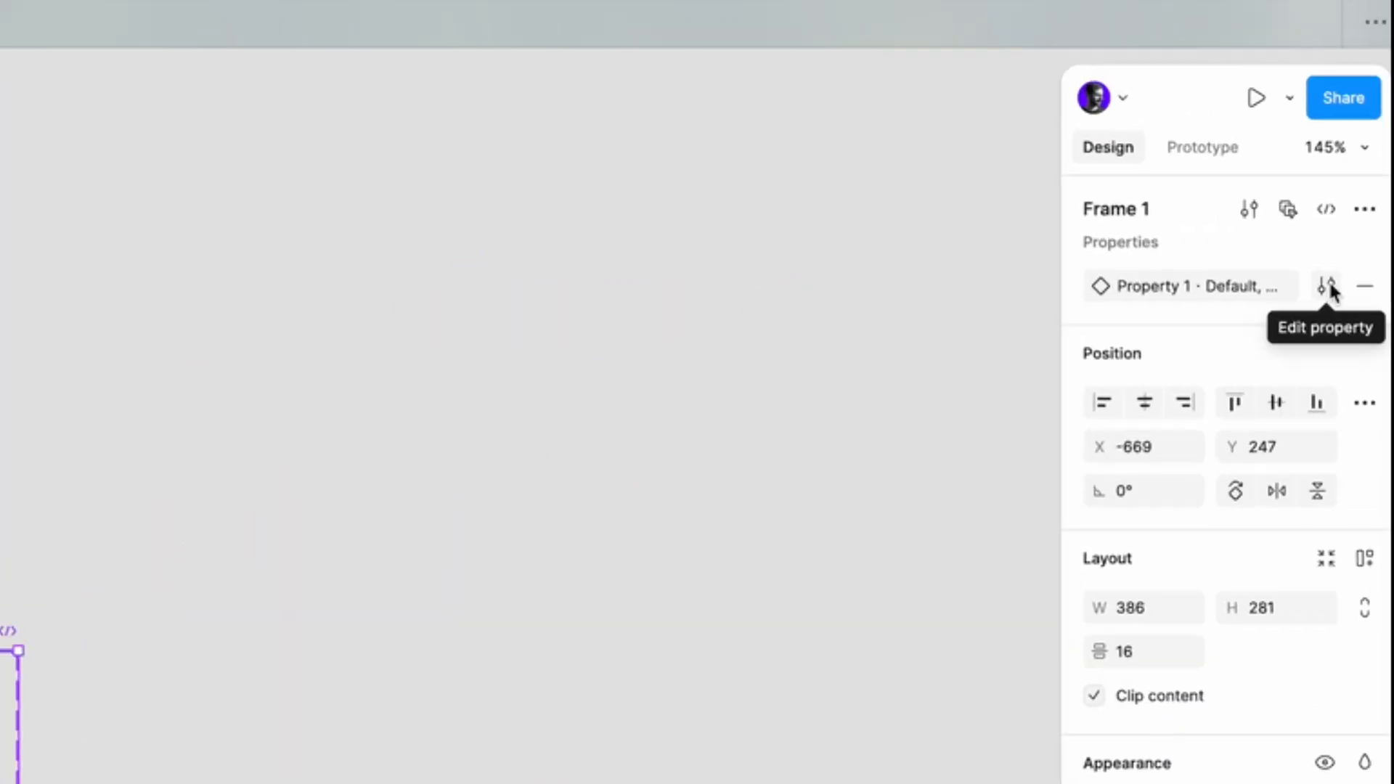
- Rename the variant property from Property 1 to Size
click(1360, 159)
click(1127, 191)
double_click(946, 355)
text(Size)
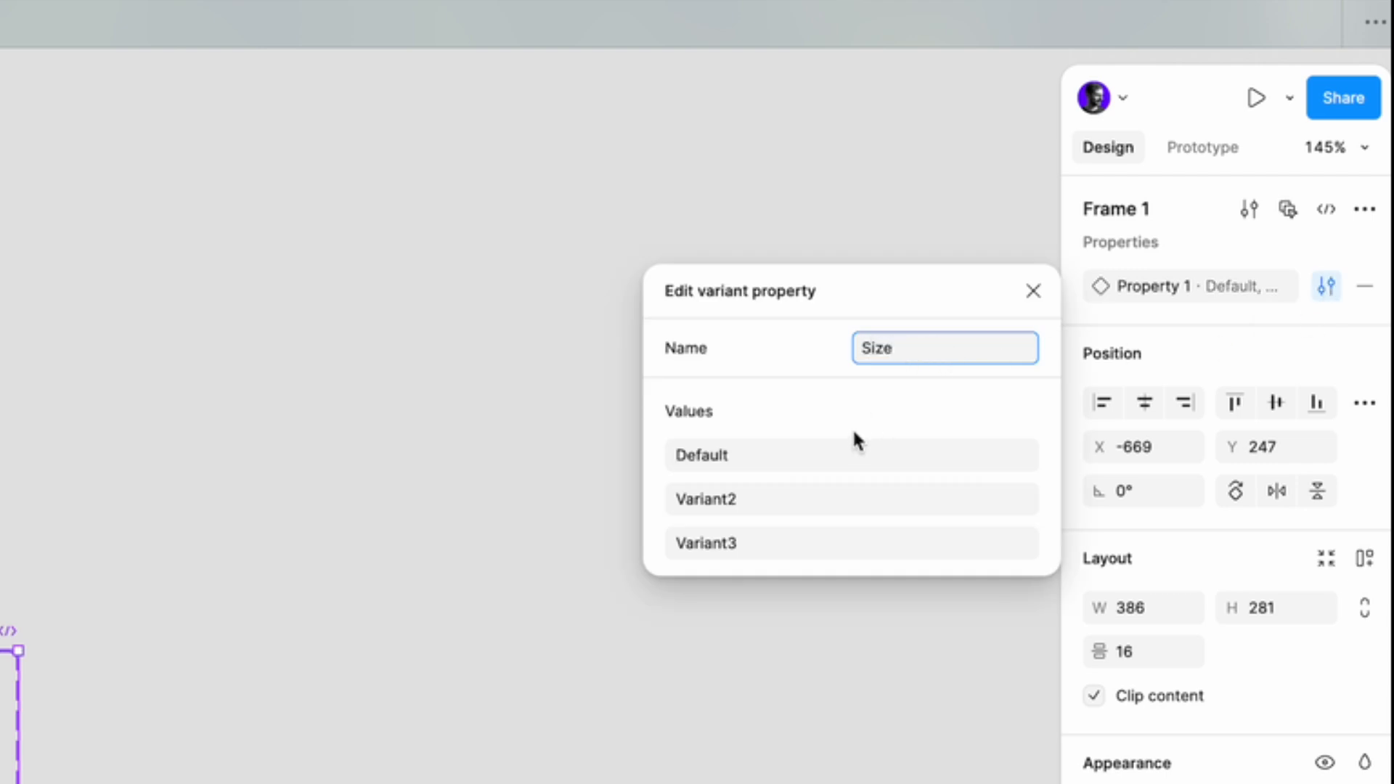
key(Return)
- Rename the Size values Default, Variant2 and Variant3 to Small, Medium and Large
click(1327, 287)
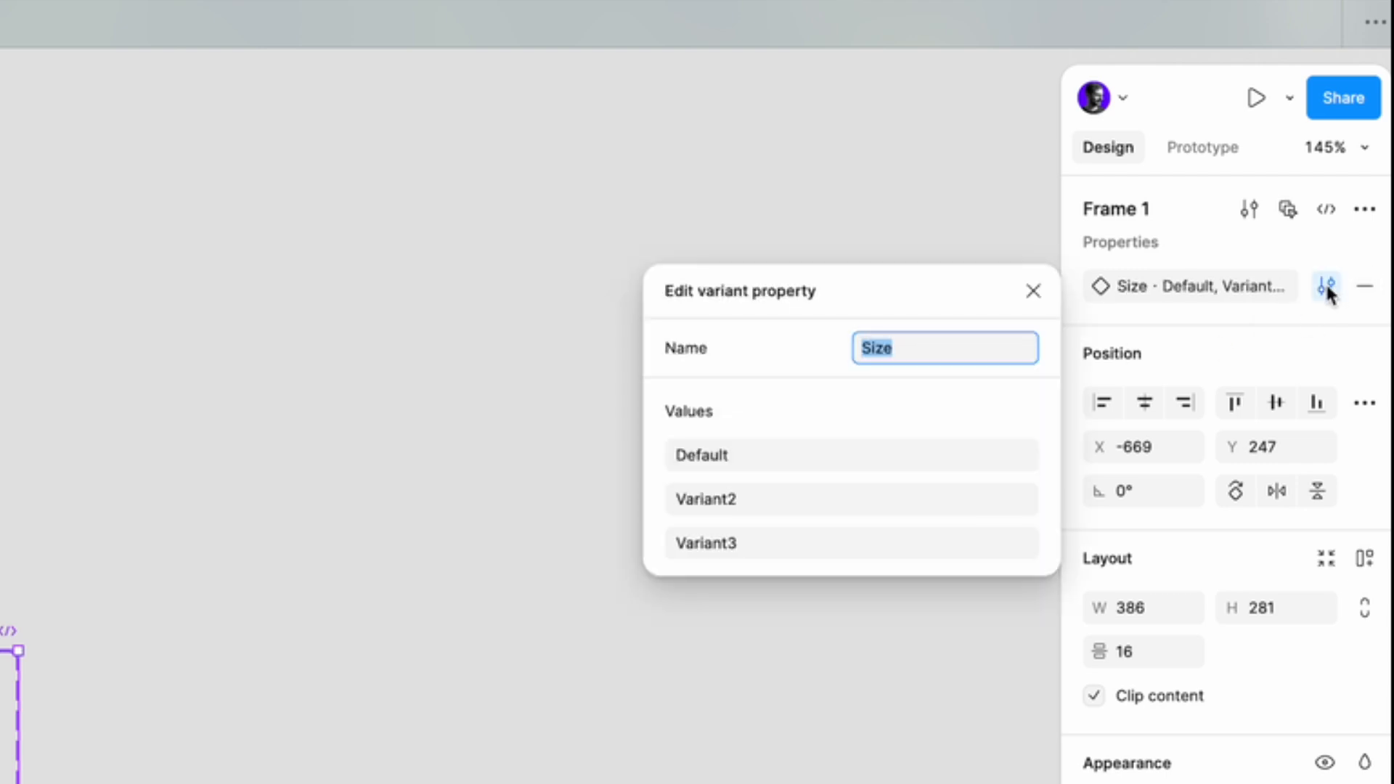
click(825, 452)
double_click(788, 456)
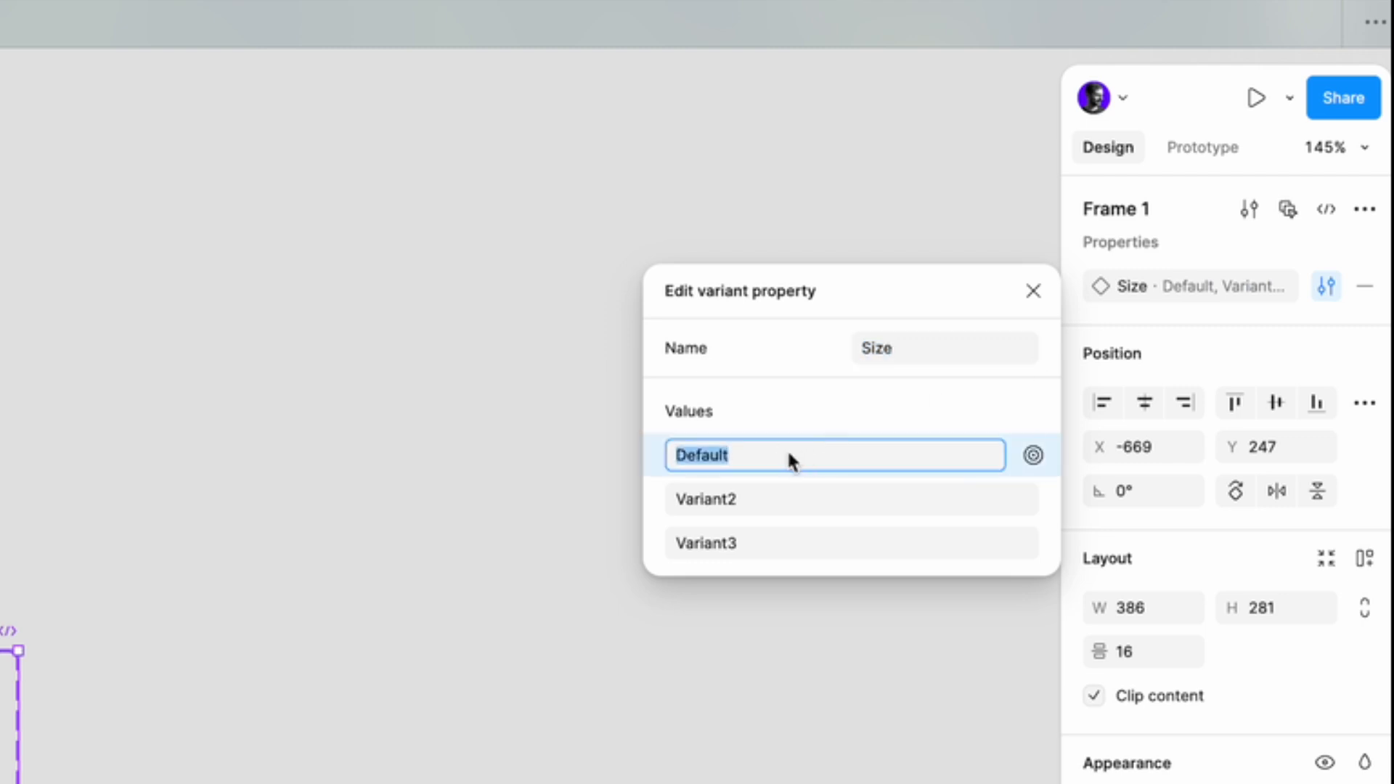
text(Small)
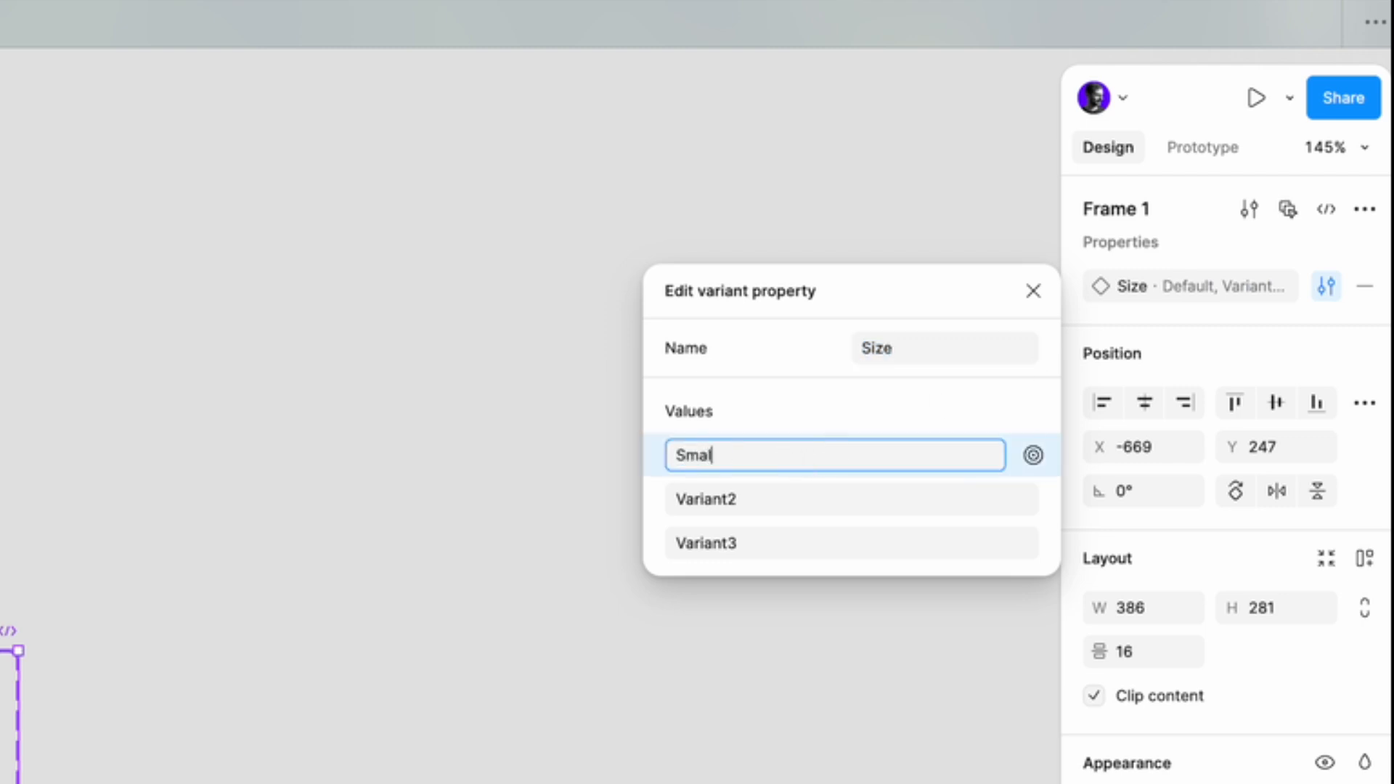
click(774, 498)
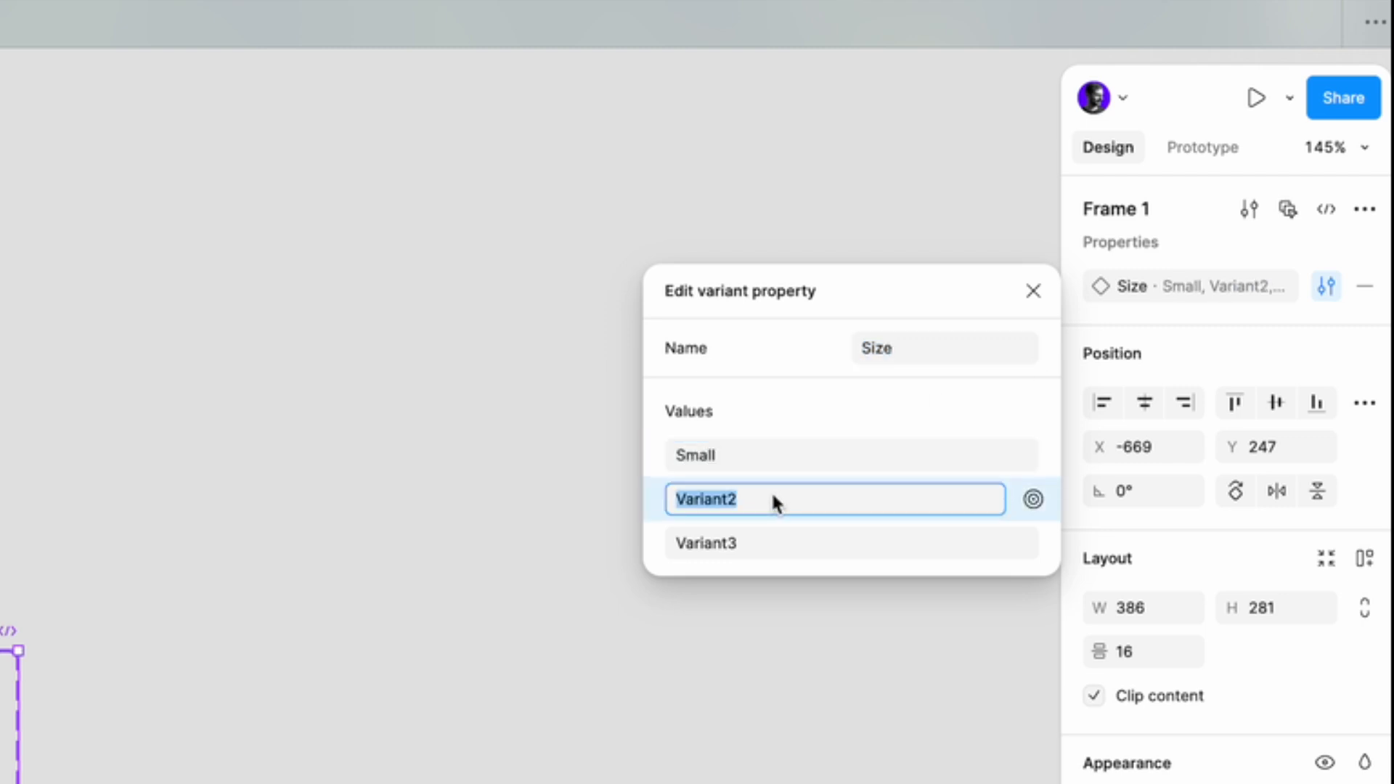
text(Medium)
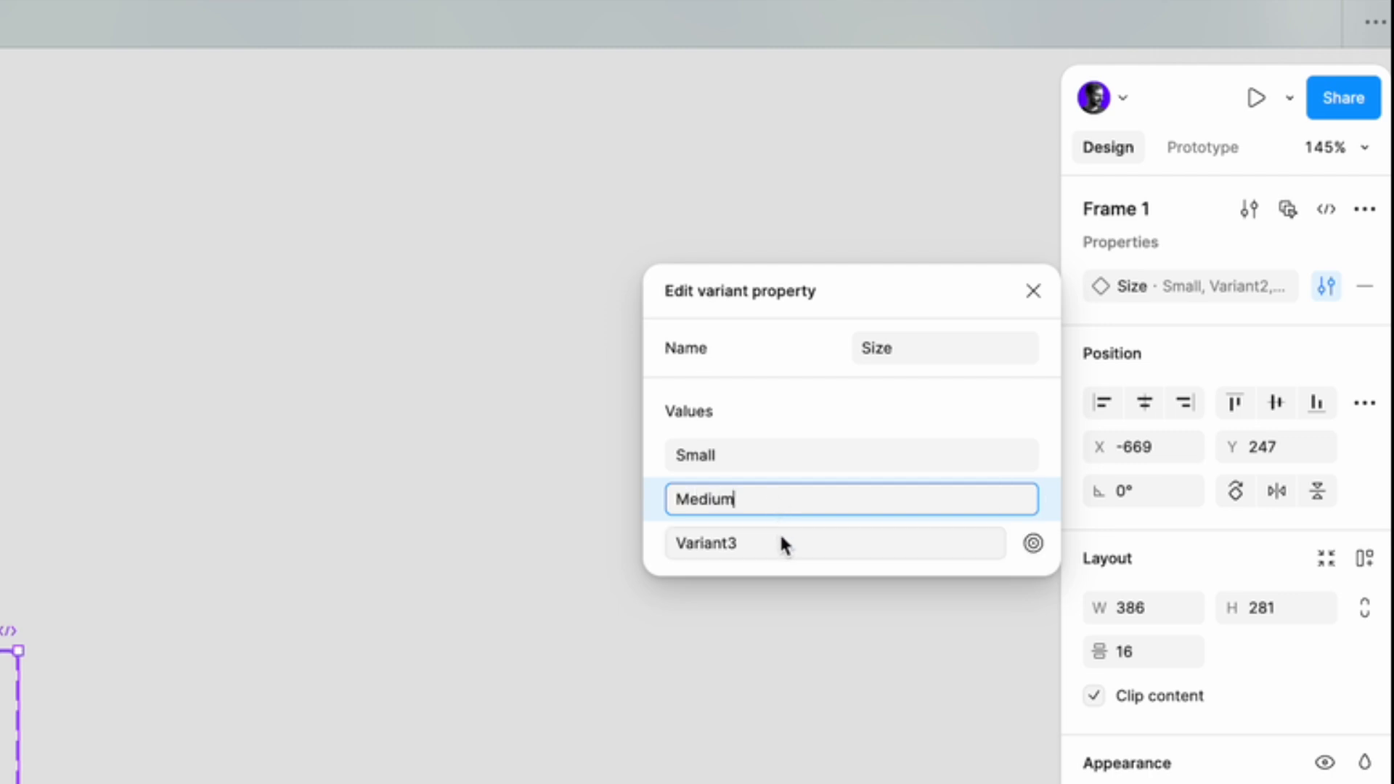
click(779, 542)
text(Large)
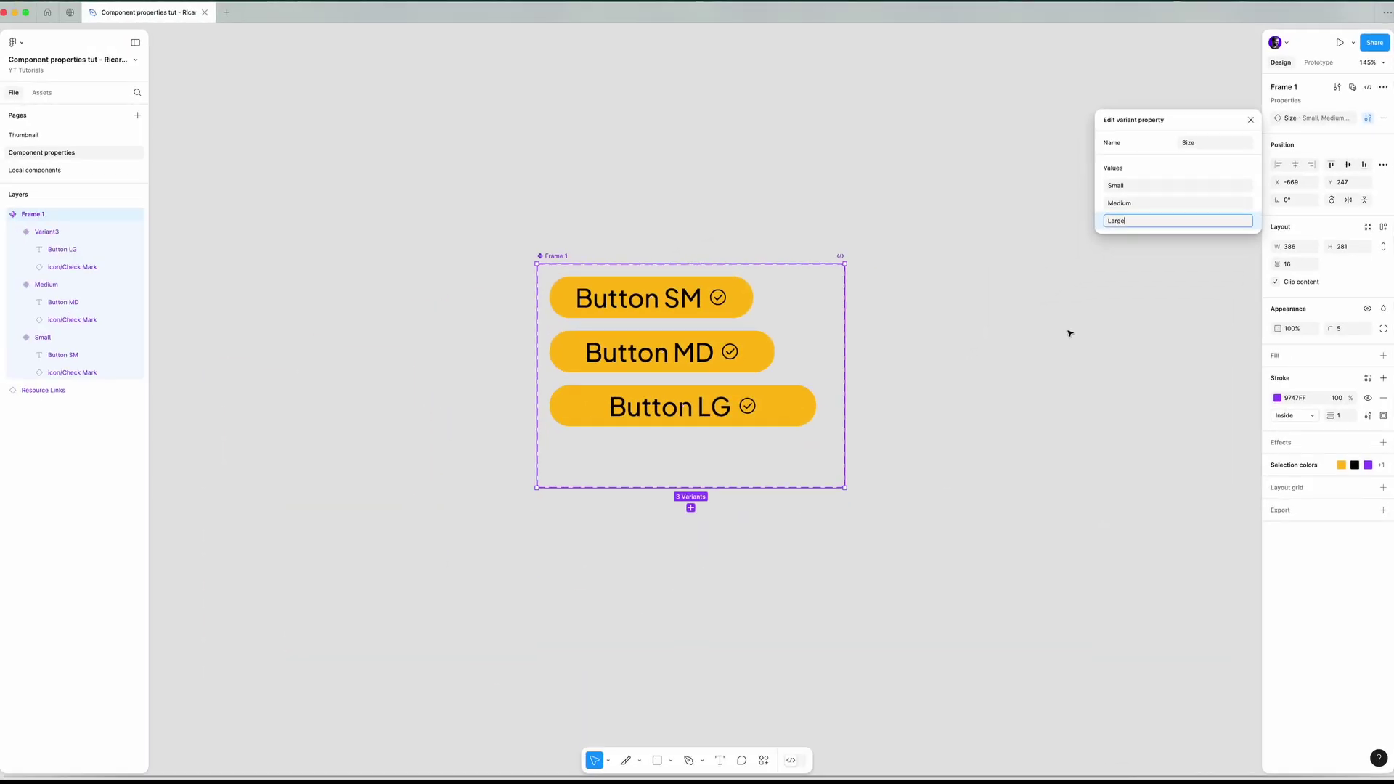
click(1070, 334)
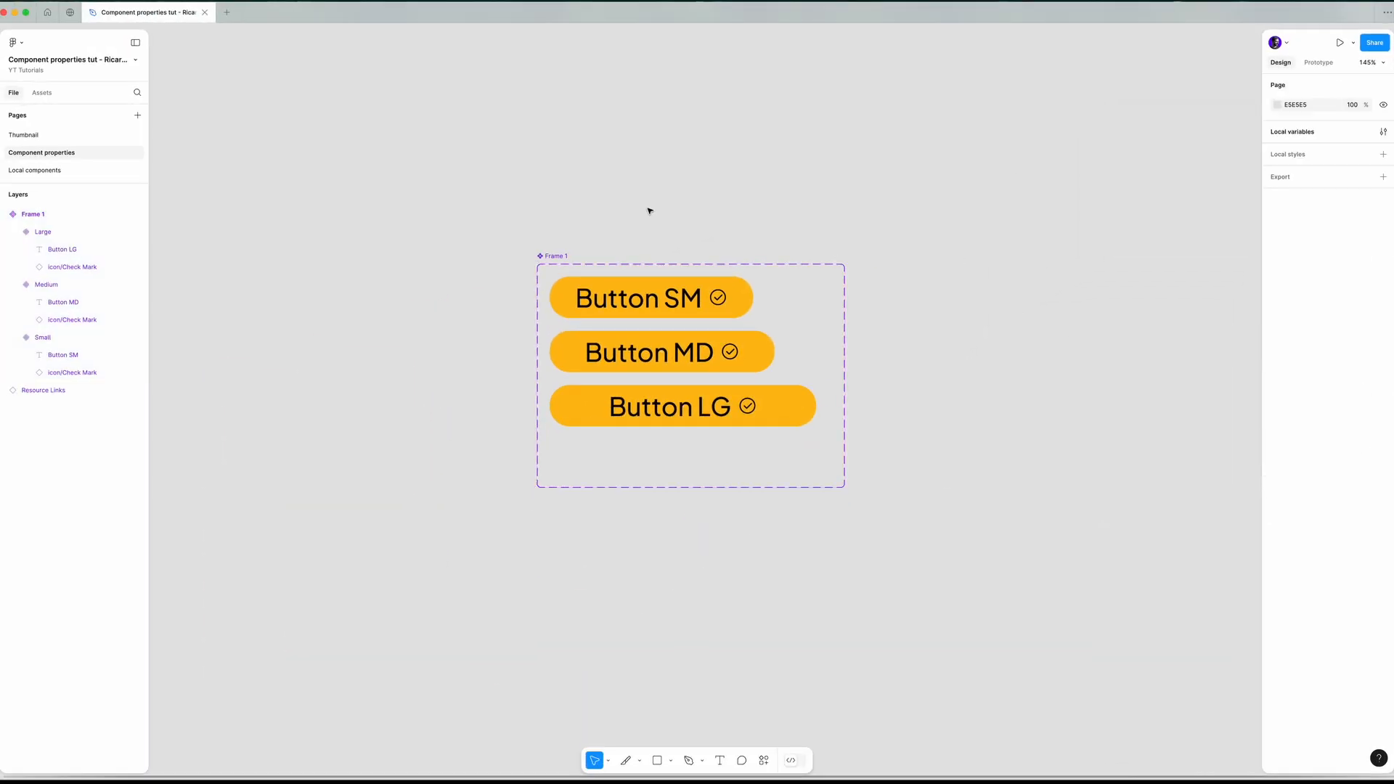
click(652, 298)
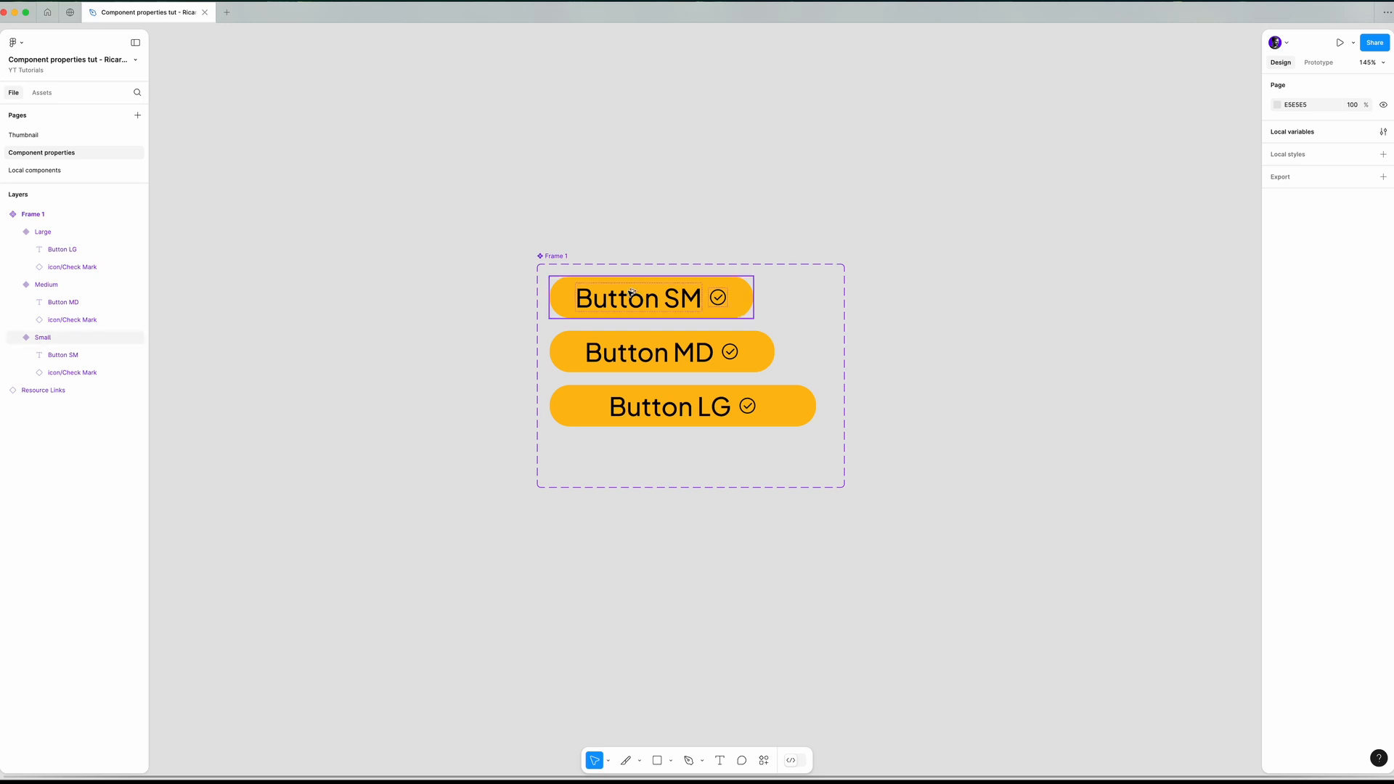
drag(632, 294, 1036, 347)
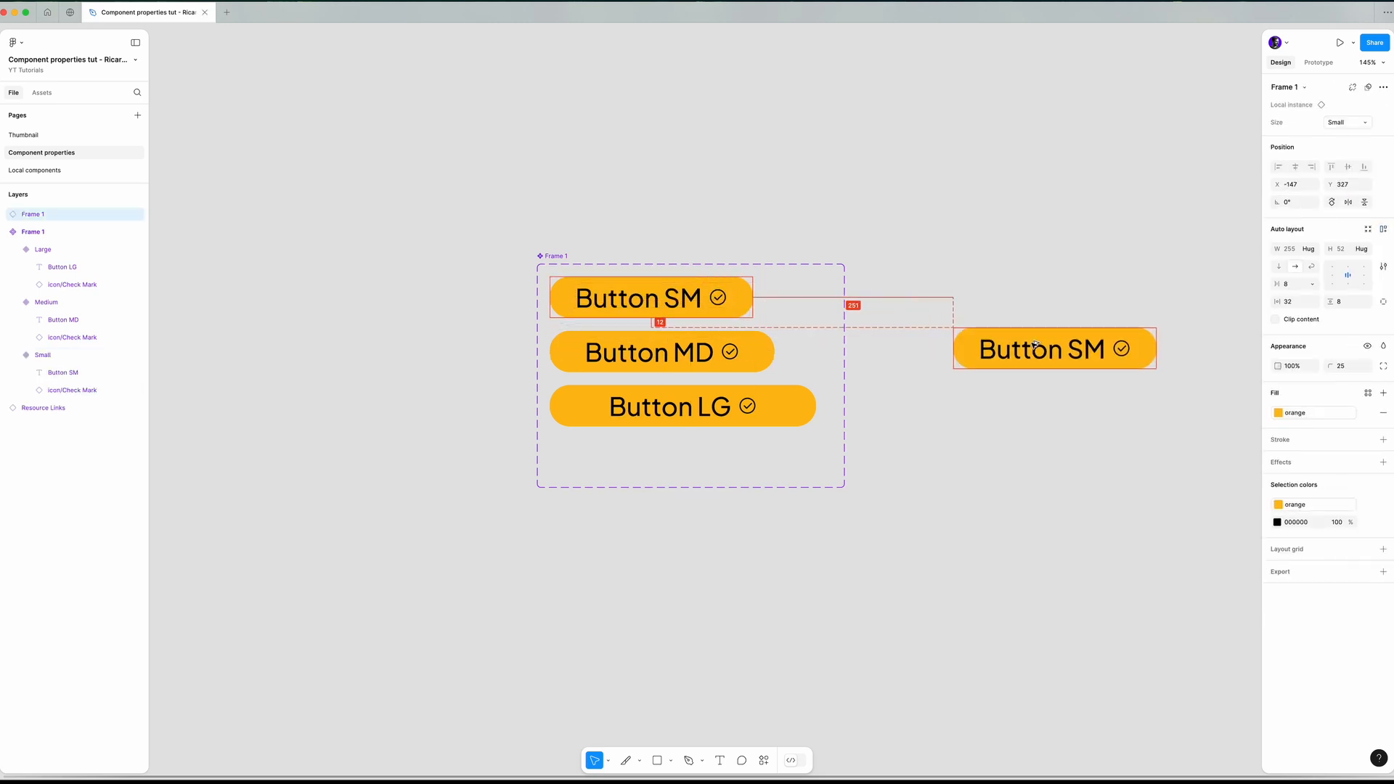
drag(1036, 347, 1013, 346)
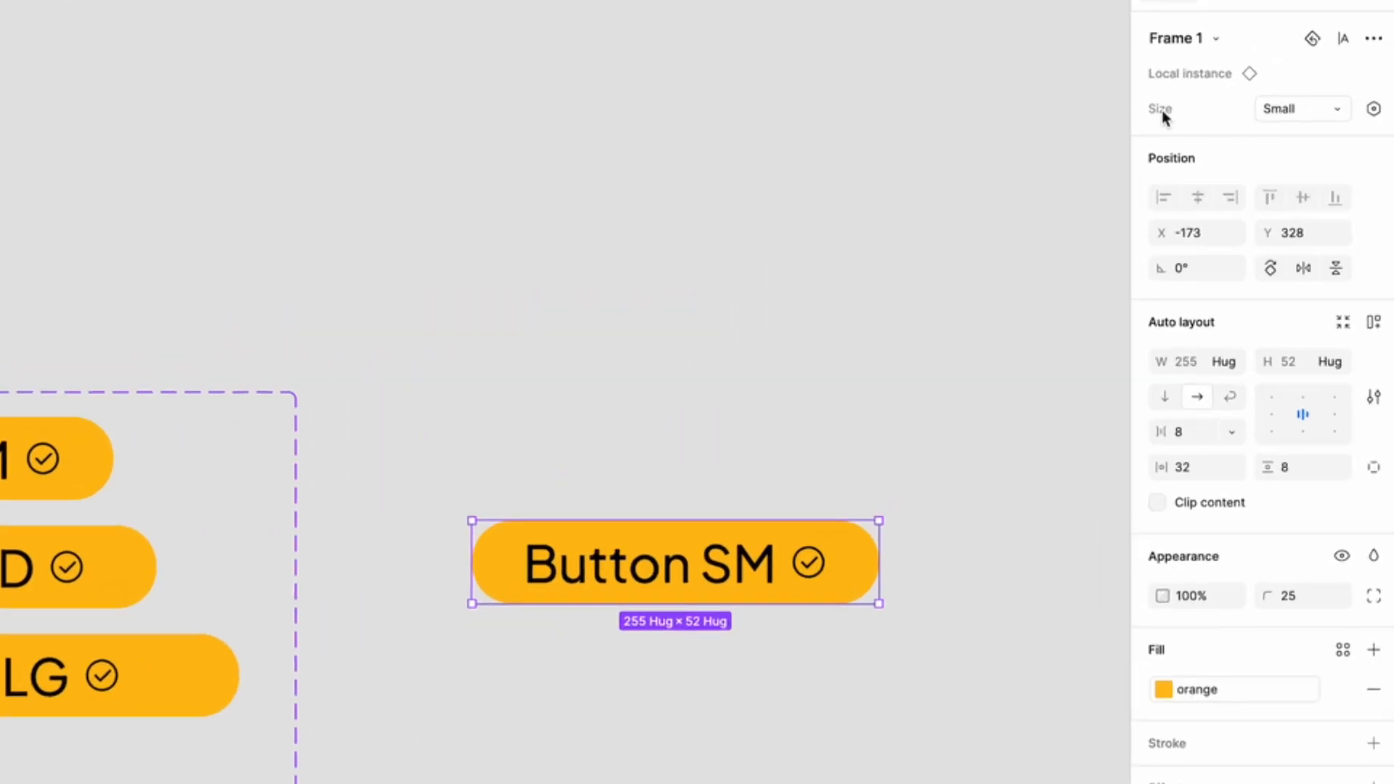
click(1291, 109)
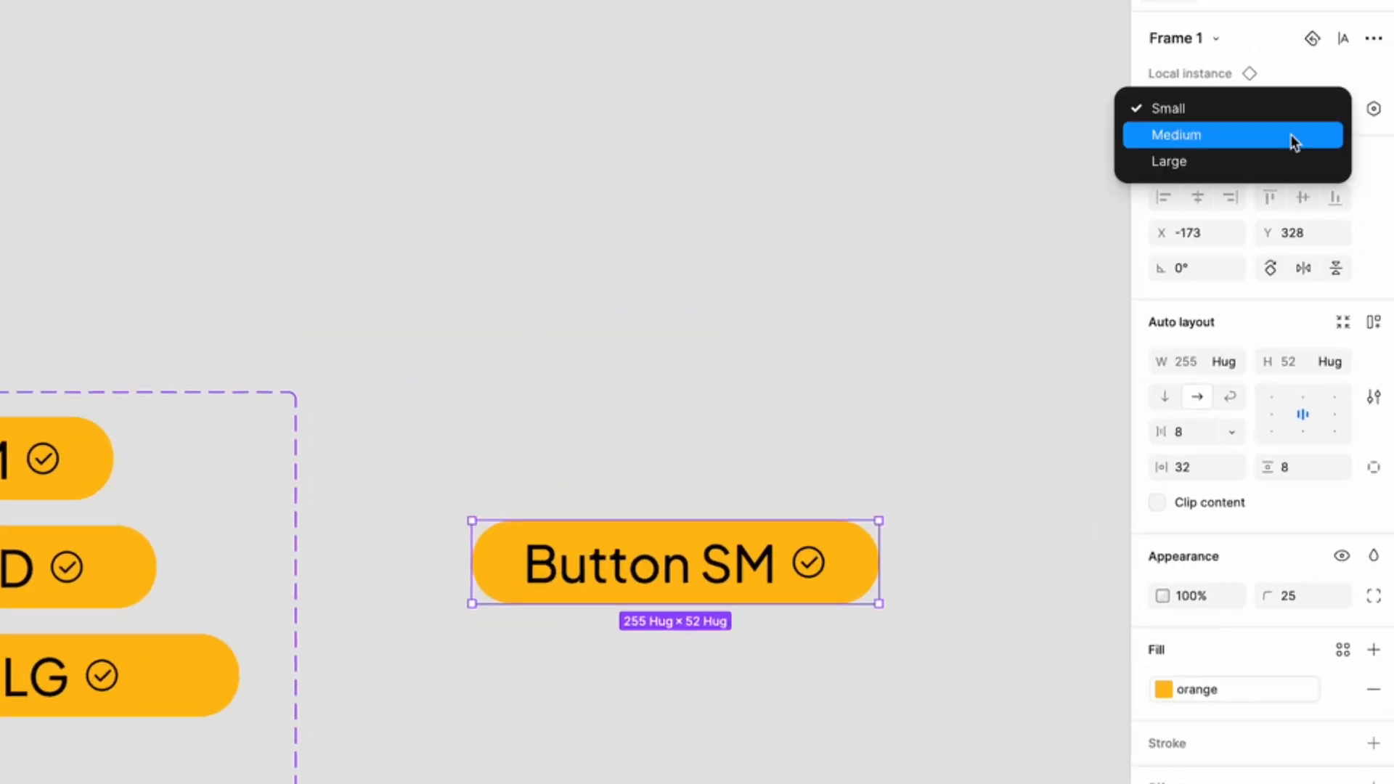
click(1290, 135)
click(1307, 111)
click(1296, 134)
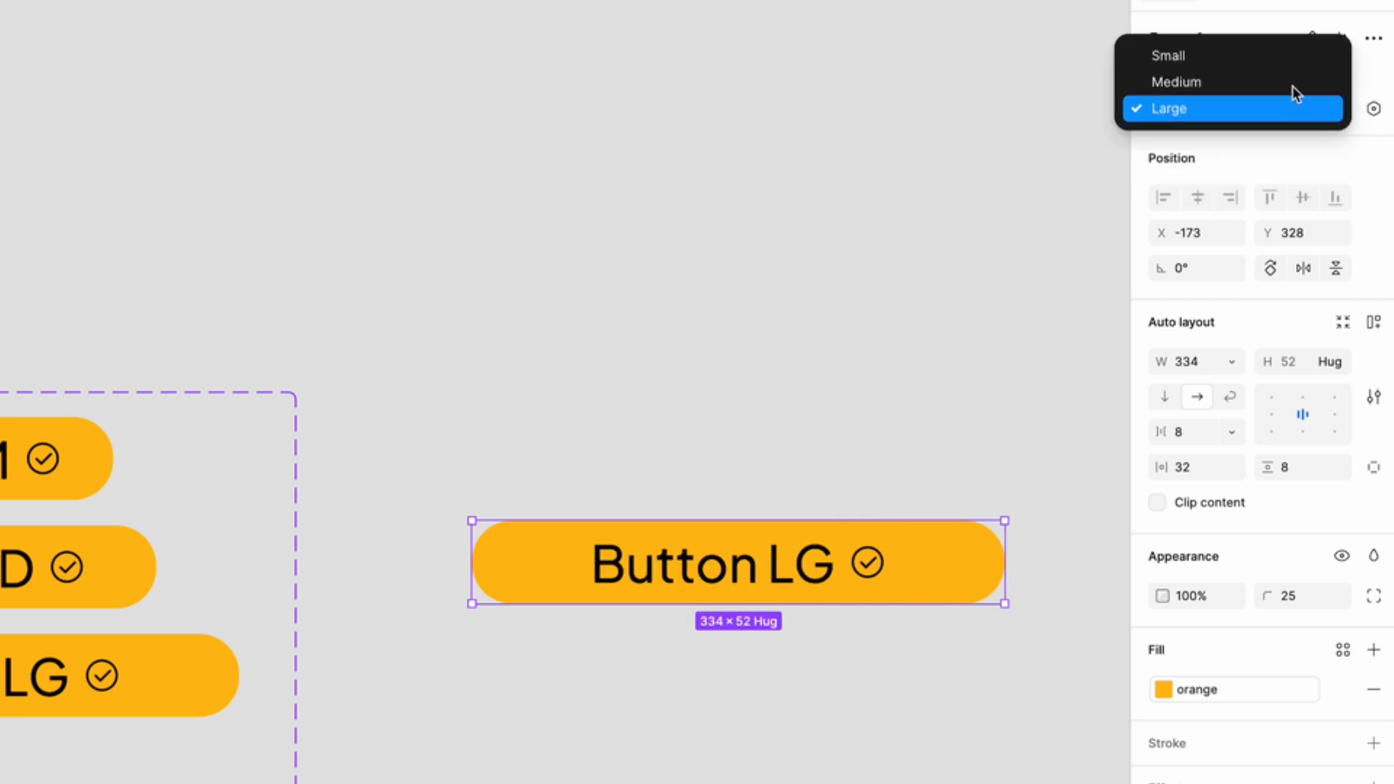
click(1291, 83)
click(1302, 110)
click(1292, 82)
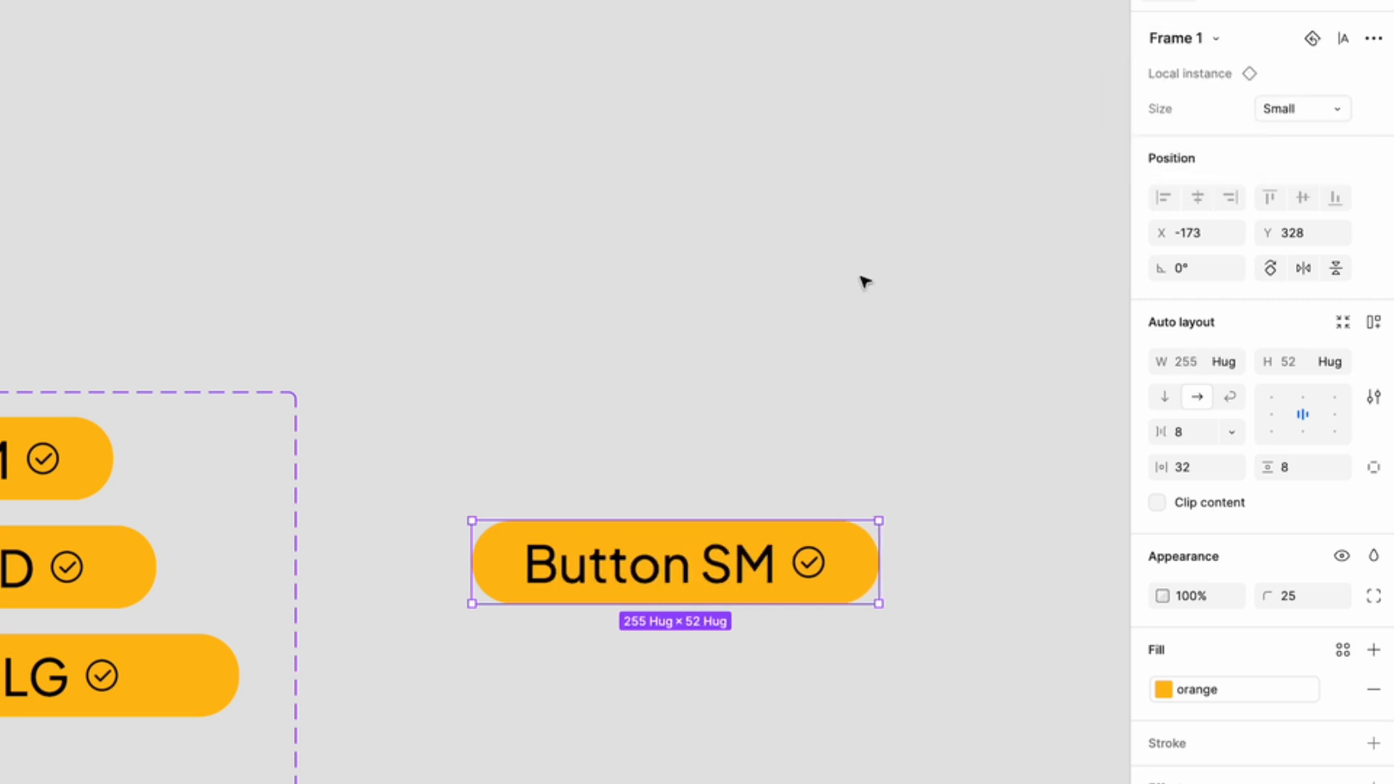
click(866, 305)
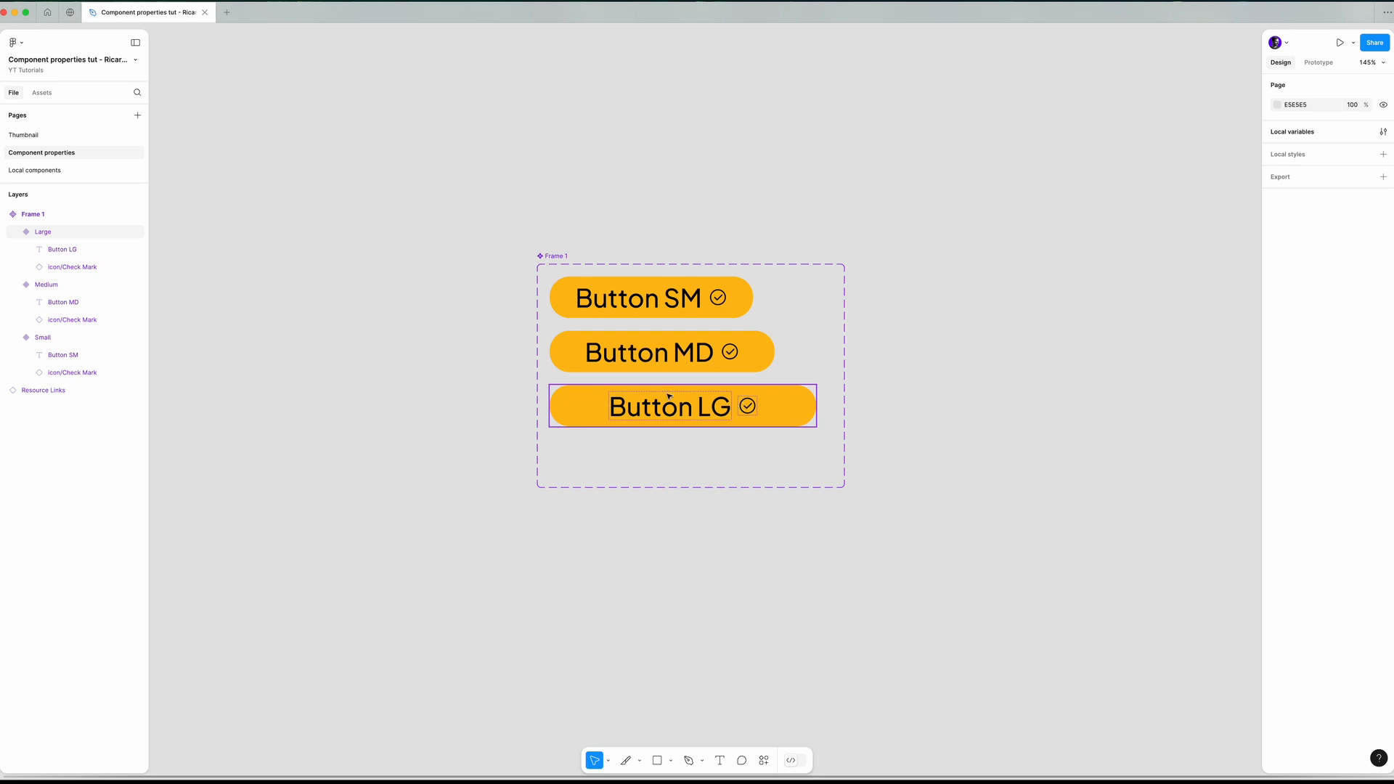
click(35, 170)
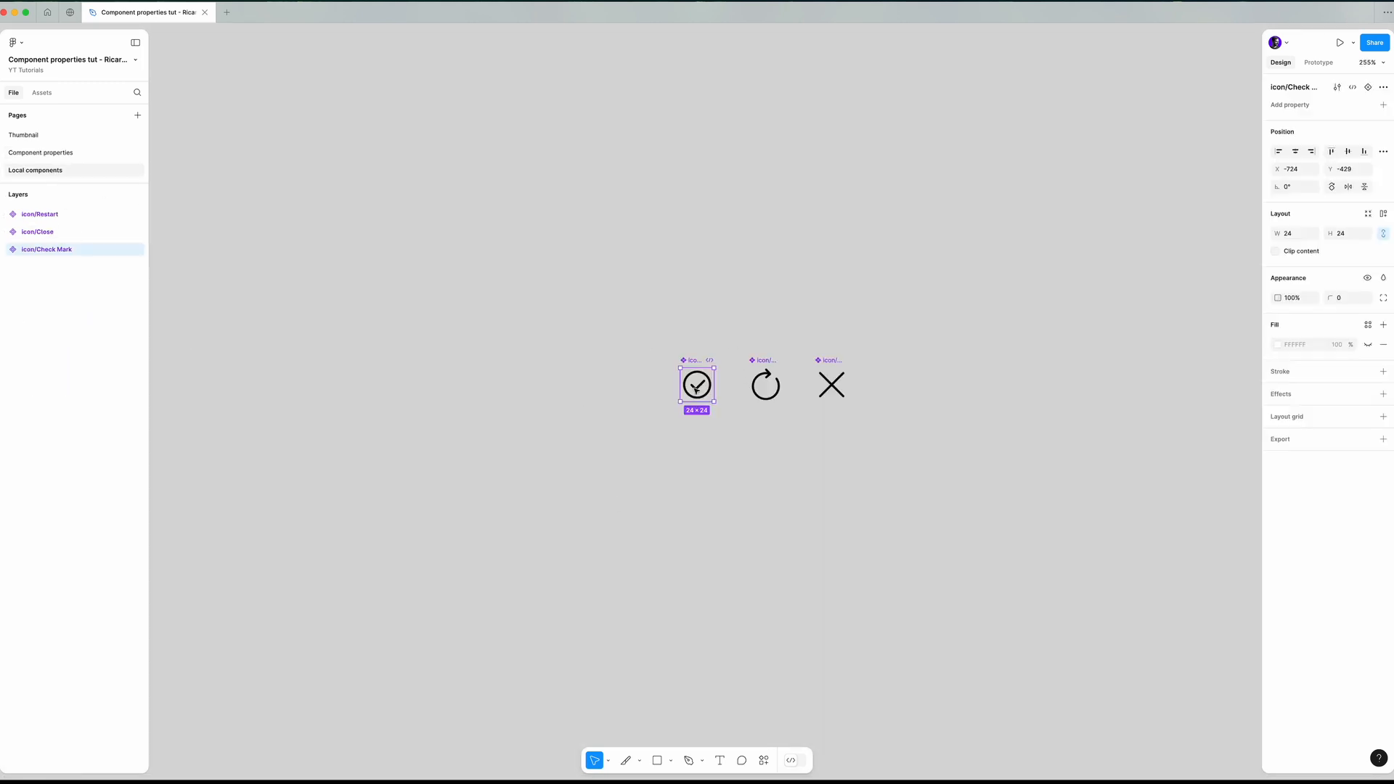
click(848, 499)
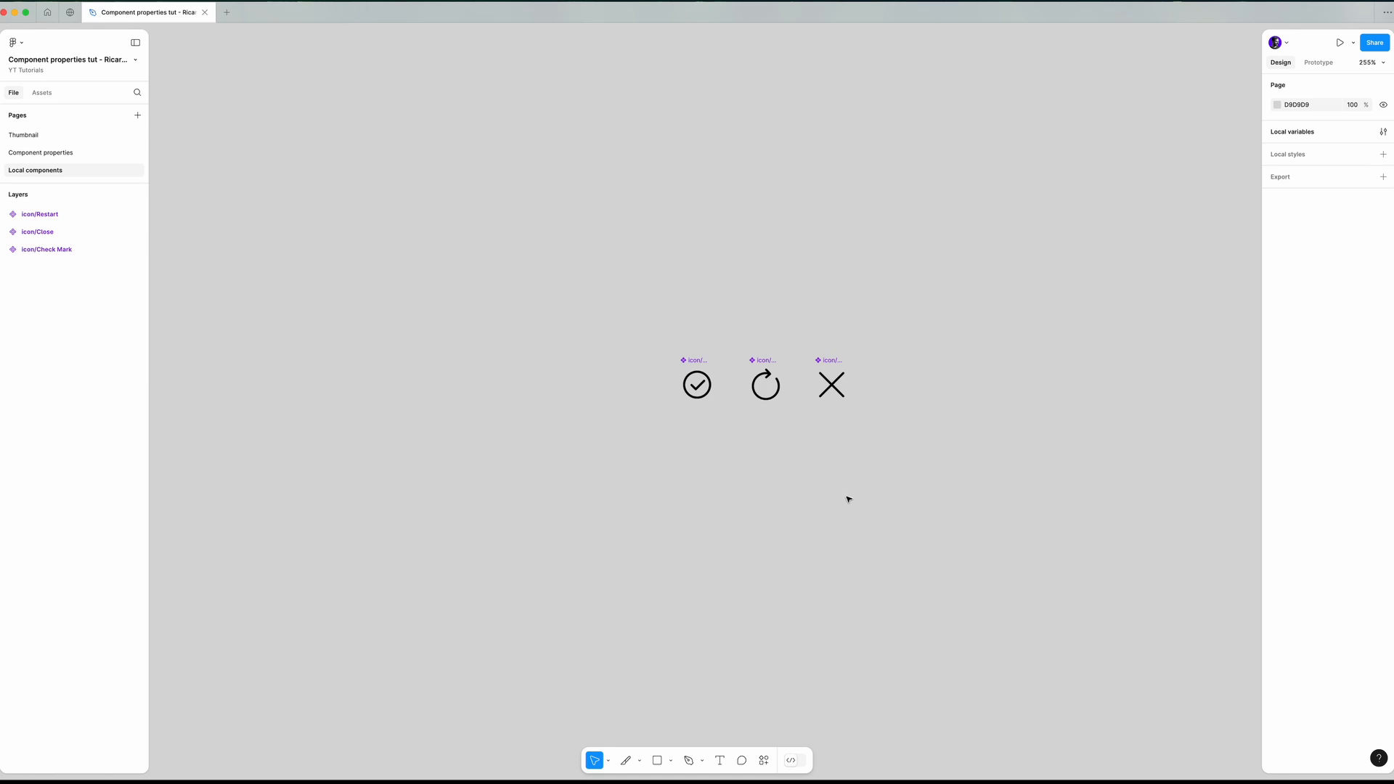
click(40, 152)
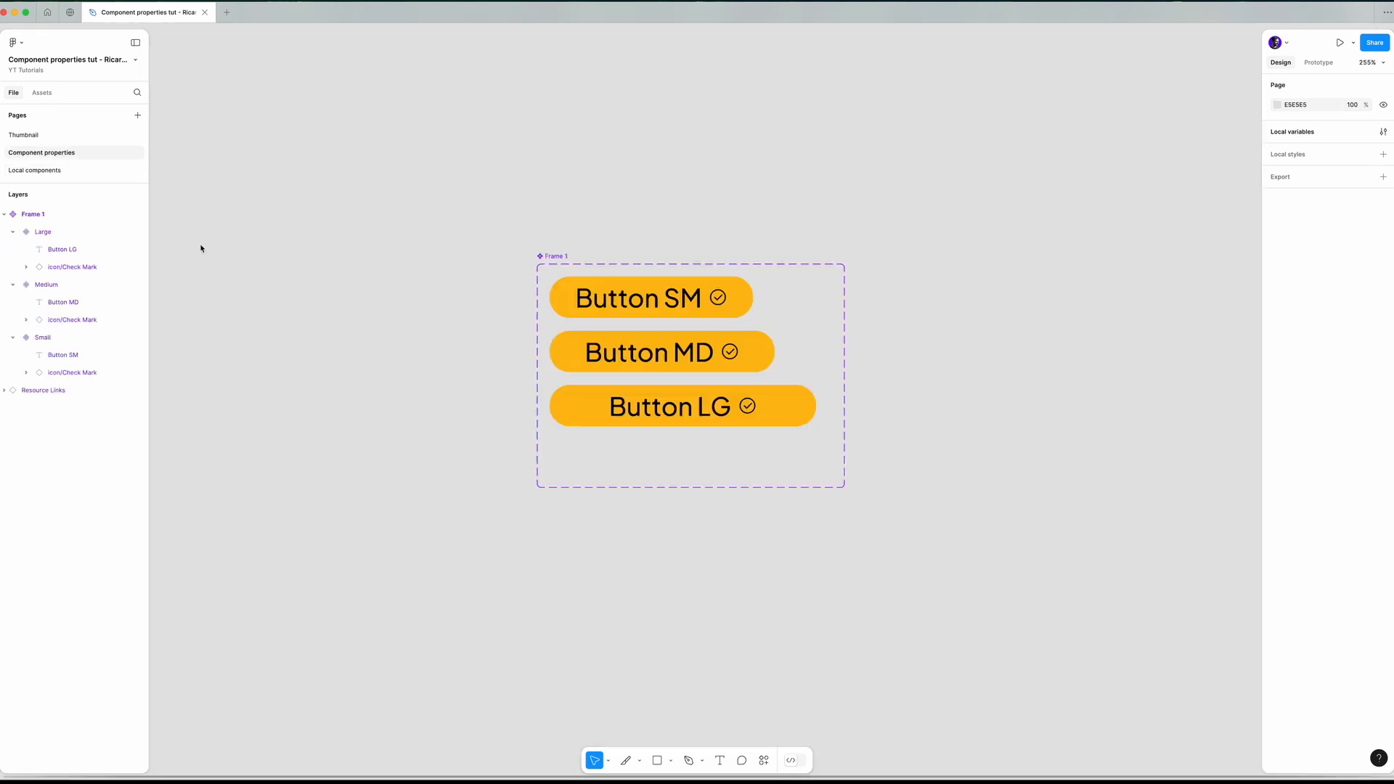
- Create an instance swap property named Icon on the Small check mark, default Check Mark
click(718, 301)
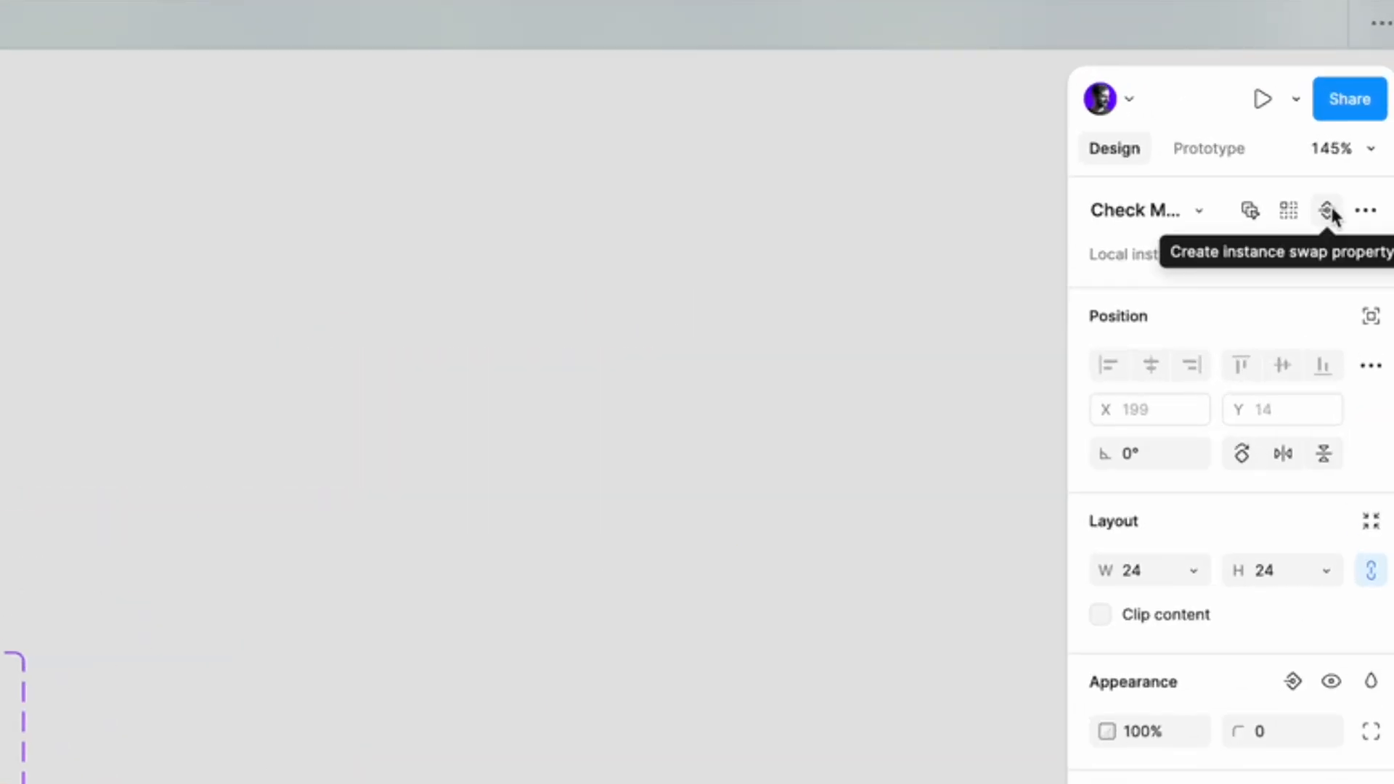
click(1330, 209)
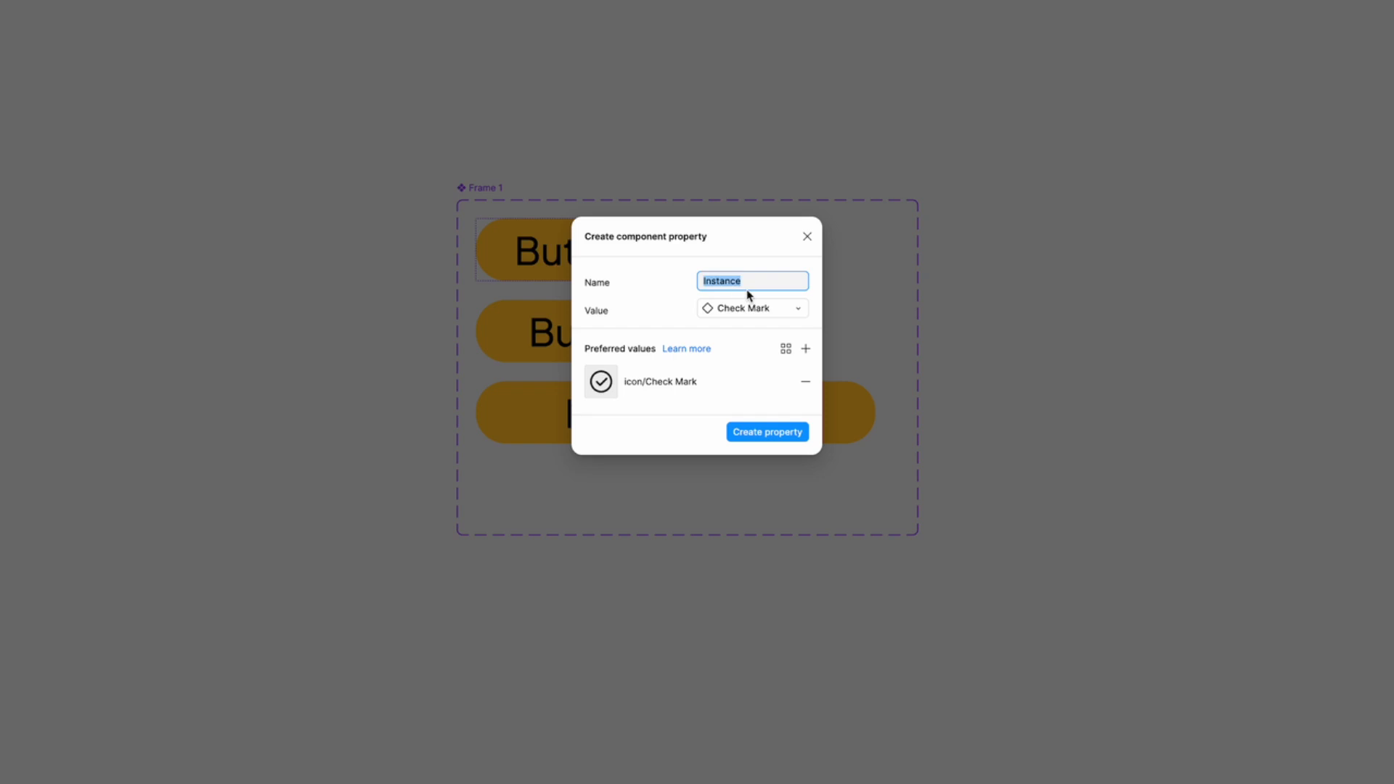
text(Icon)
click(746, 310)
click(749, 311)
click(791, 437)
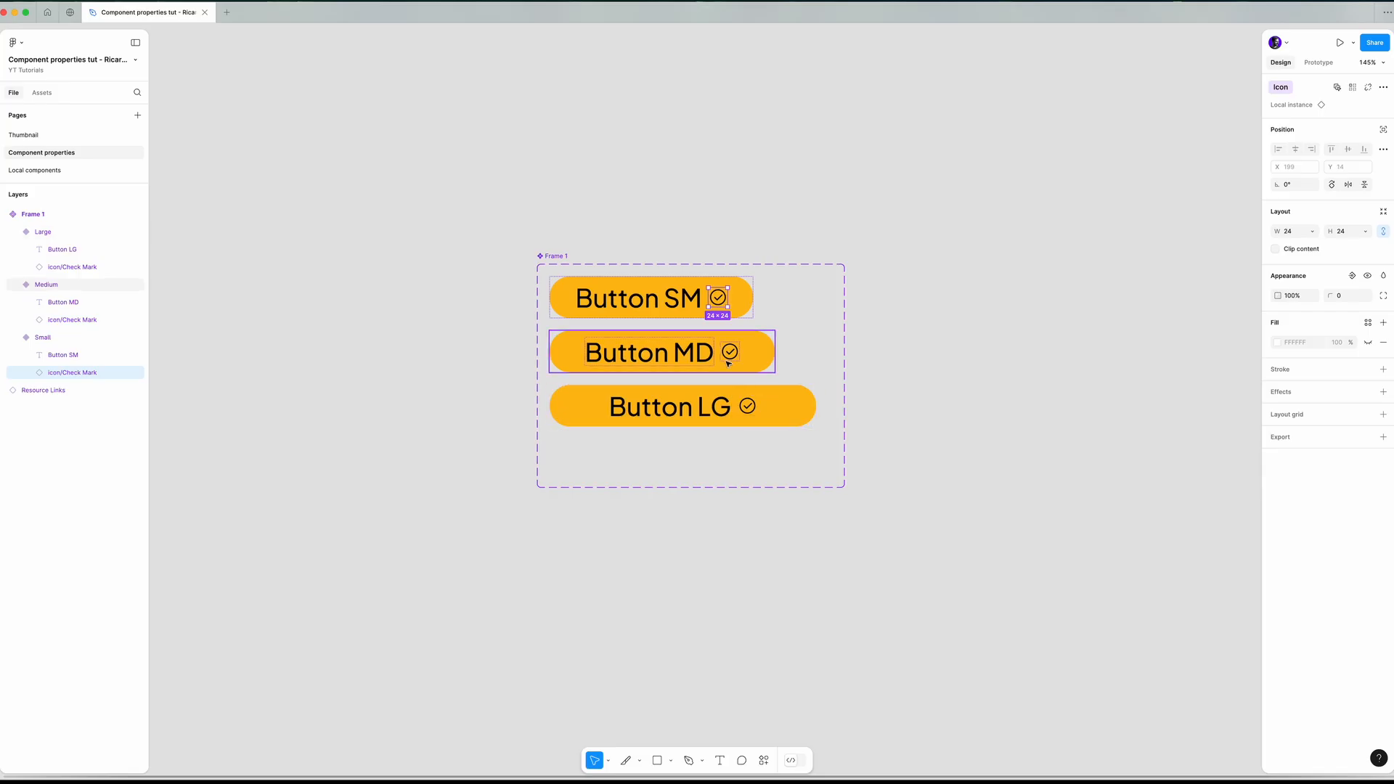
- Apply the existing Icon swap property to the Medium button's check mark icon
click(729, 352)
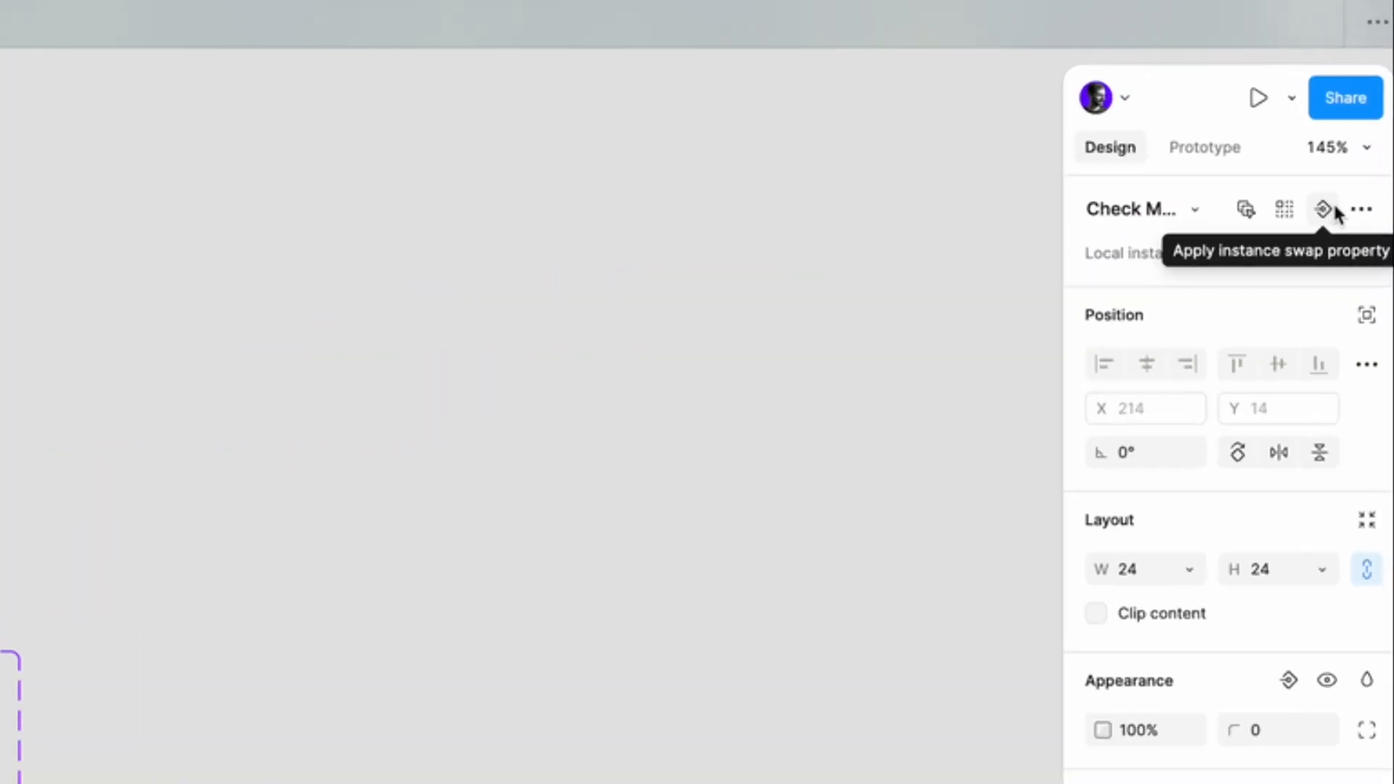
click(1325, 212)
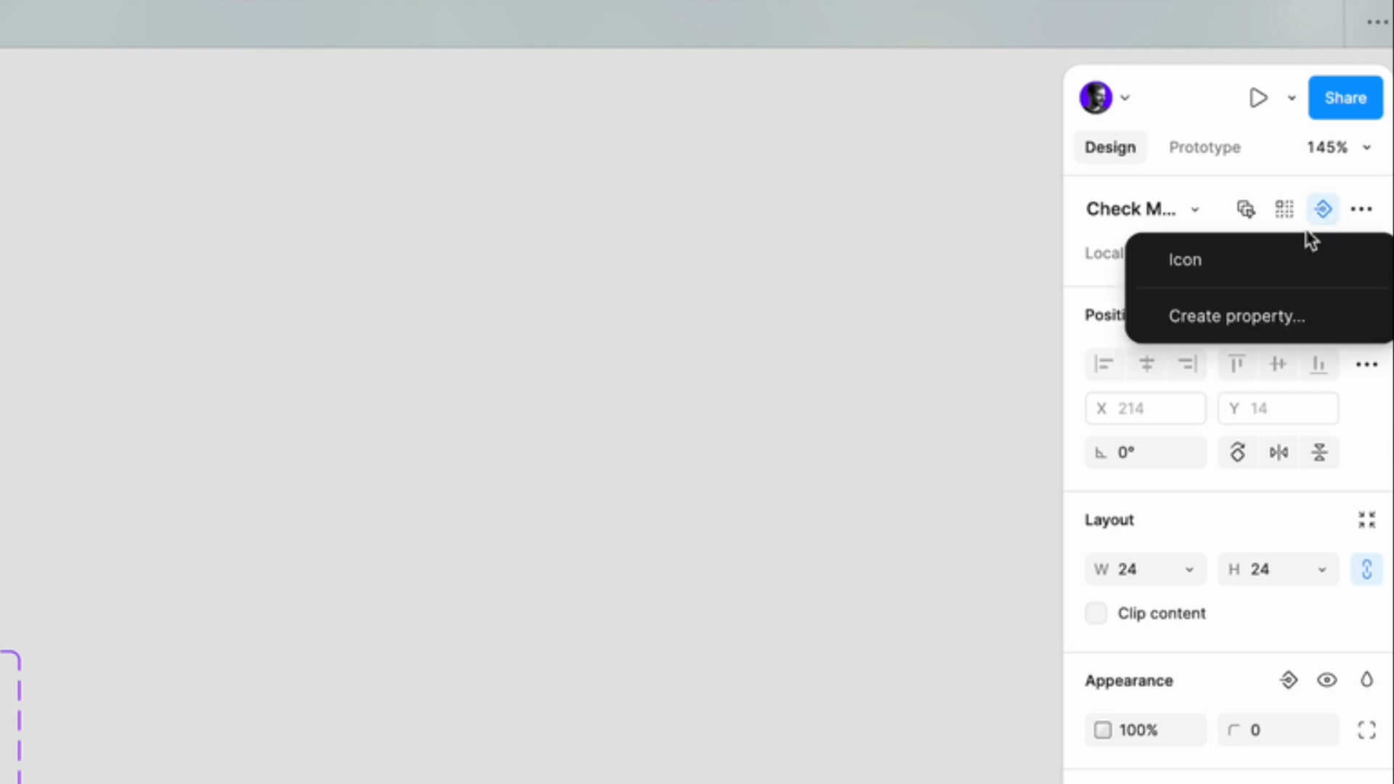
click(1210, 263)
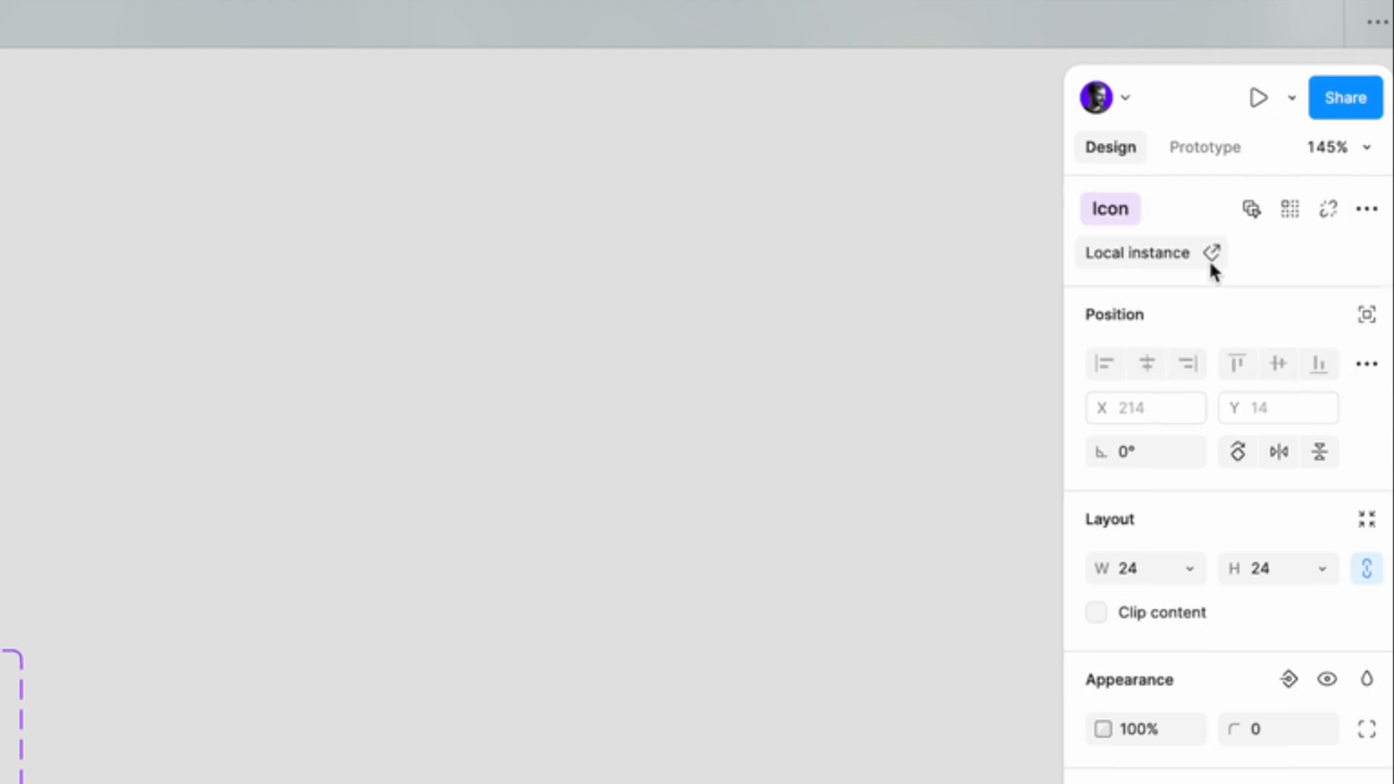
click(747, 228)
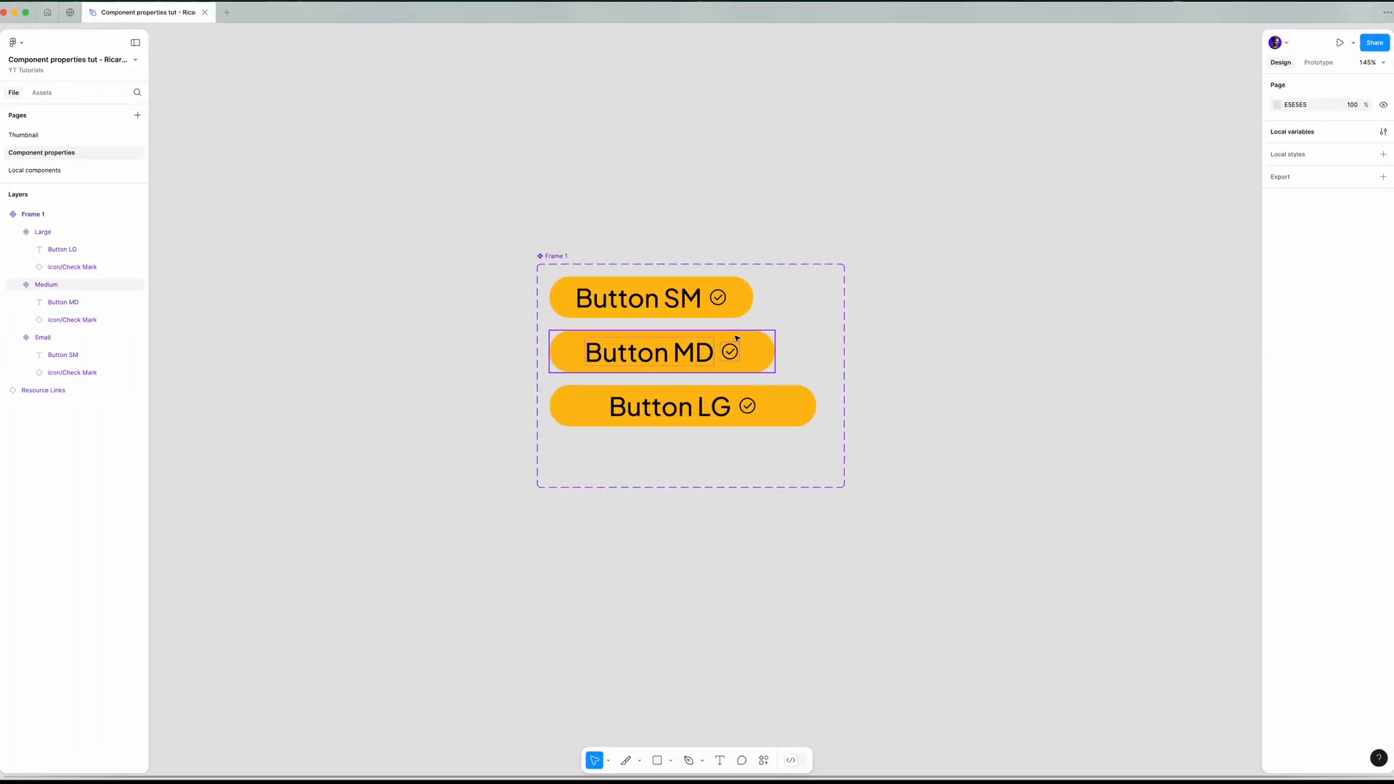
click(665, 299)
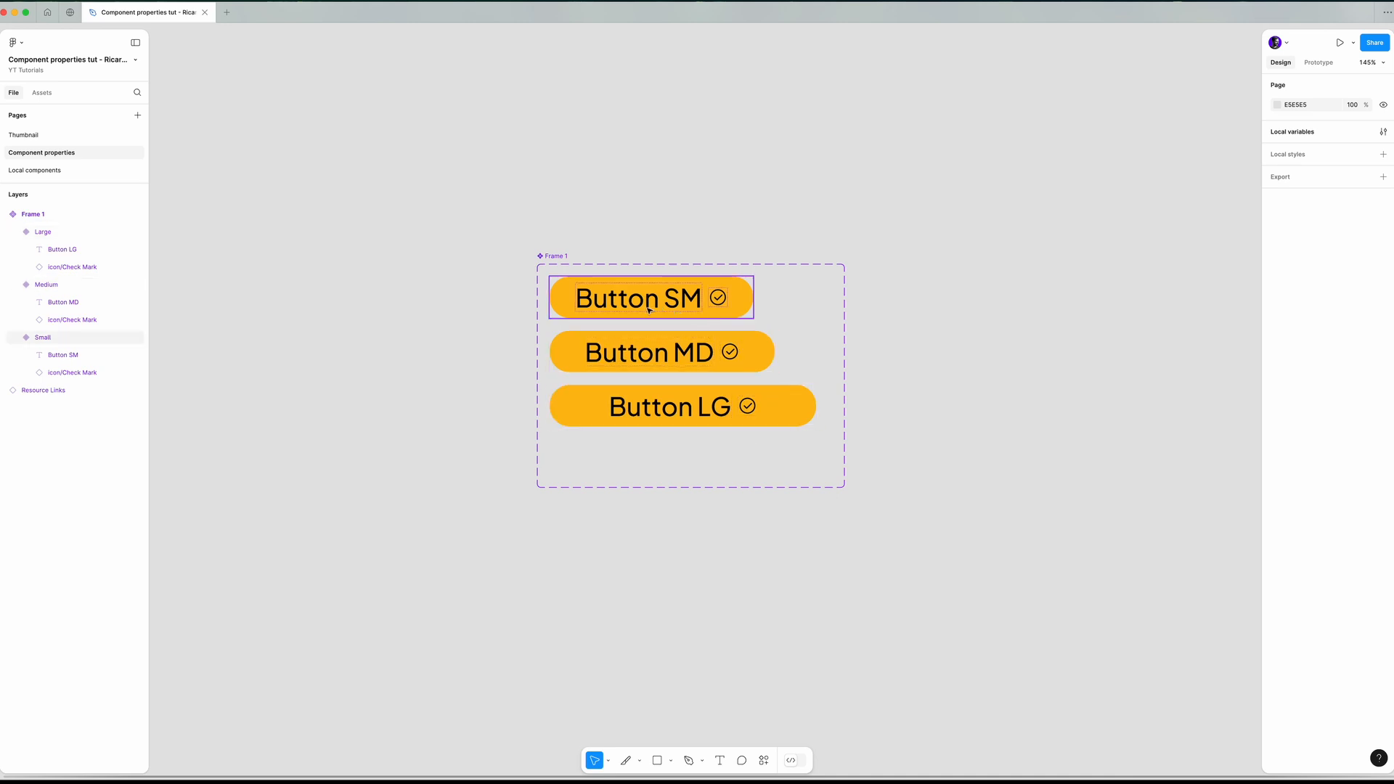
- Drag out a Small button instance and swap its icon to Close, then Restart
drag(724, 306, 1011, 309)
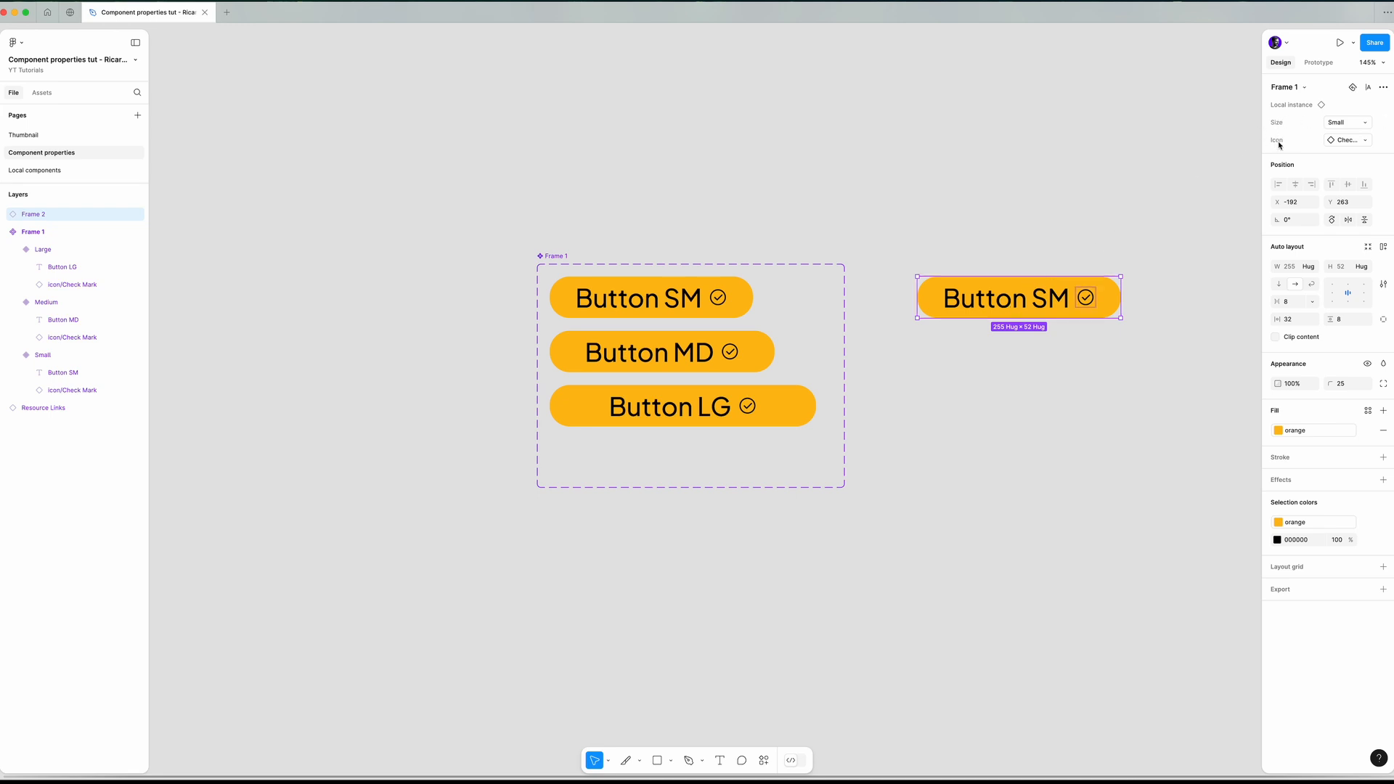
click(1355, 144)
click(1296, 220)
click(1355, 144)
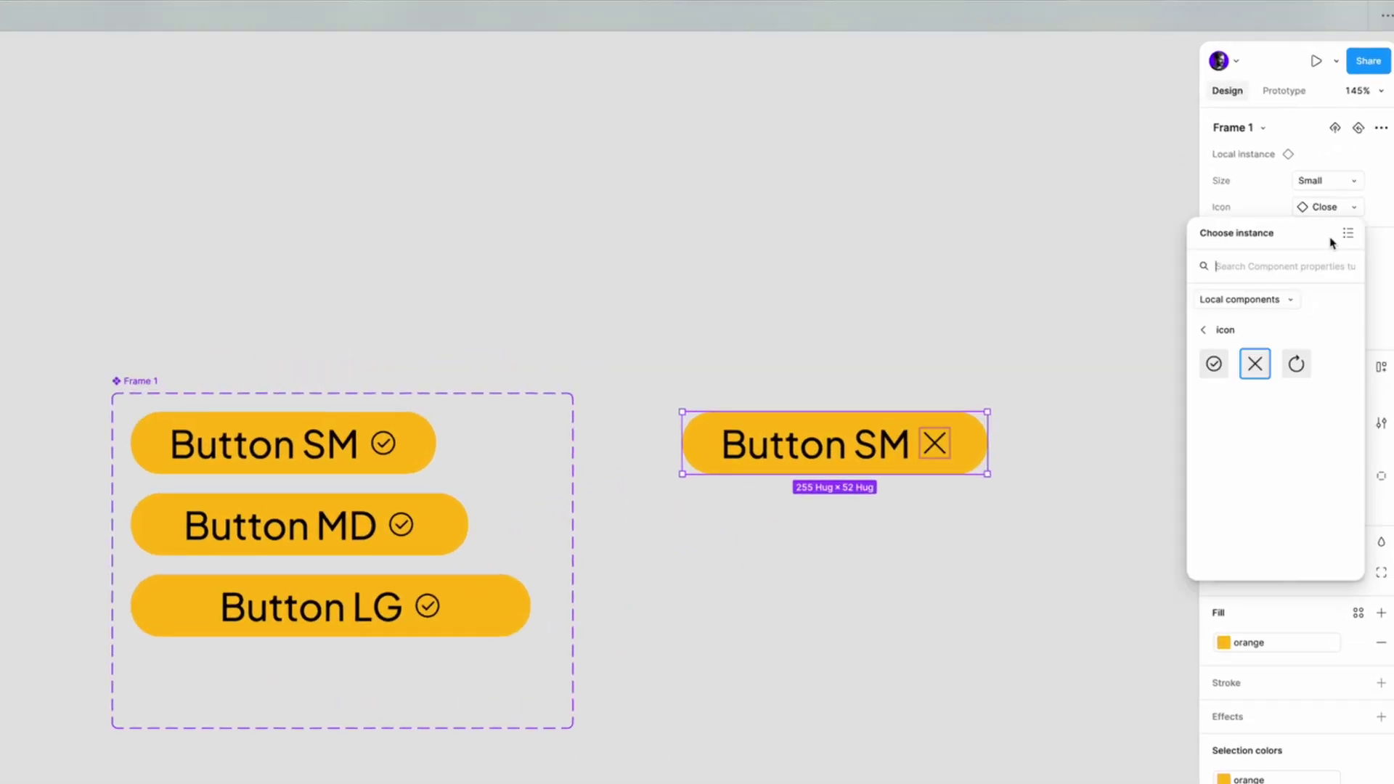
click(1296, 365)
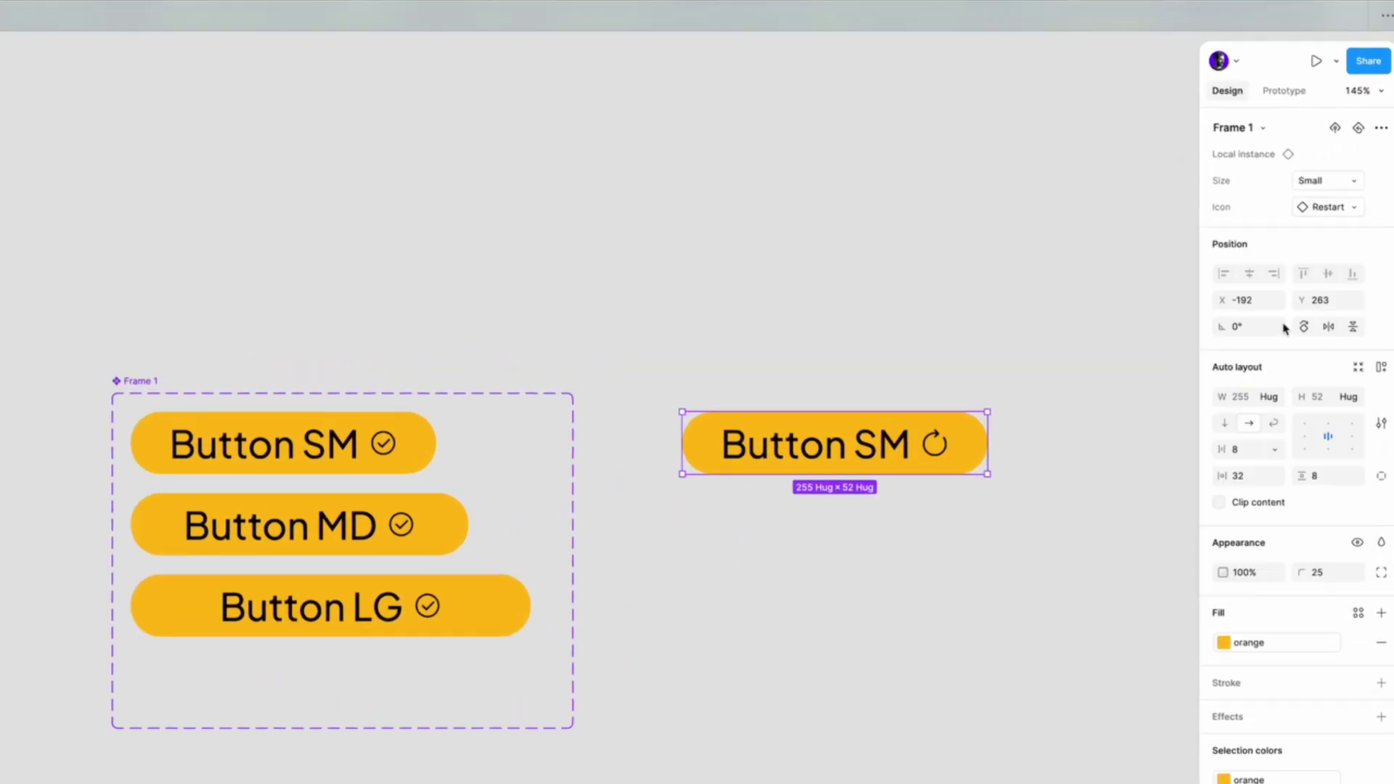
- Switch the test instance's Size to Medium and then Large
click(1312, 181)
click(1282, 199)
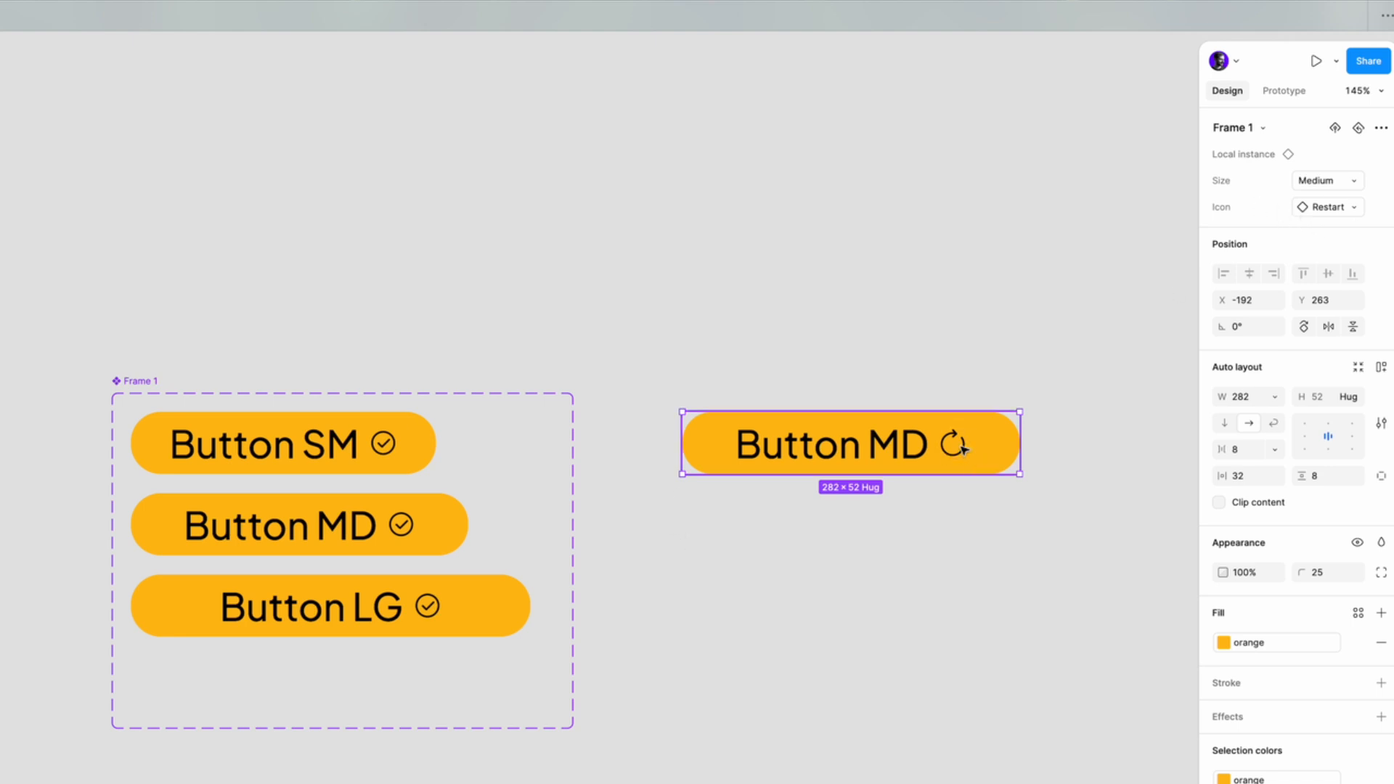
click(1324, 181)
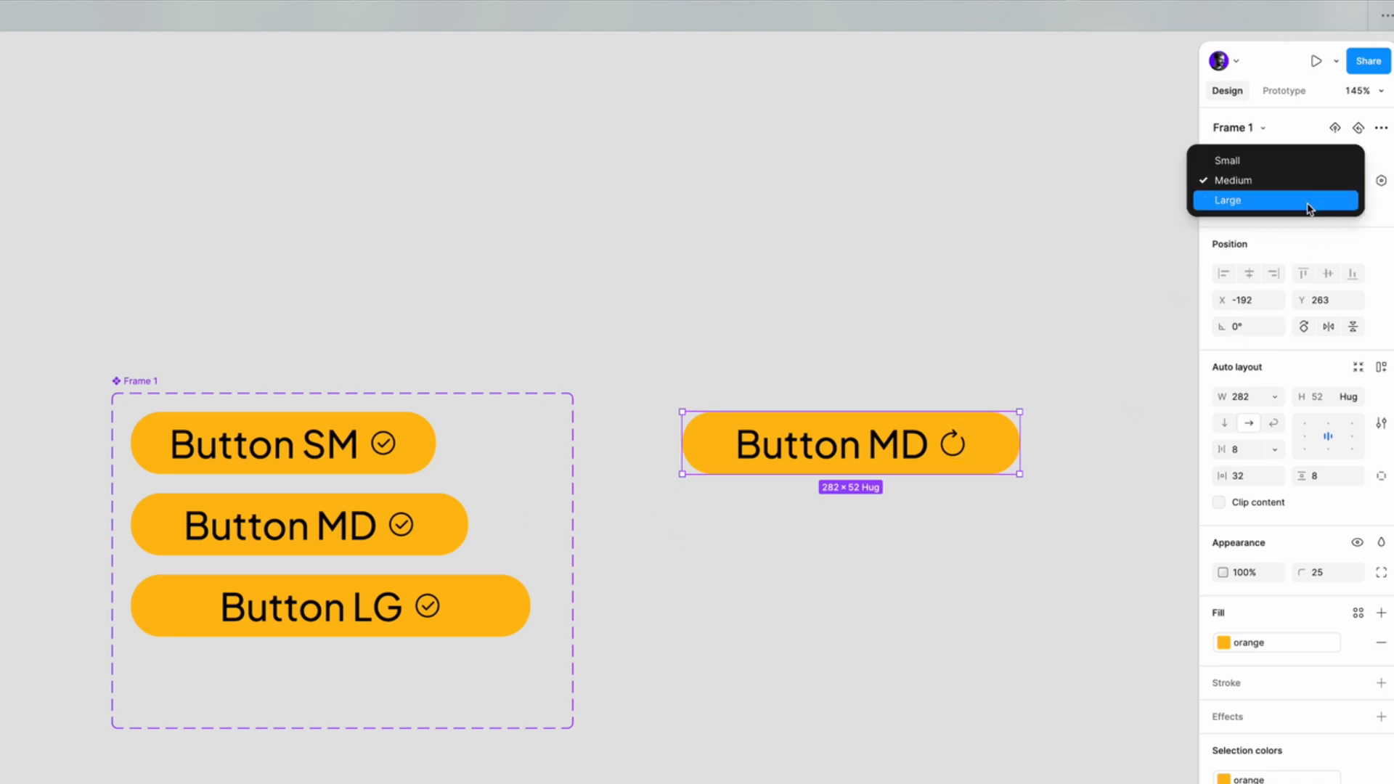
click(1309, 203)
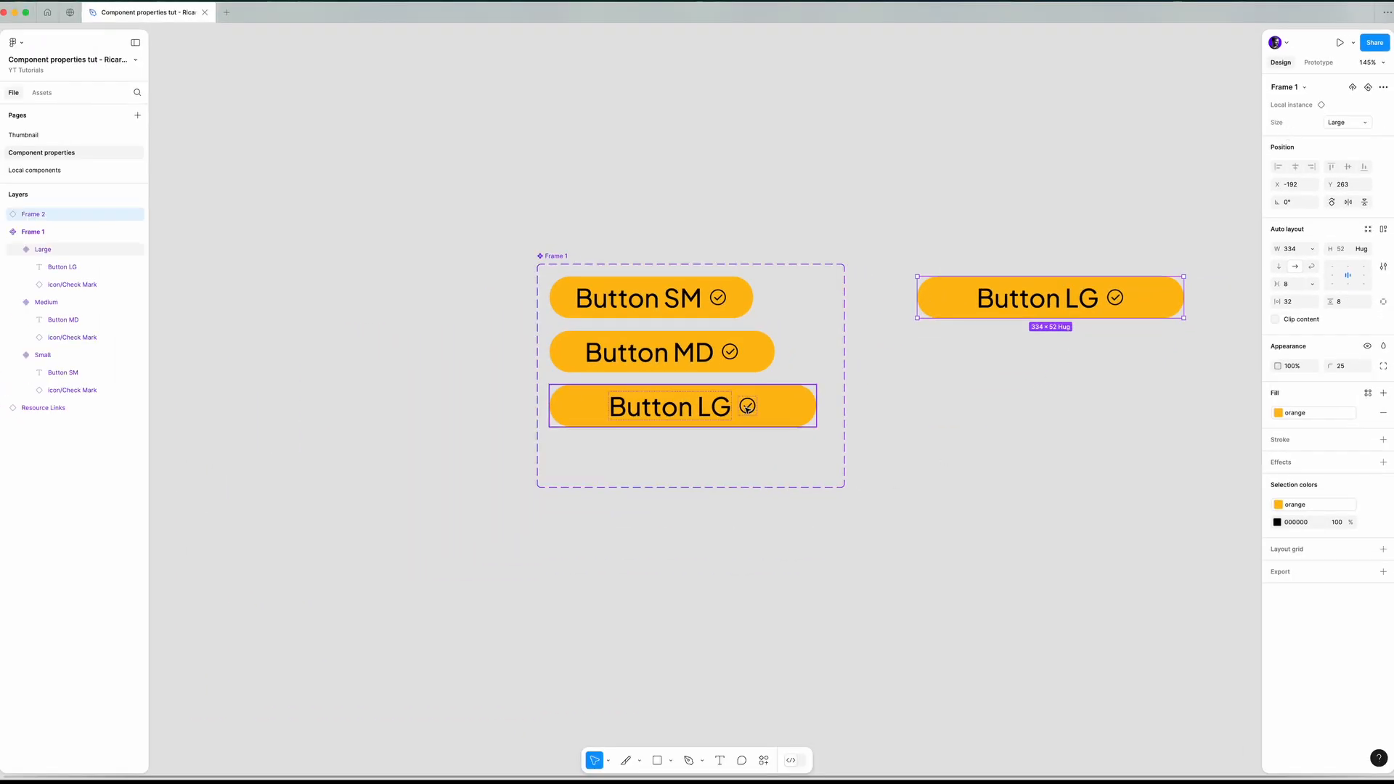
- Link the Large variant's check mark icon to the Icon swap property
click(747, 406)
double_click(750, 407)
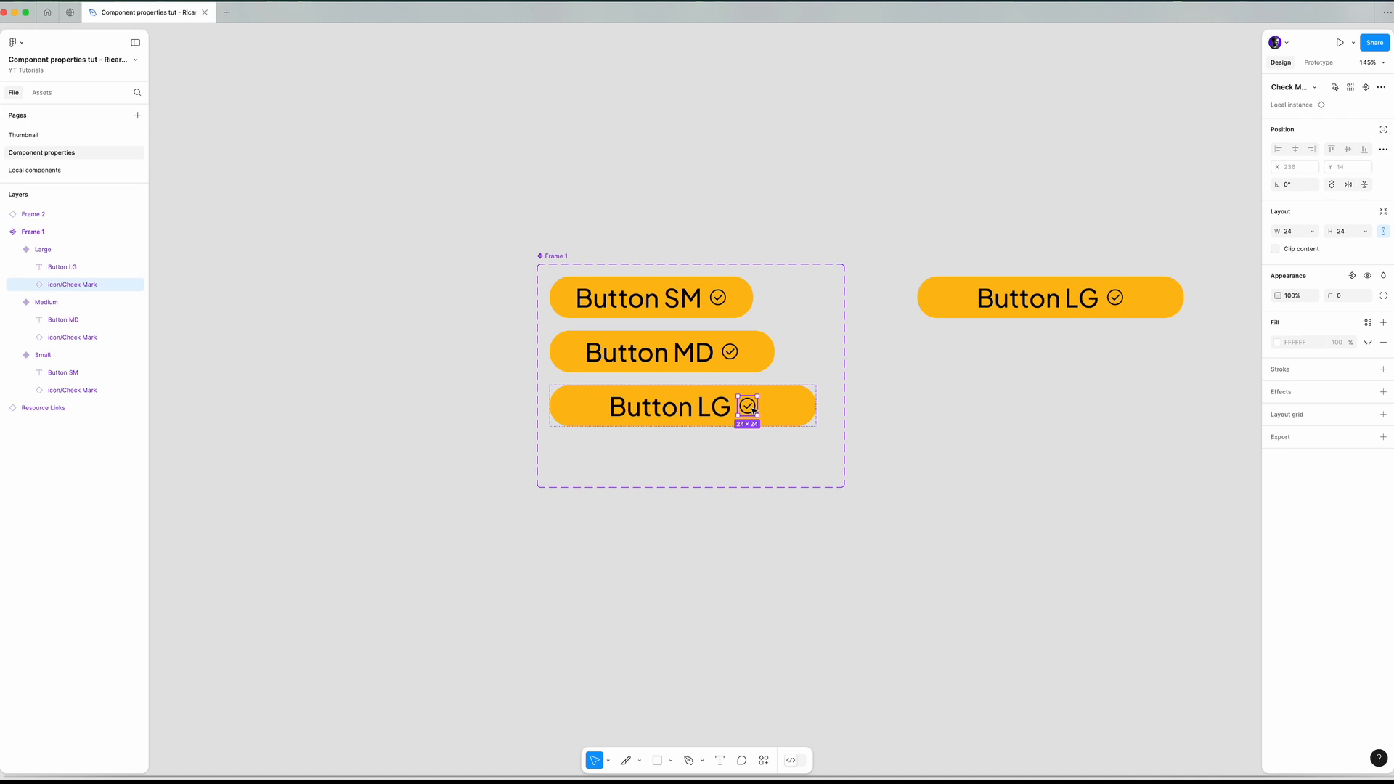
click(1367, 89)
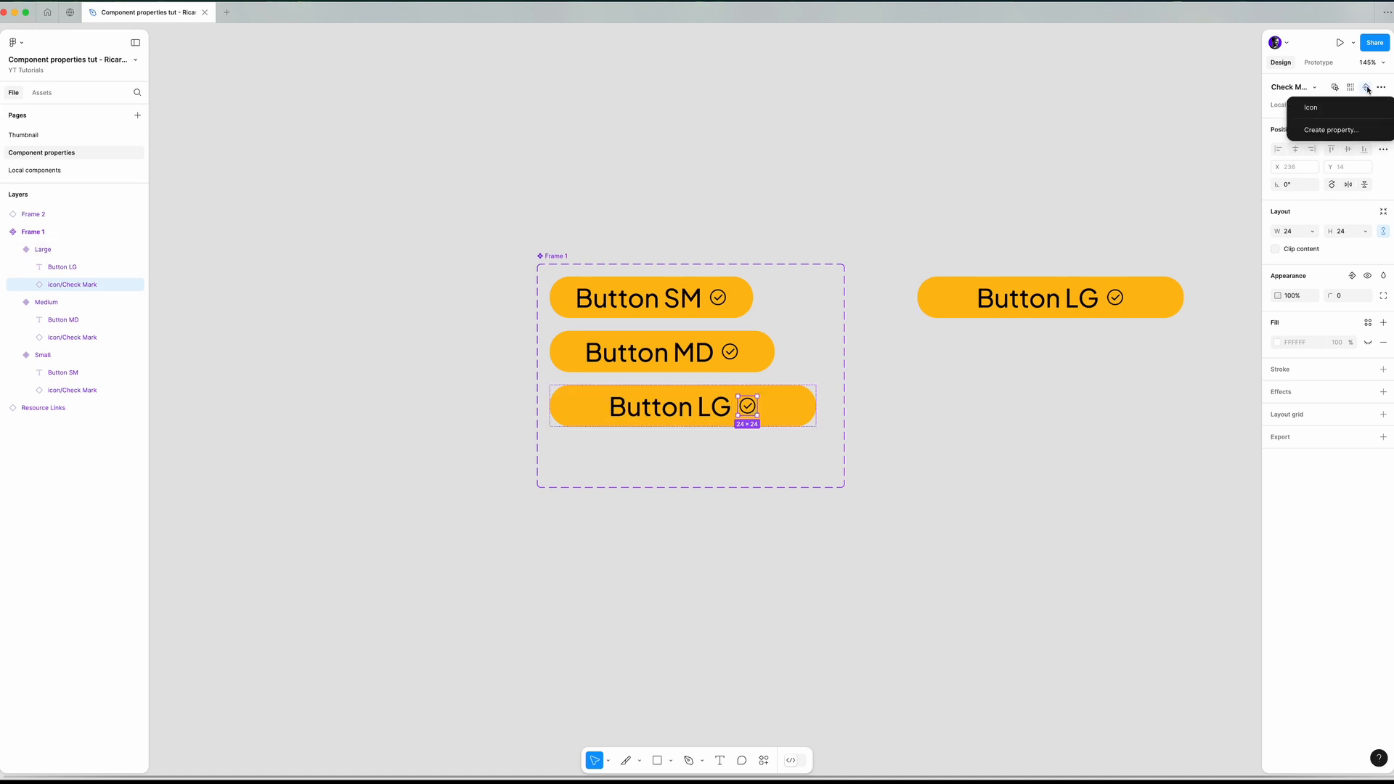
click(1327, 110)
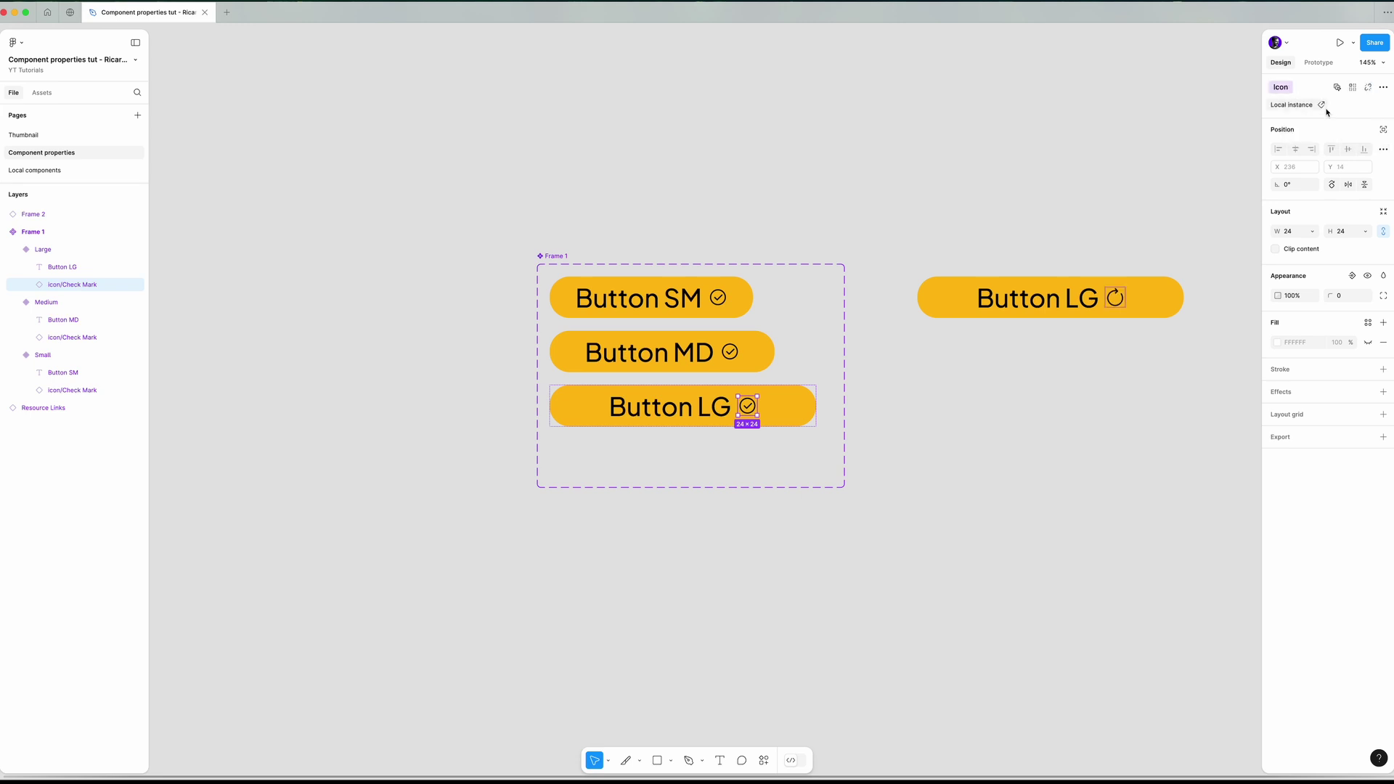
click(907, 480)
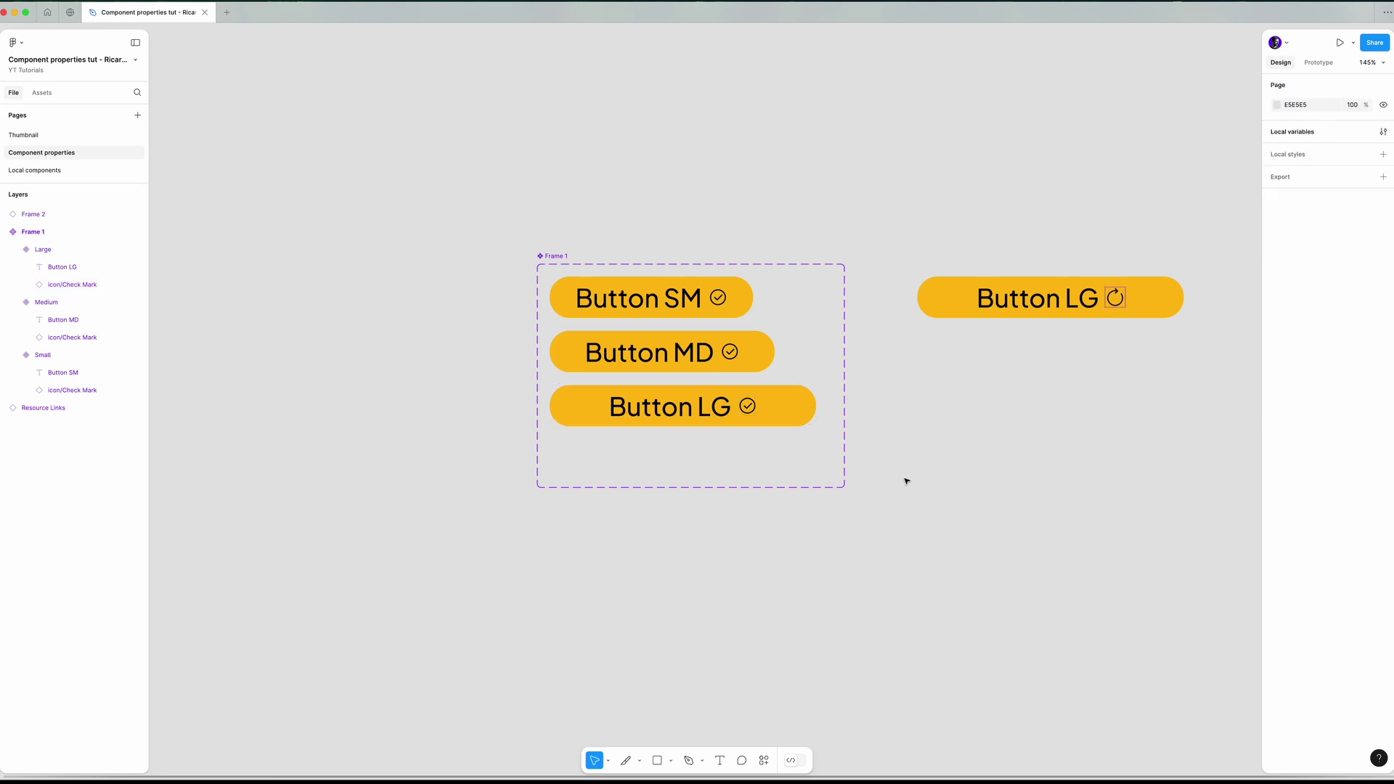
- Test the instance: icon Close then Restart, size Medium then Small
click(1158, 308)
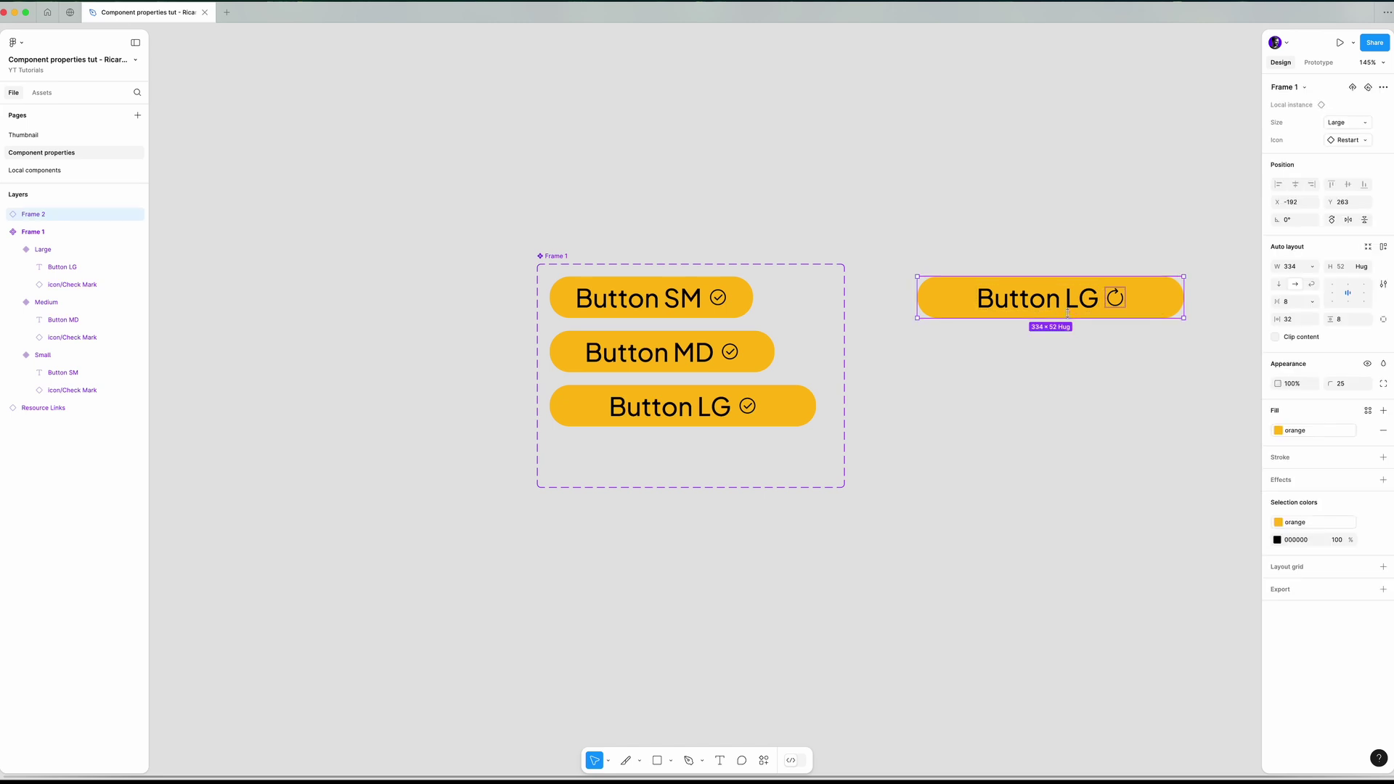
click(1348, 140)
click(1301, 254)
click(1346, 139)
click(1326, 244)
click(1337, 122)
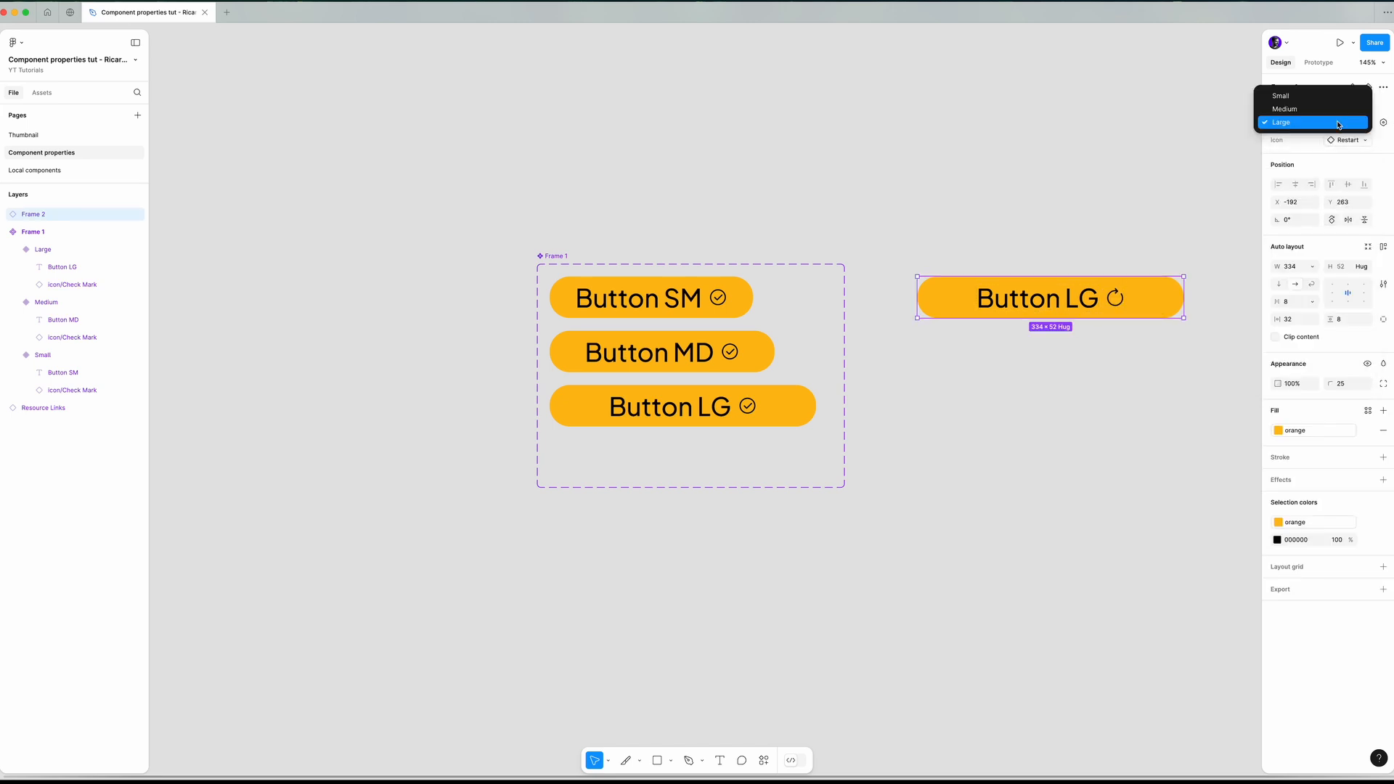
click(1342, 128)
click(1341, 122)
- Delete the test button instance from the canvas
click(1132, 173)
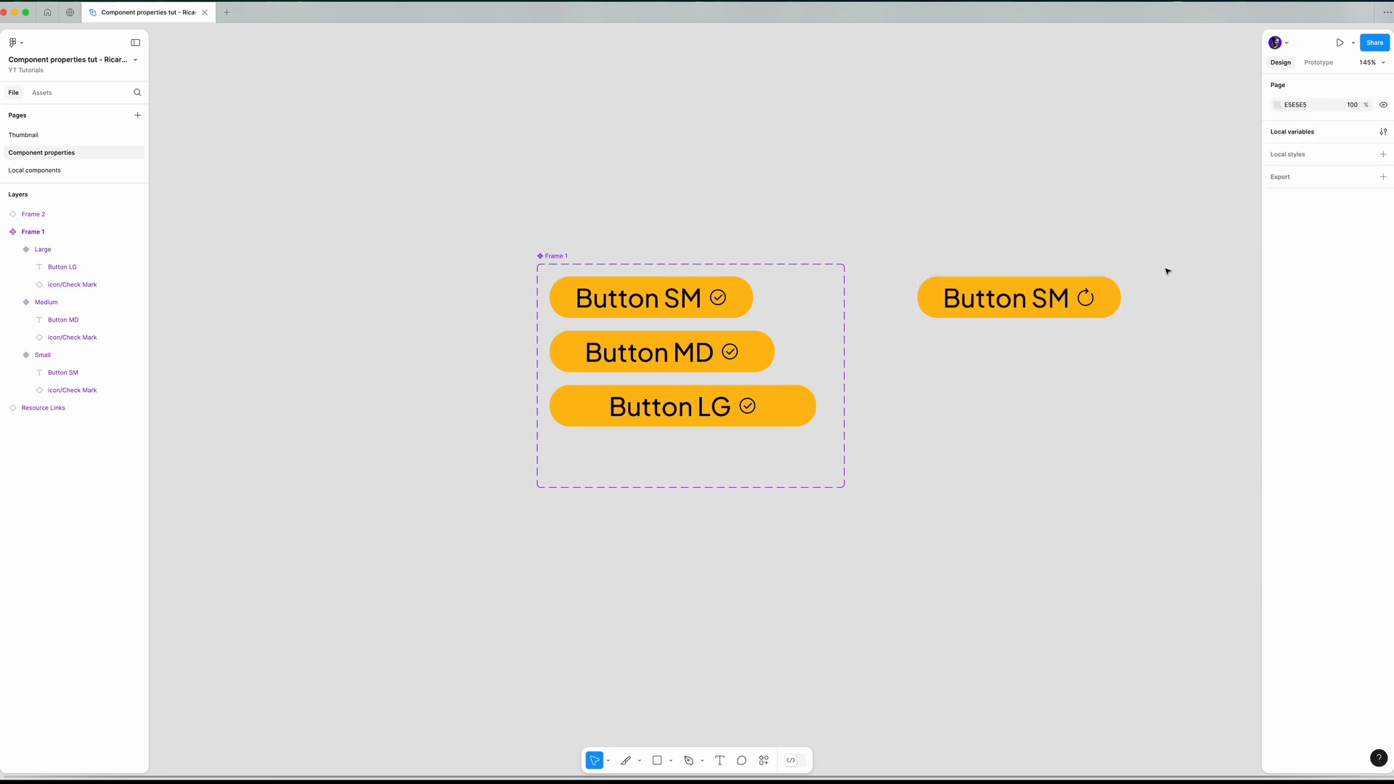
click(1017, 296)
key(BackSpace)
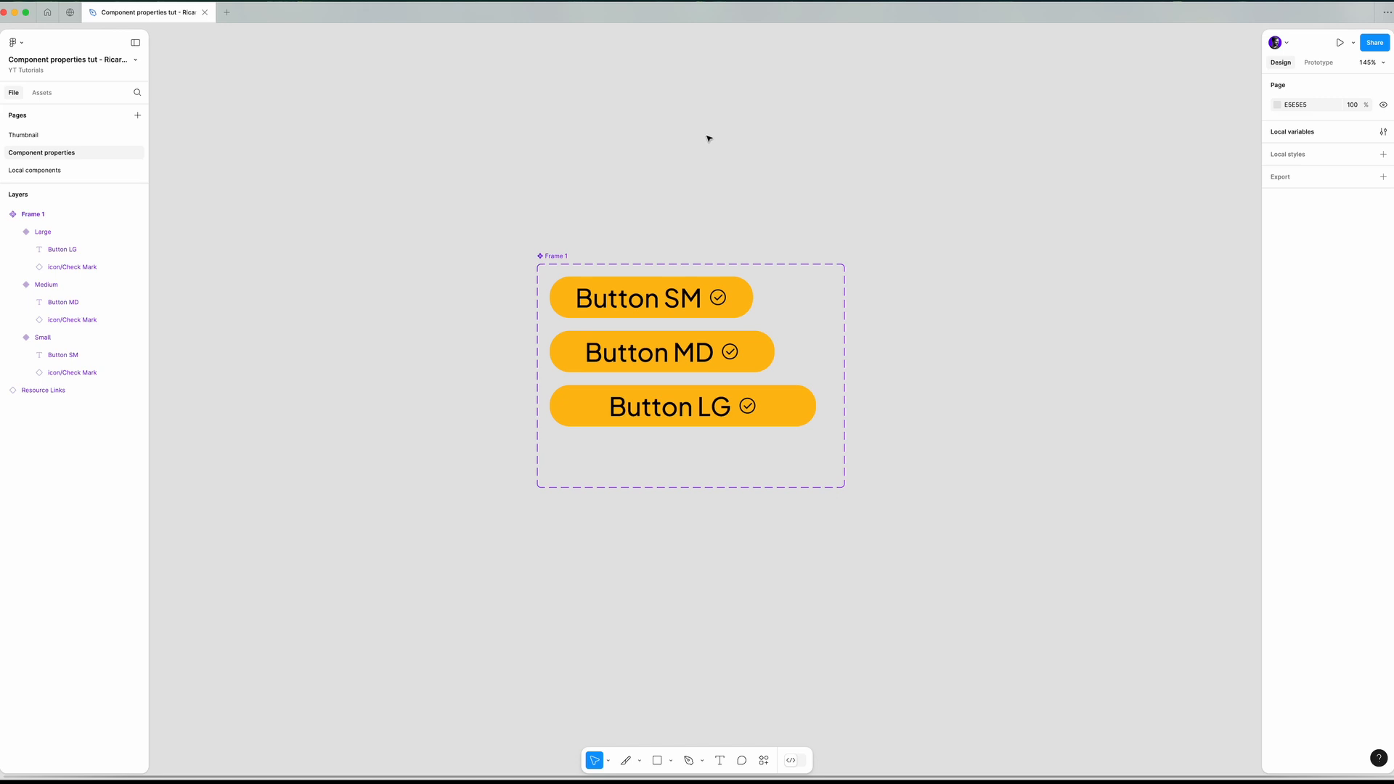
- Create a text property Button label from the Small button's text, value Subscribe
click(691, 302)
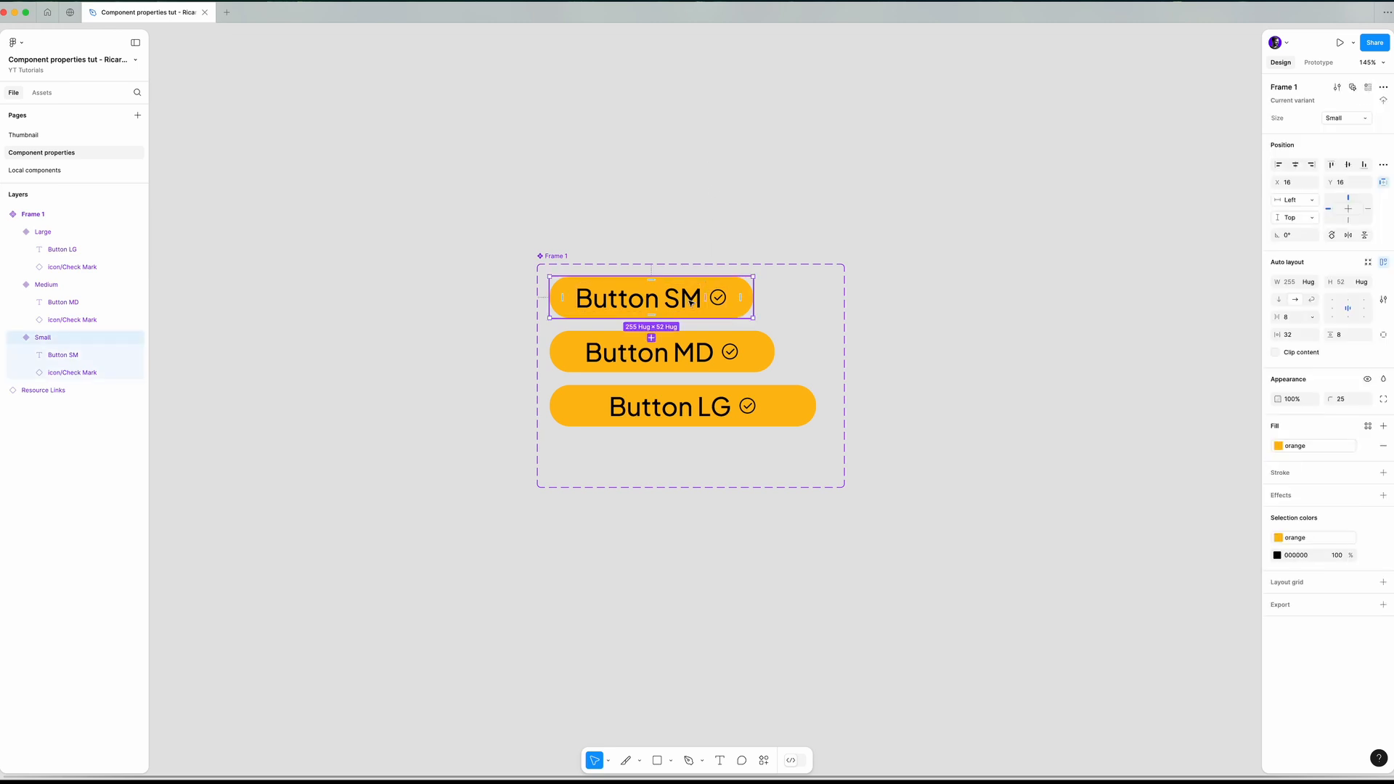
double_click(691, 301)
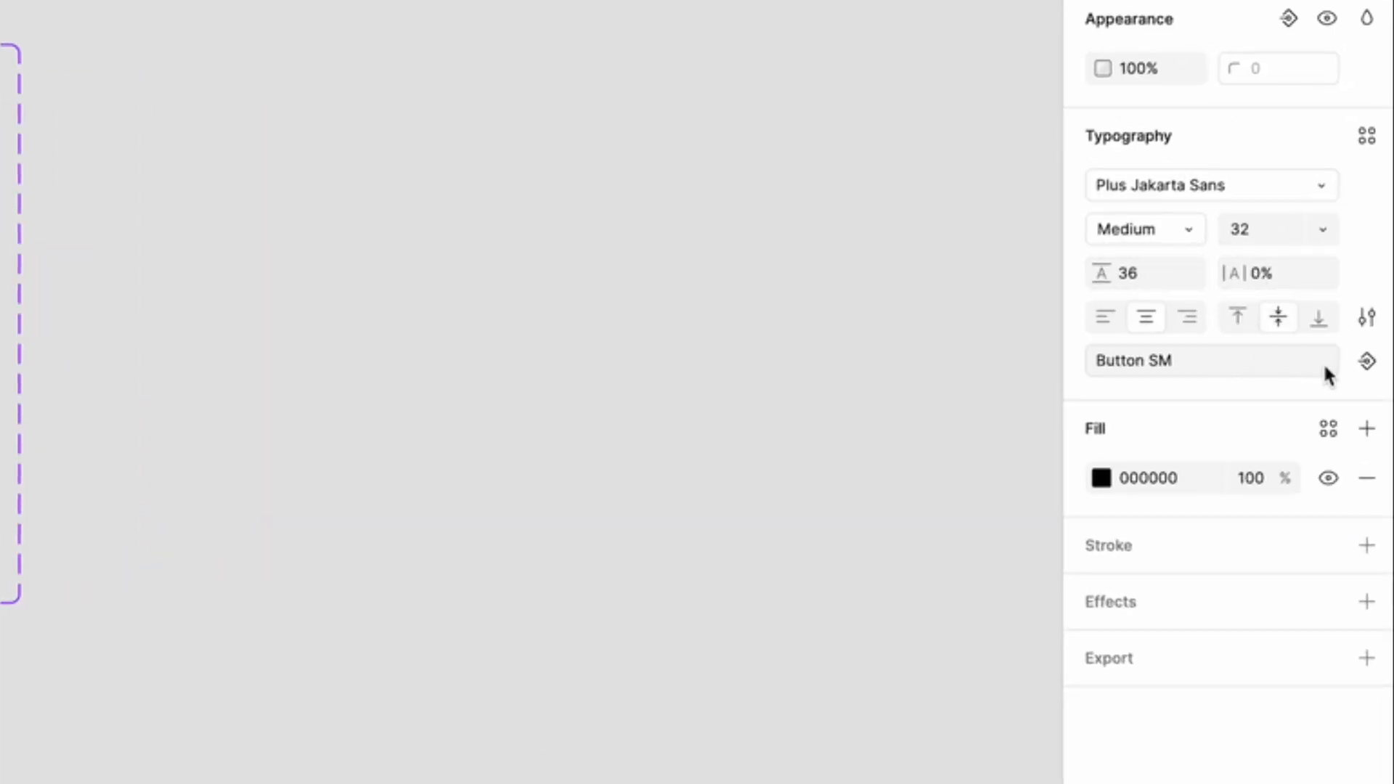
click(1367, 361)
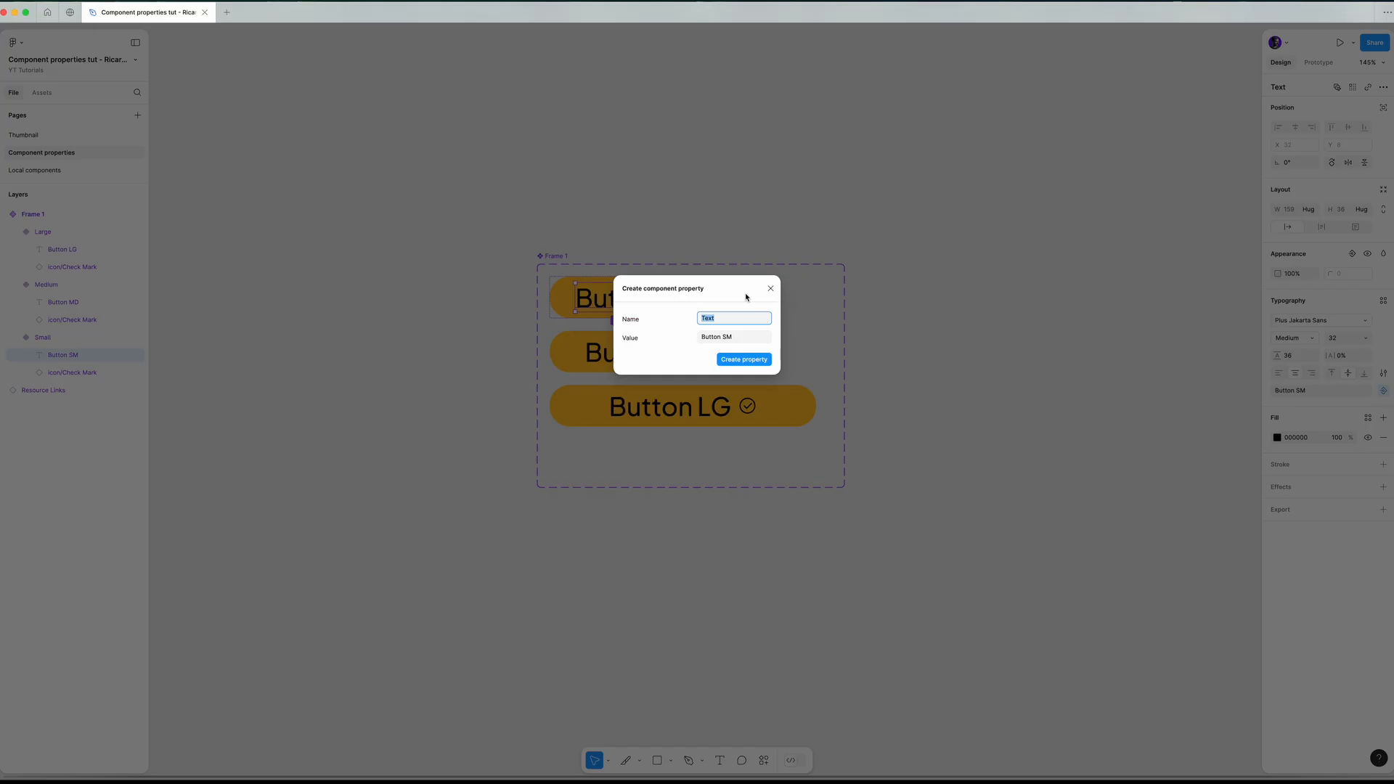
key(BackSpace)
text(Button label)
click(756, 337)
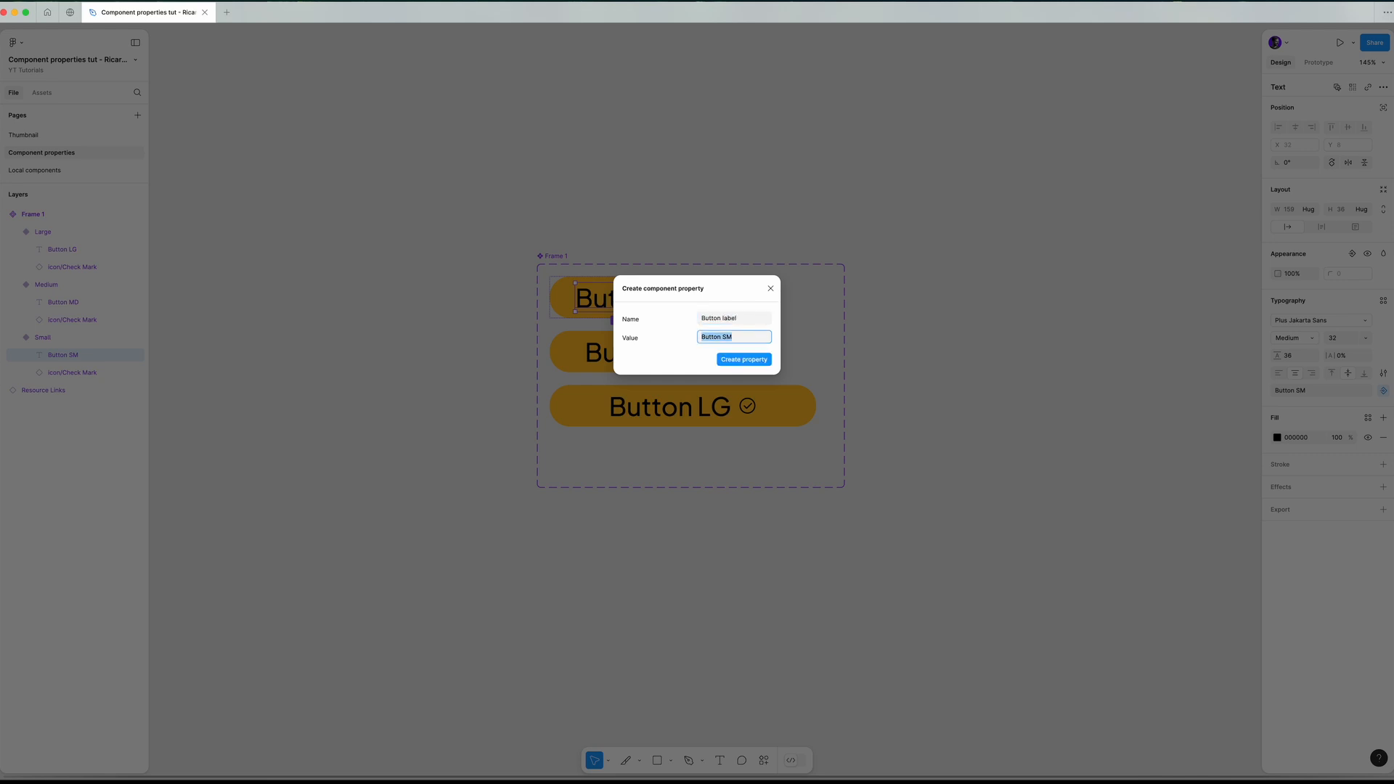
text(Subscribe)
- Confirm the Button label property and link the Medium button's text to it
click(764, 363)
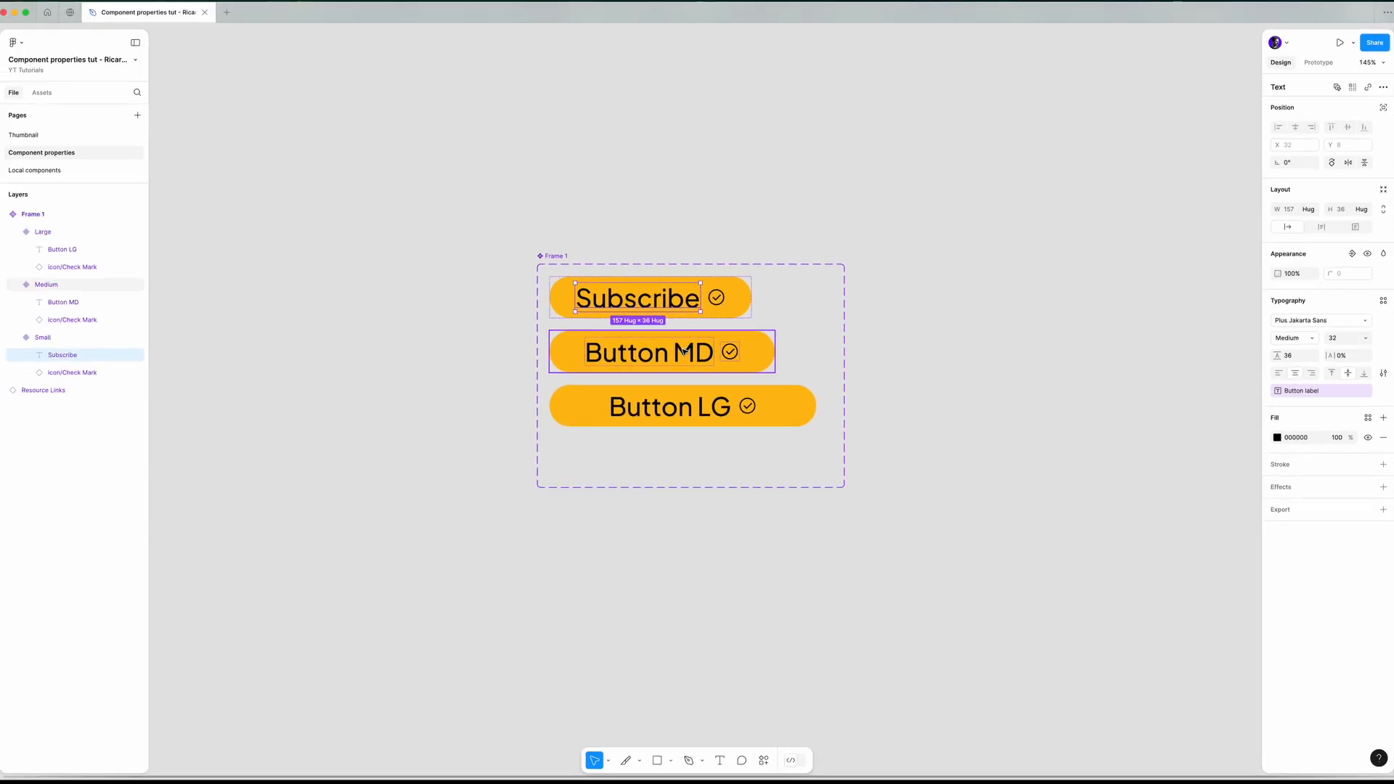
click(682, 352)
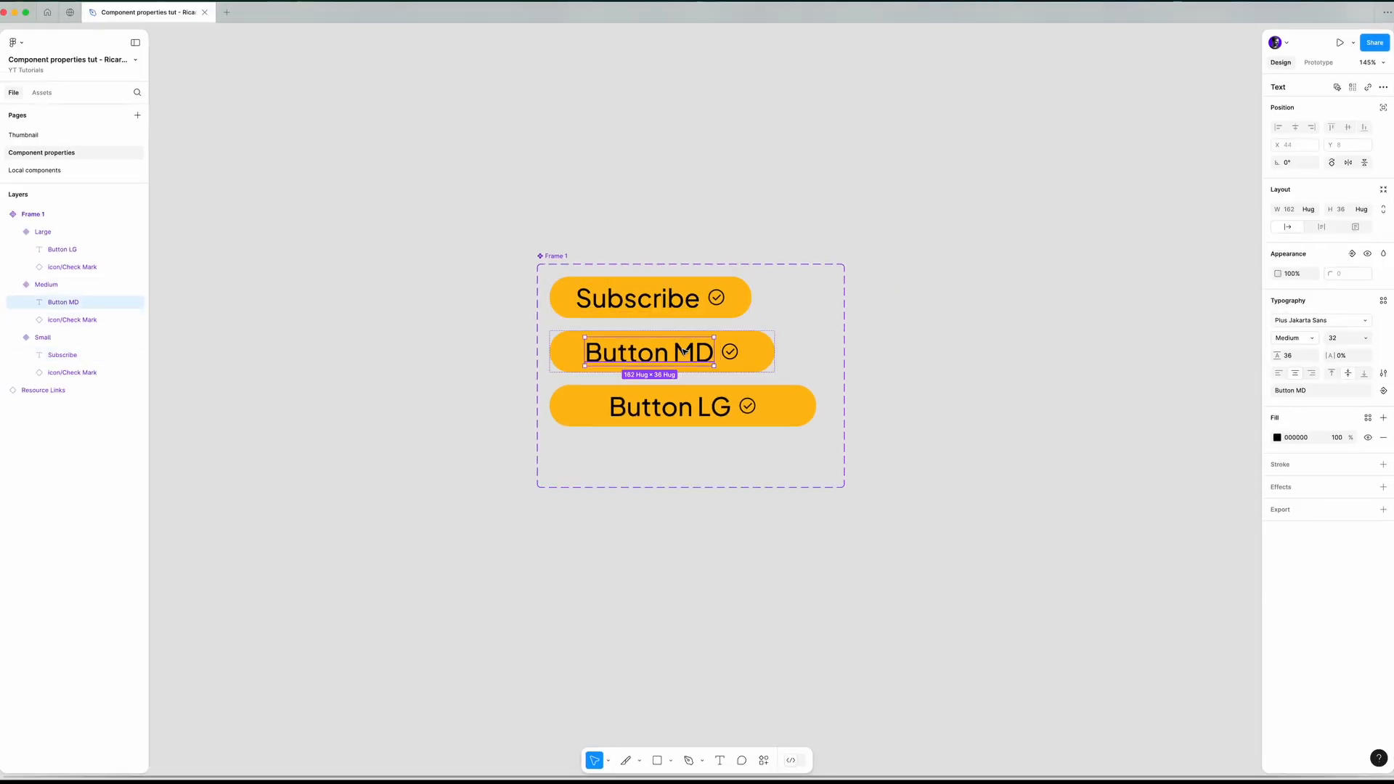
click(1384, 391)
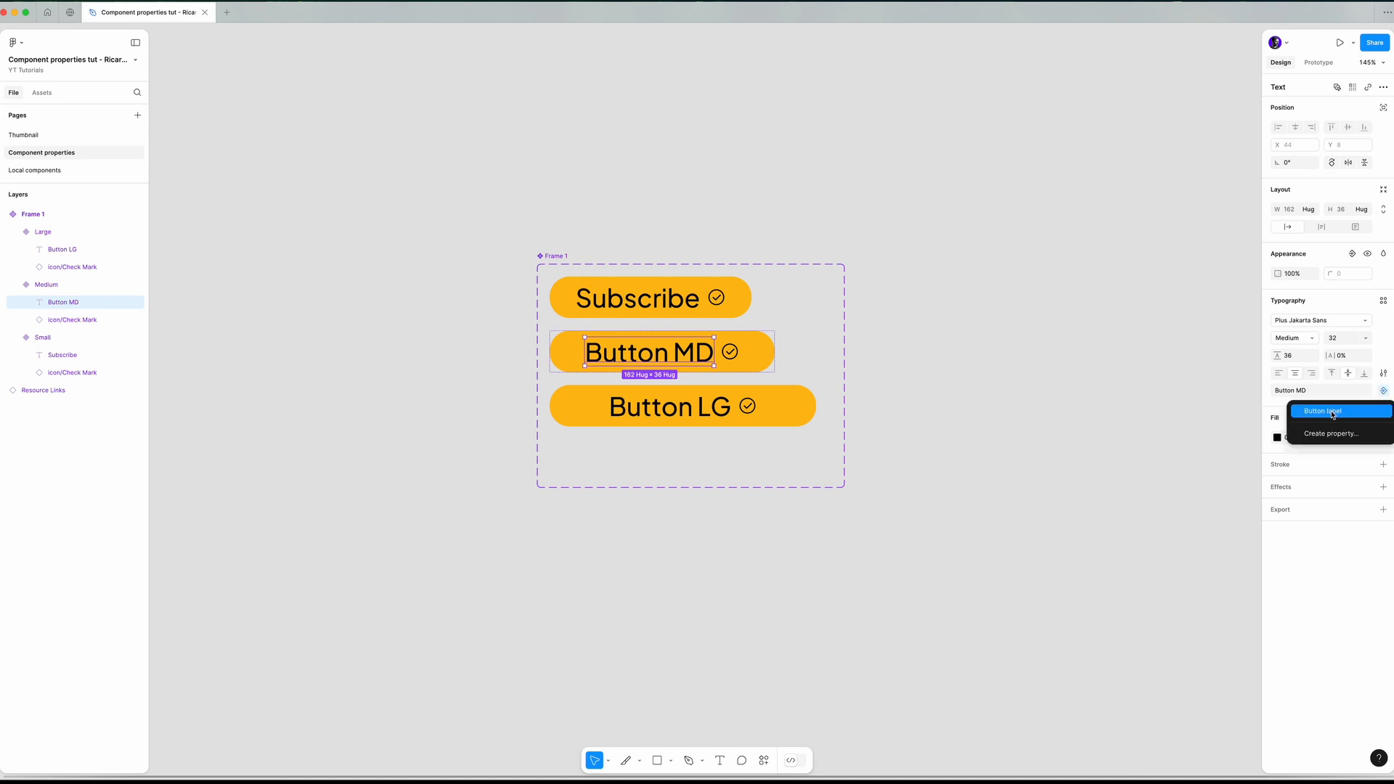
click(1332, 414)
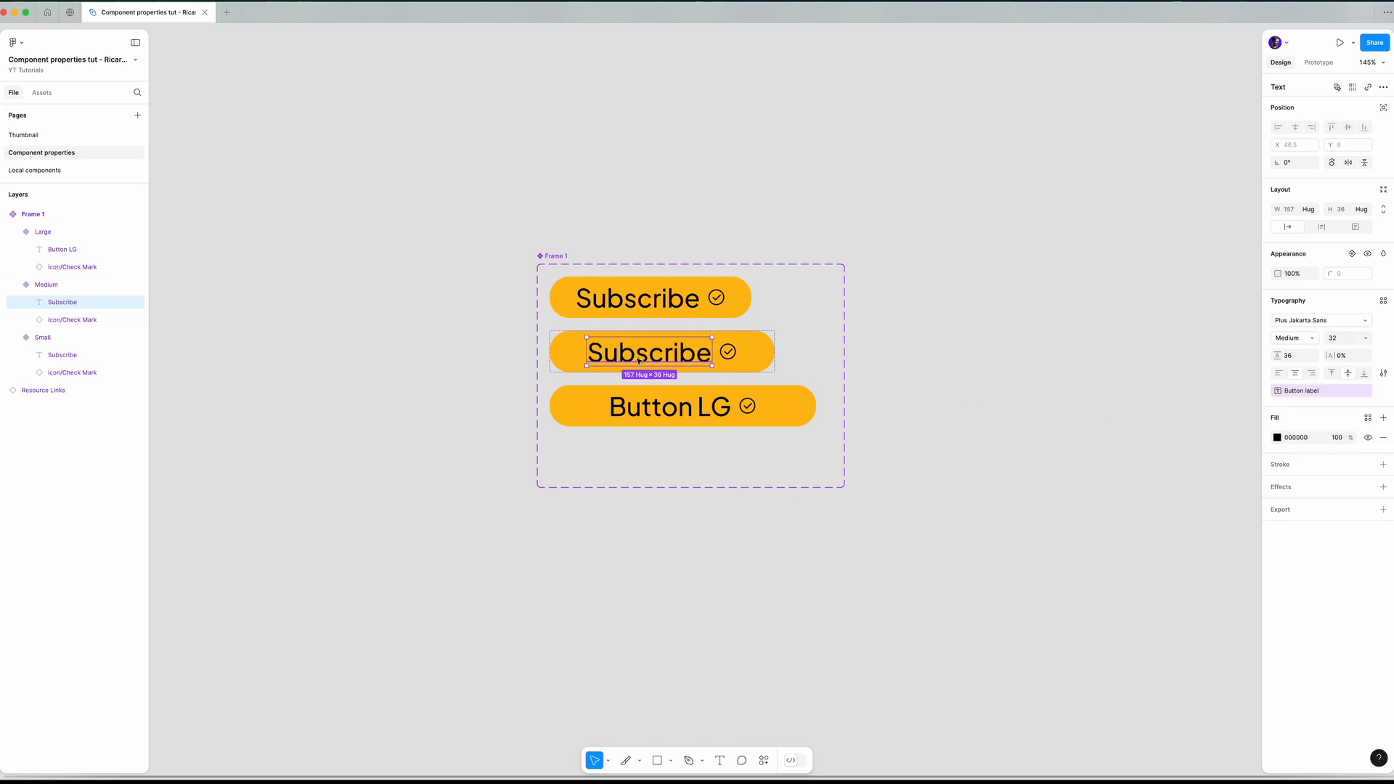
- Link the Large button's text to the Button label property
click(706, 412)
click(711, 412)
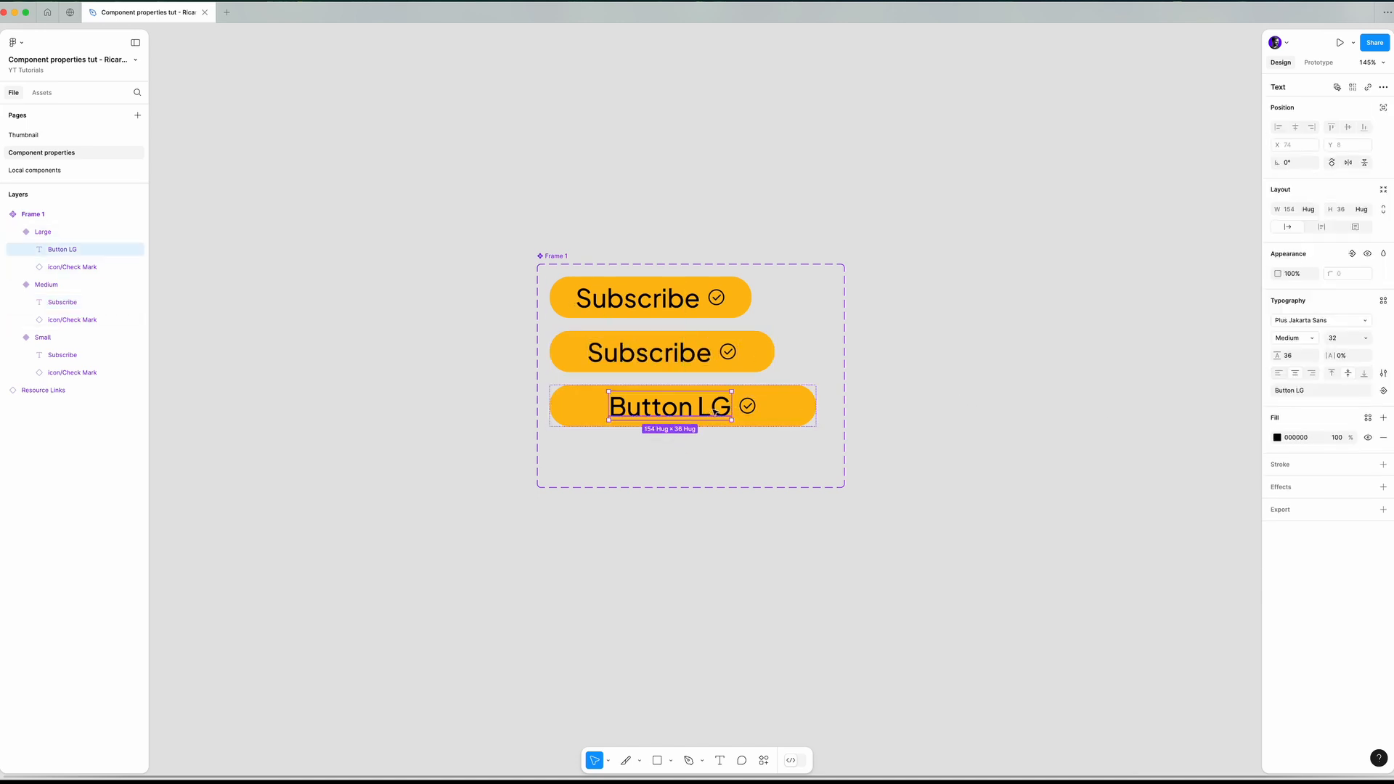
click(1382, 391)
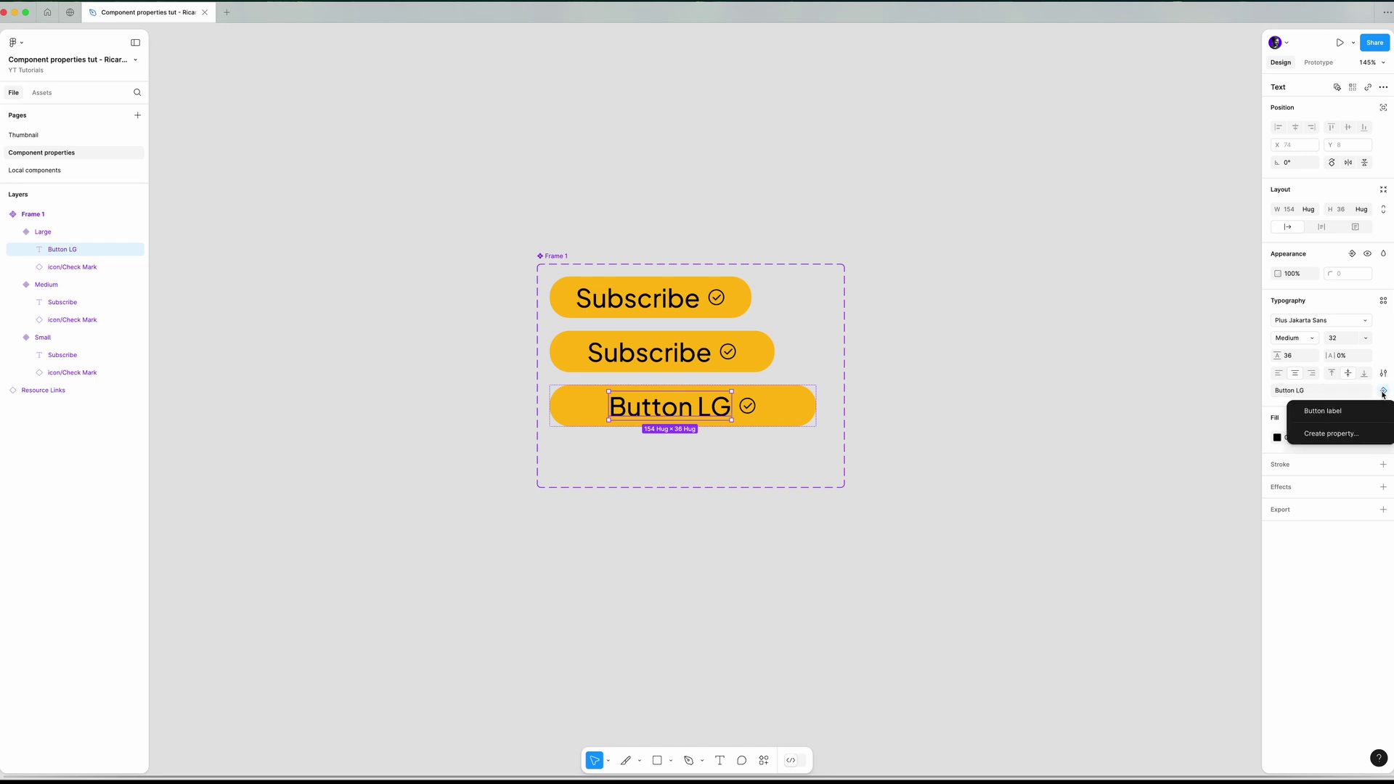
click(1324, 415)
key(Escape)
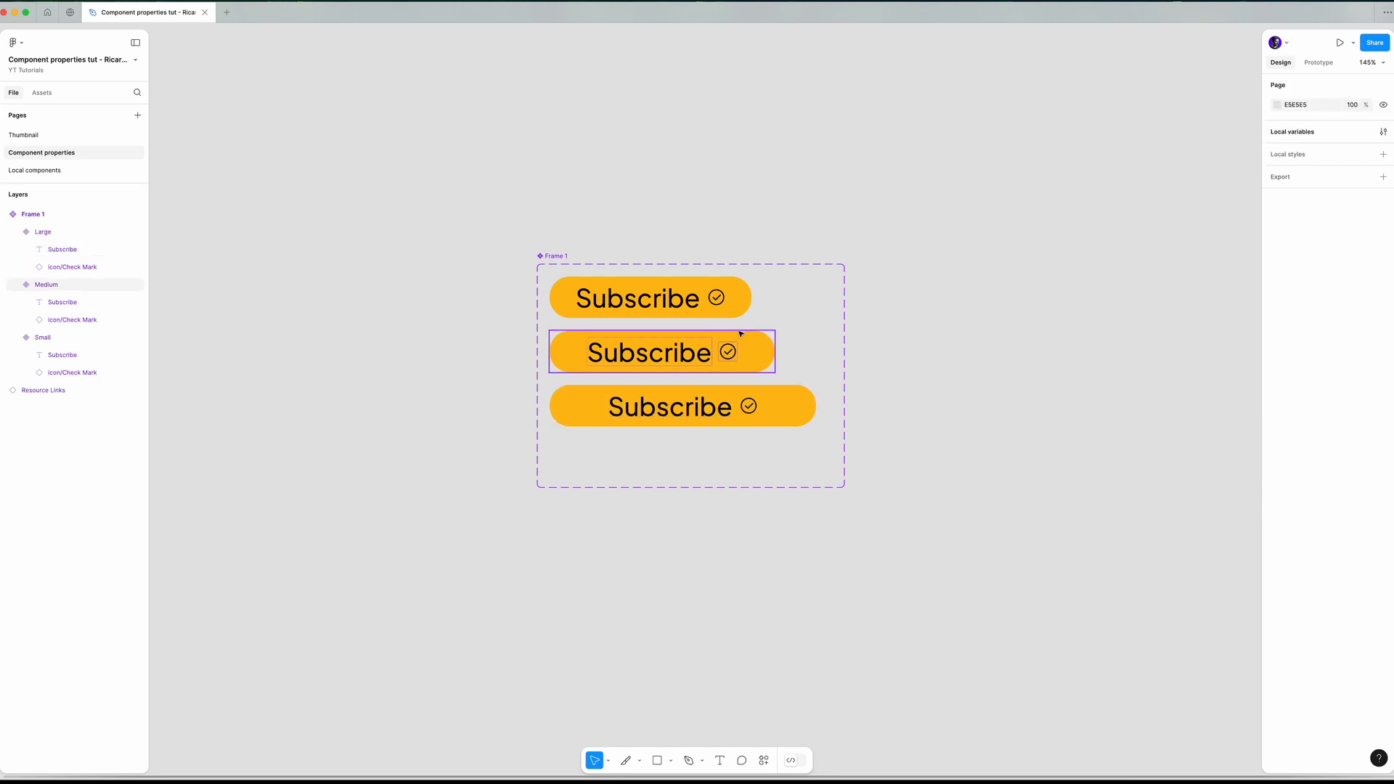
- Drag out a test instance, set it to Large and give it the Restart icon
click(644, 298)
alt+drag(643, 298, 1036, 298)
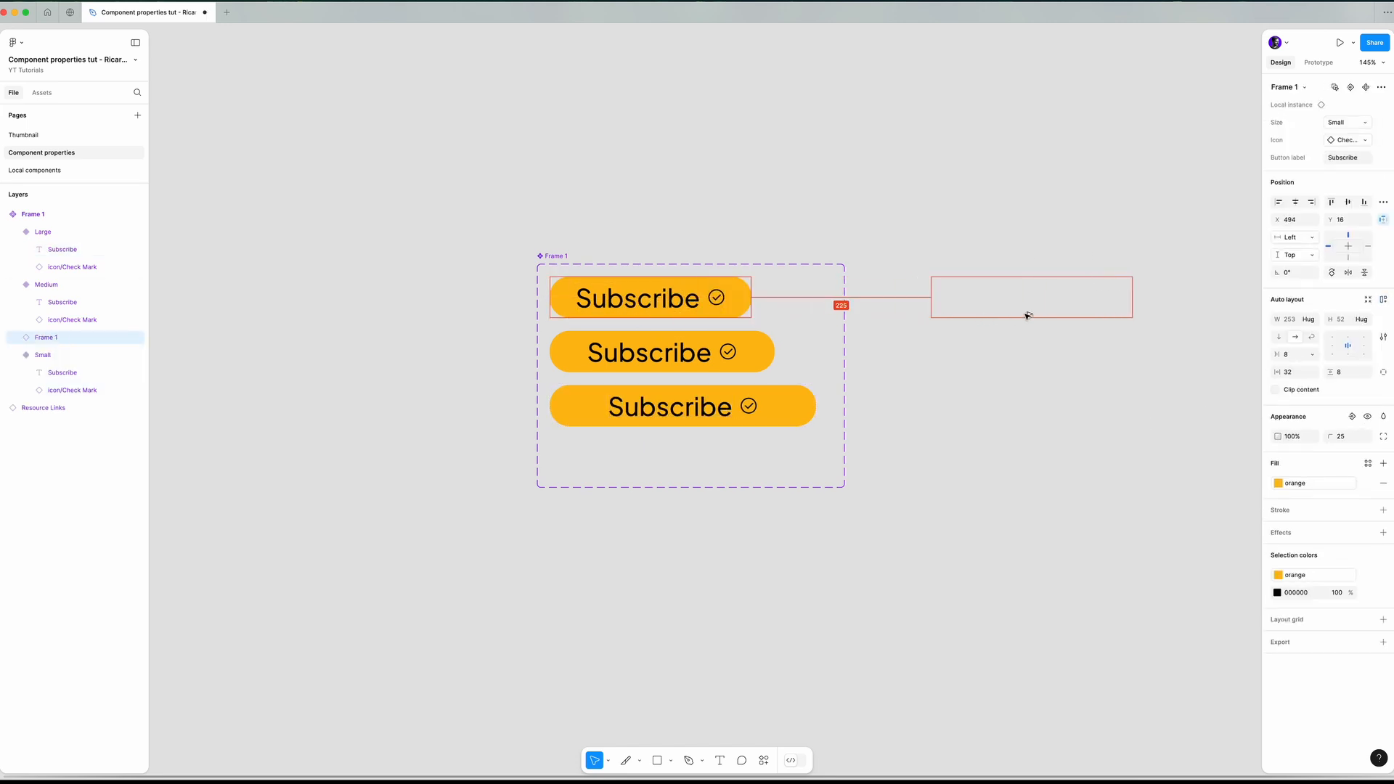
click(1347, 123)
click(1347, 123)
click(1313, 135)
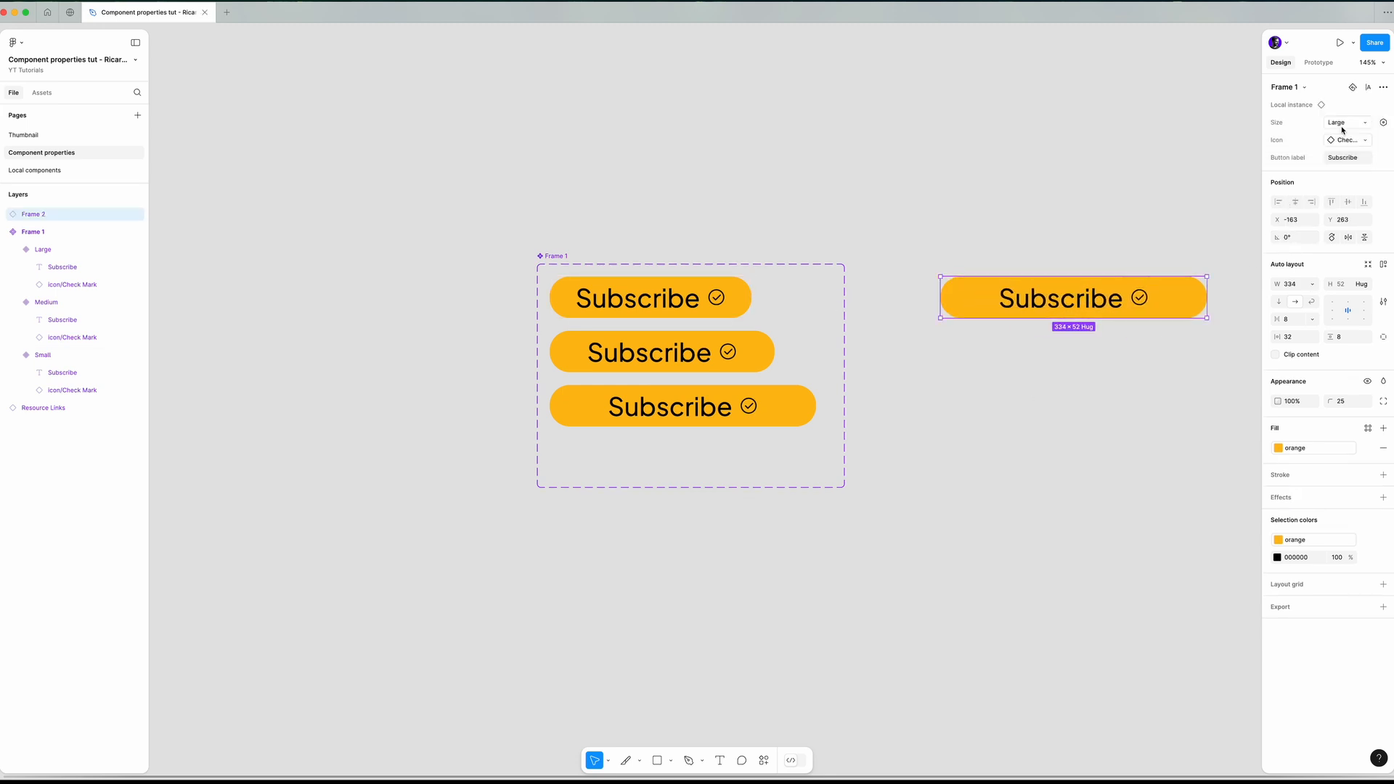
click(1347, 140)
click(1300, 244)
click(1347, 140)
click(1327, 244)
- Change the instance's Button label to 'Like the video'
click(1336, 159)
text(Like)
text( thevideo)
key(Return)
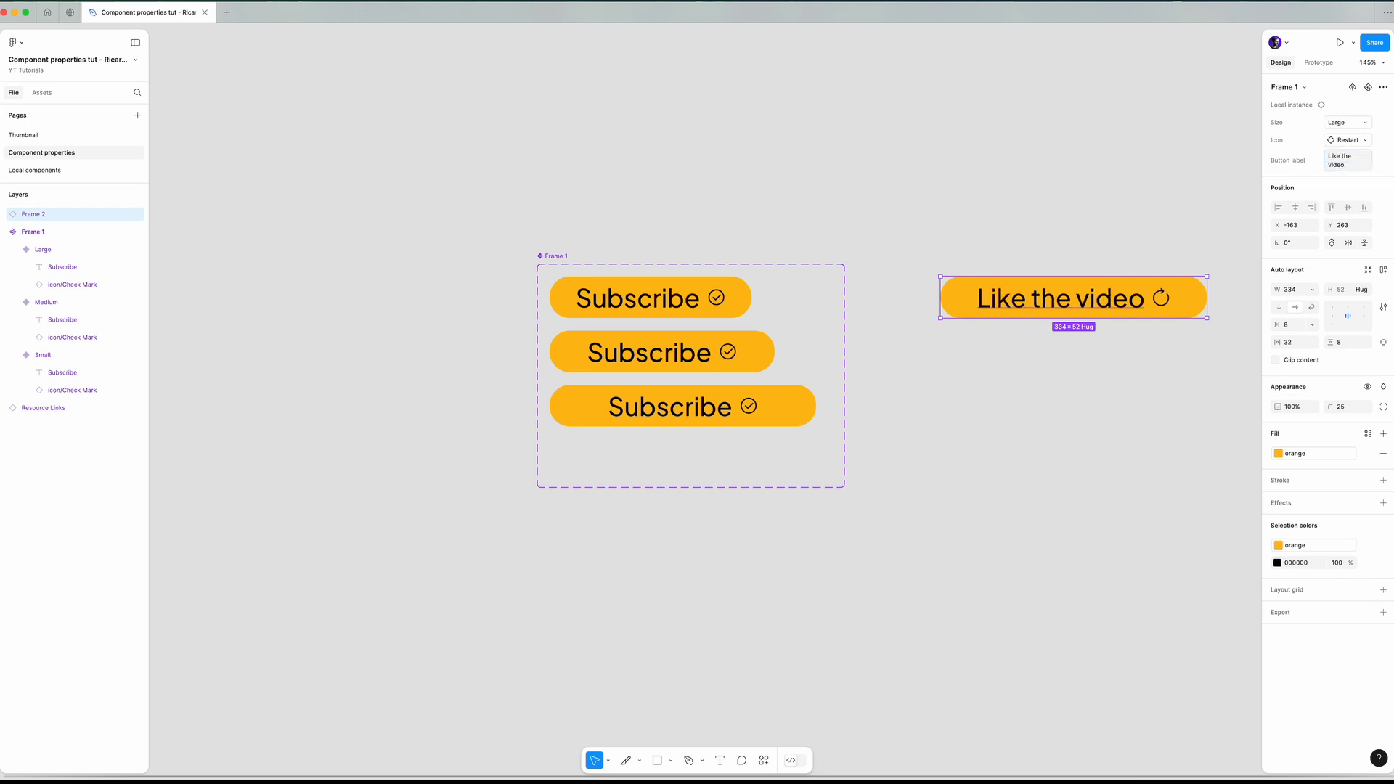
click(926, 369)
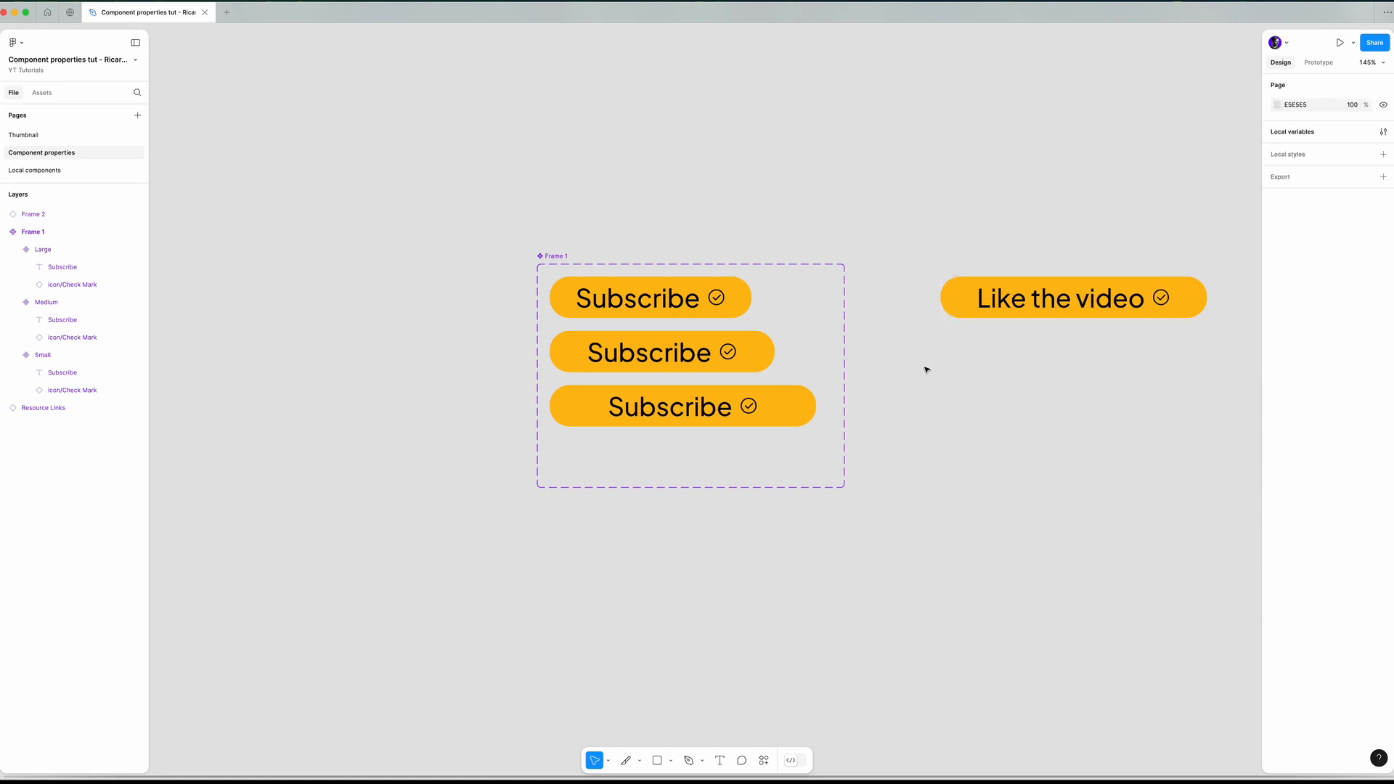
- Delete the test instance and select the top variant's check mark icon
click(1072, 299)
key(BackSpace)
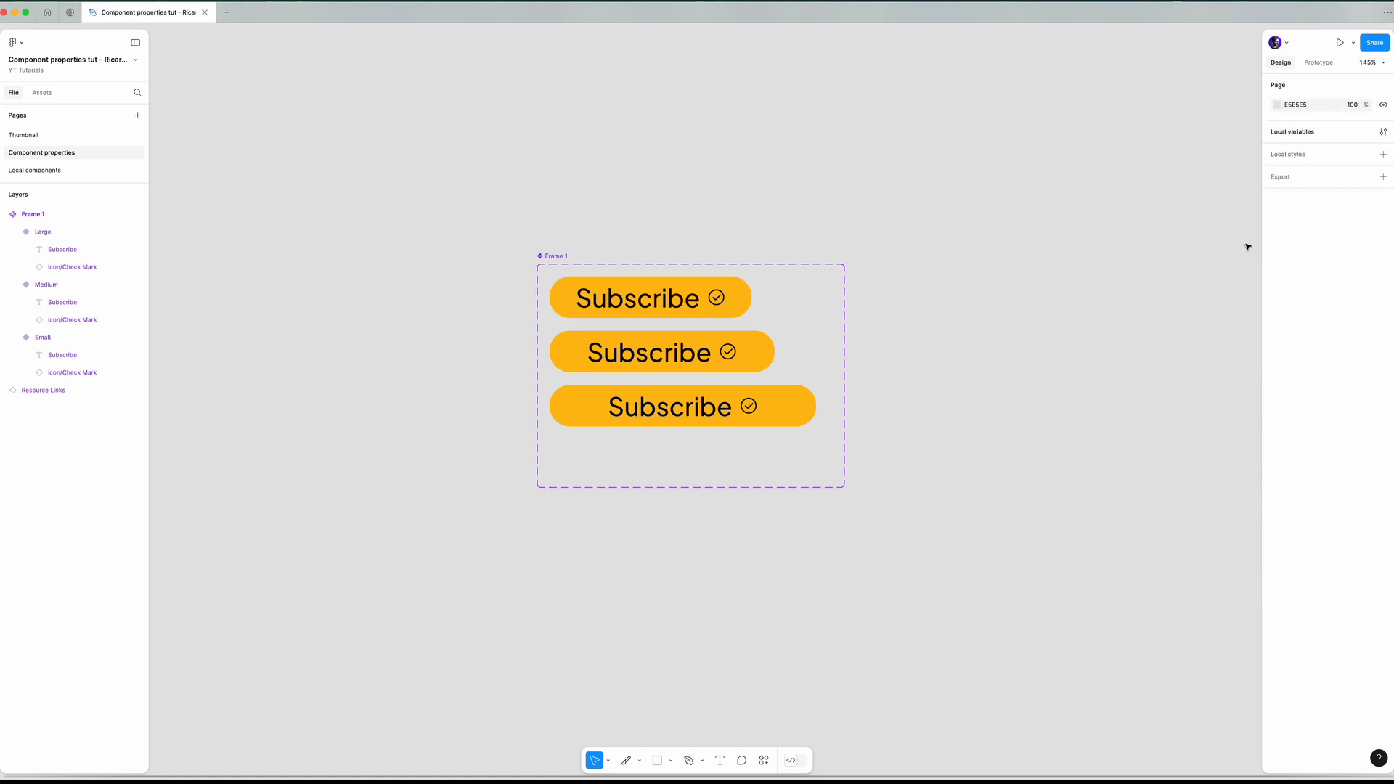
click(717, 298)
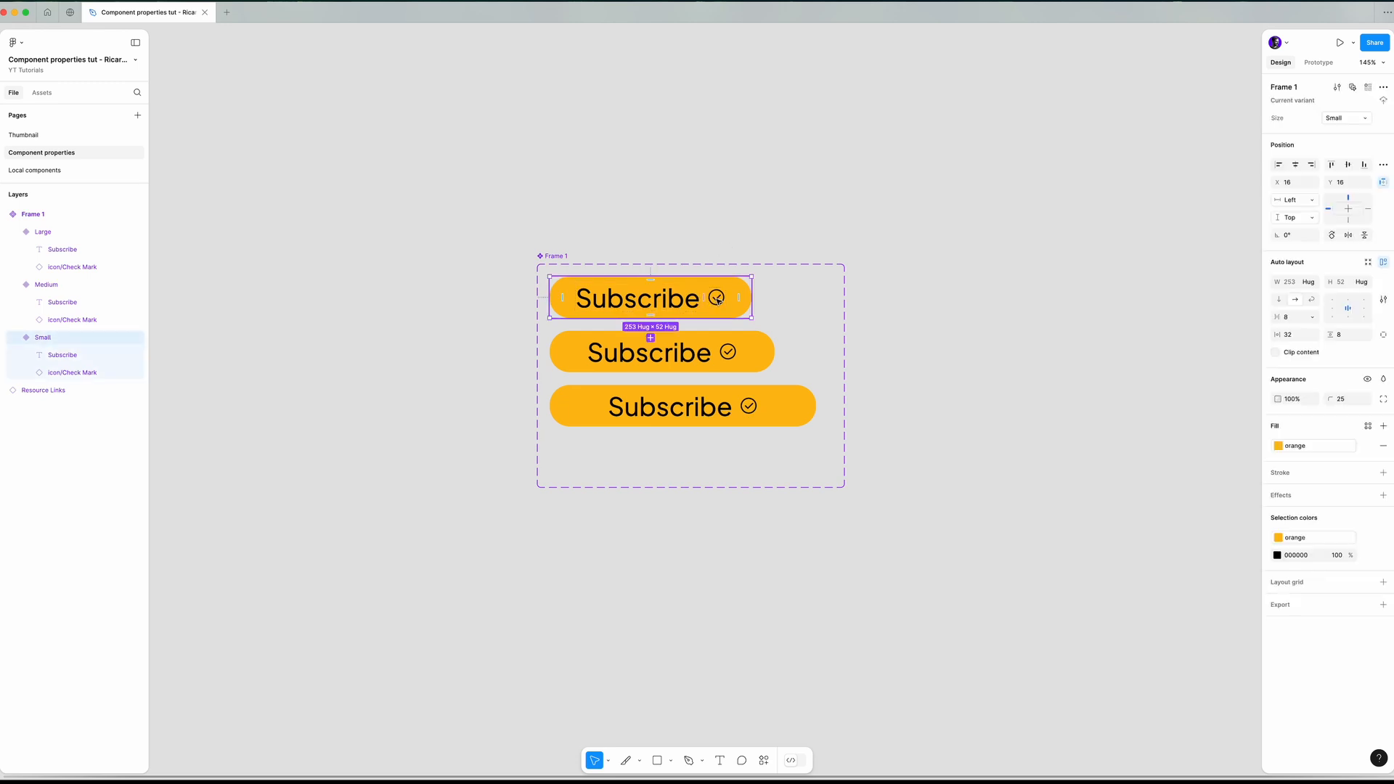
double_click(716, 298)
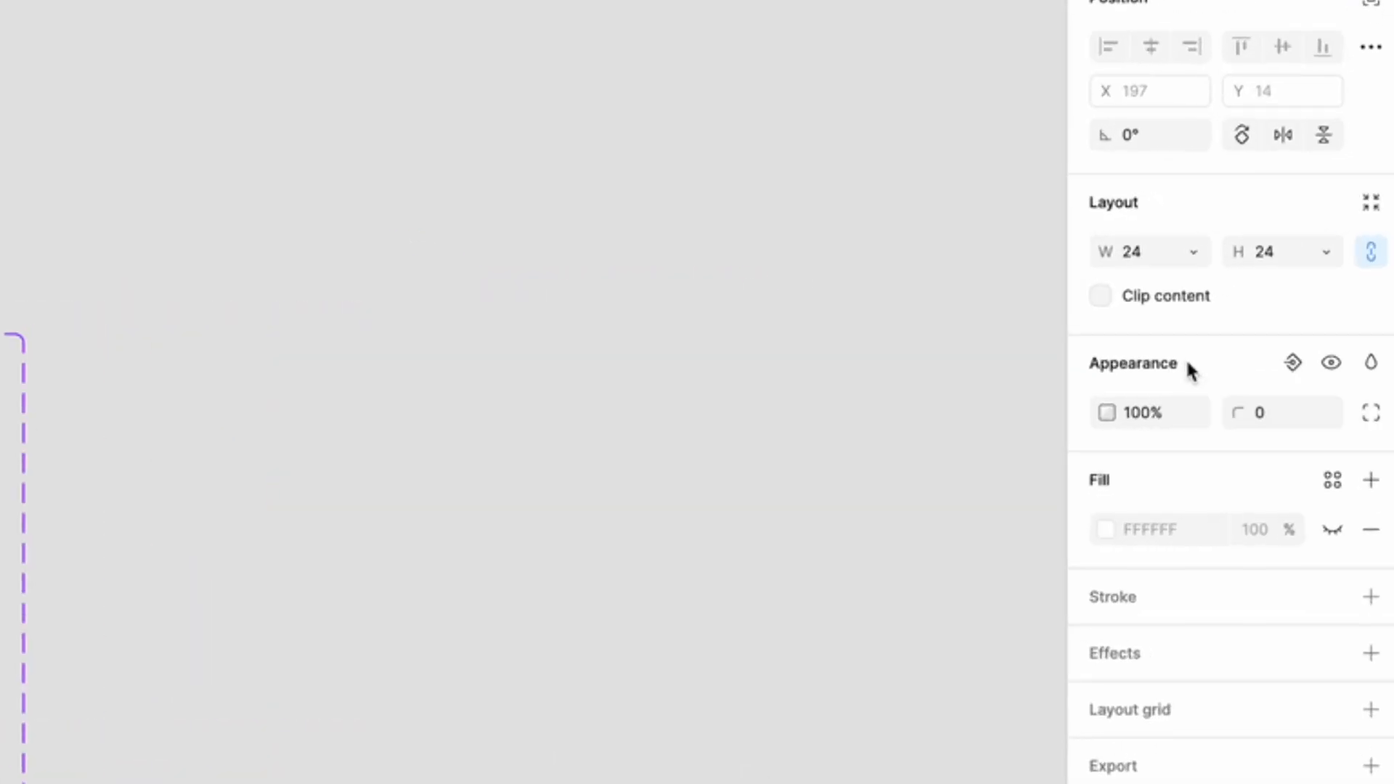
- Create a boolean property named 'Has icon' for the check mark's visibility
click(1294, 368)
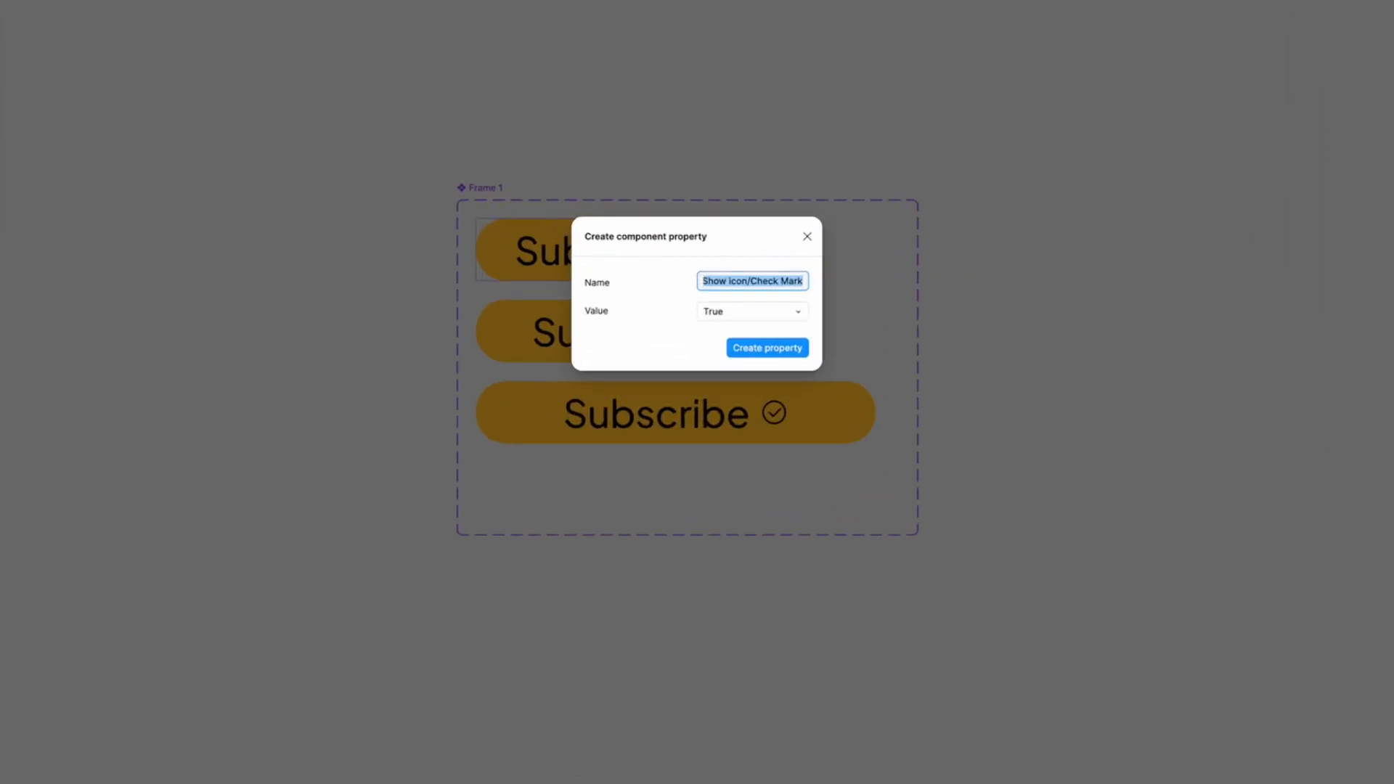
click(750, 286)
key(shift+End)
key(BackSpace)
key(ctrl+a)
text(Has)
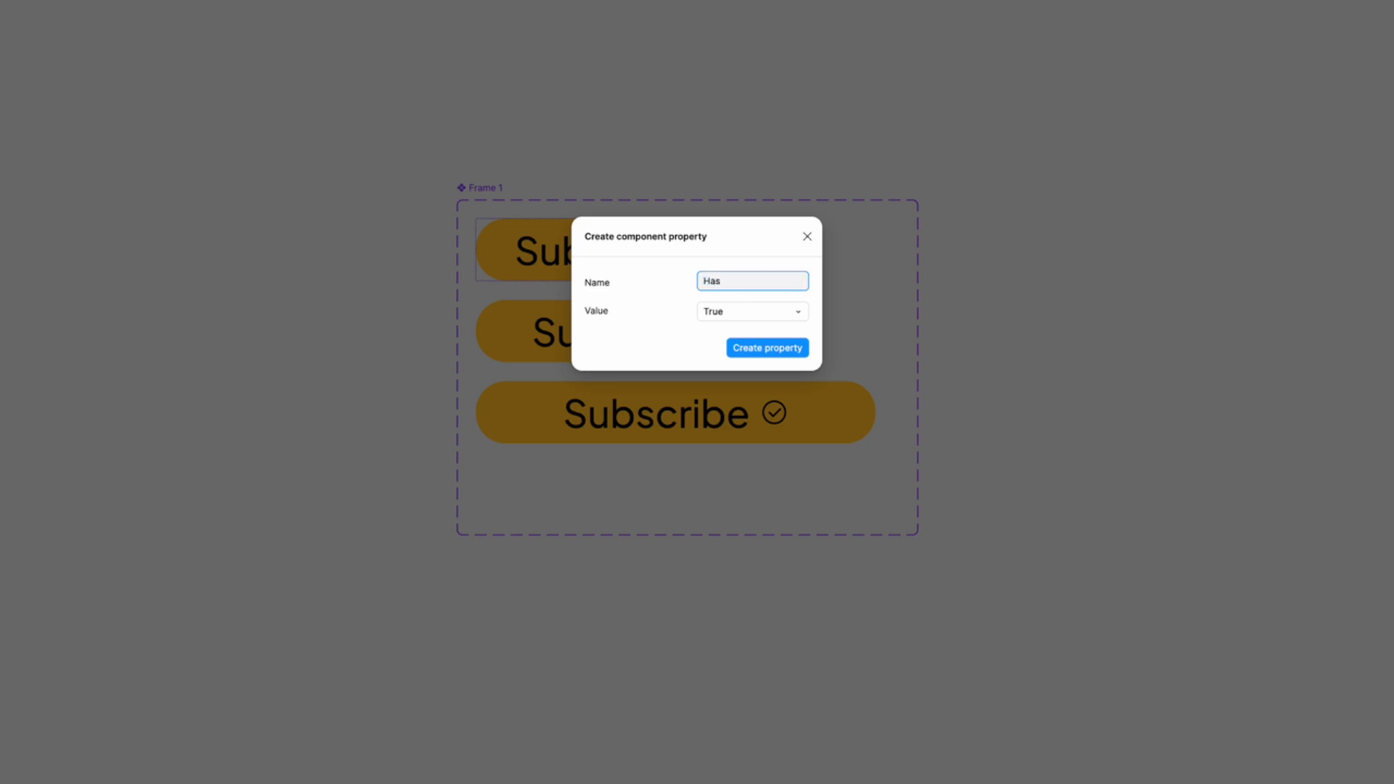
text( icon)
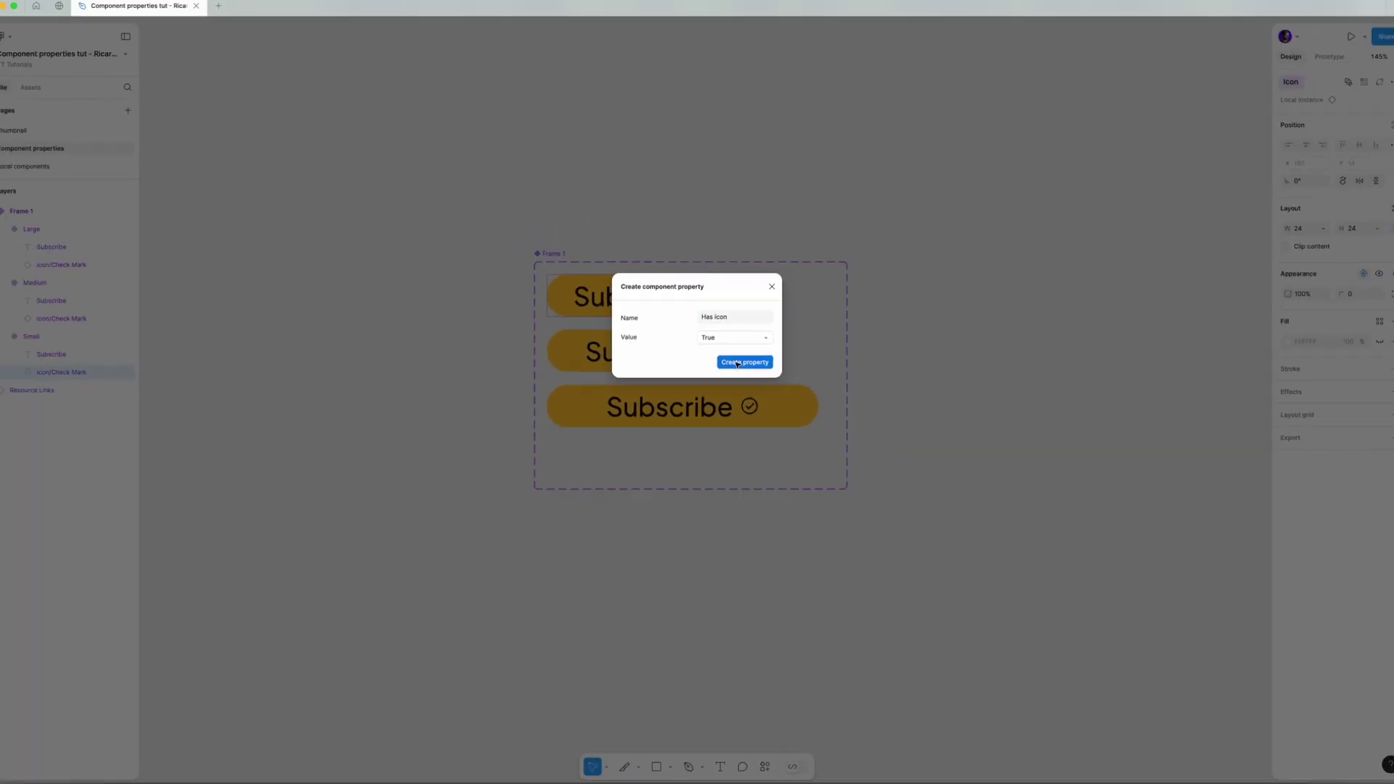
click(736, 361)
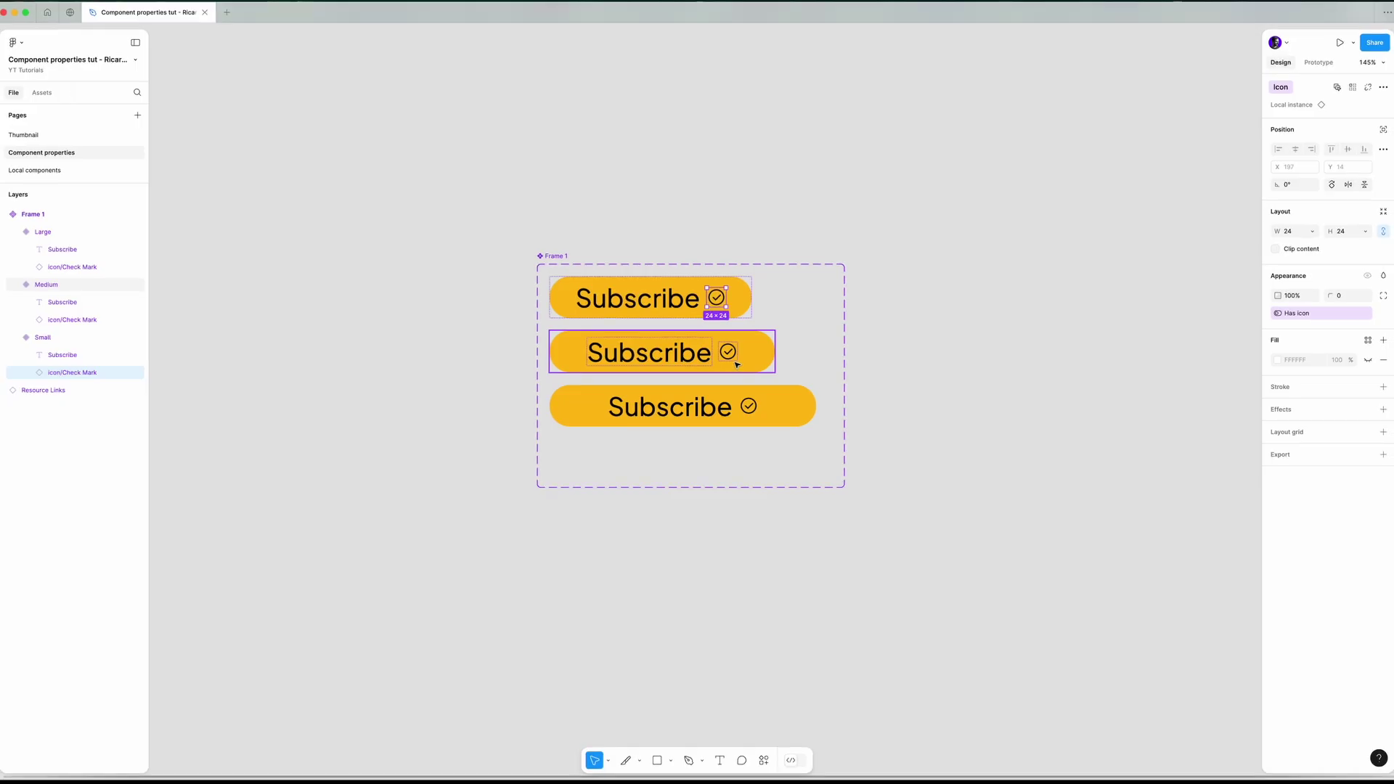
- Create a boolean property 'Has label' on the top variant's Subscribe text
click(677, 303)
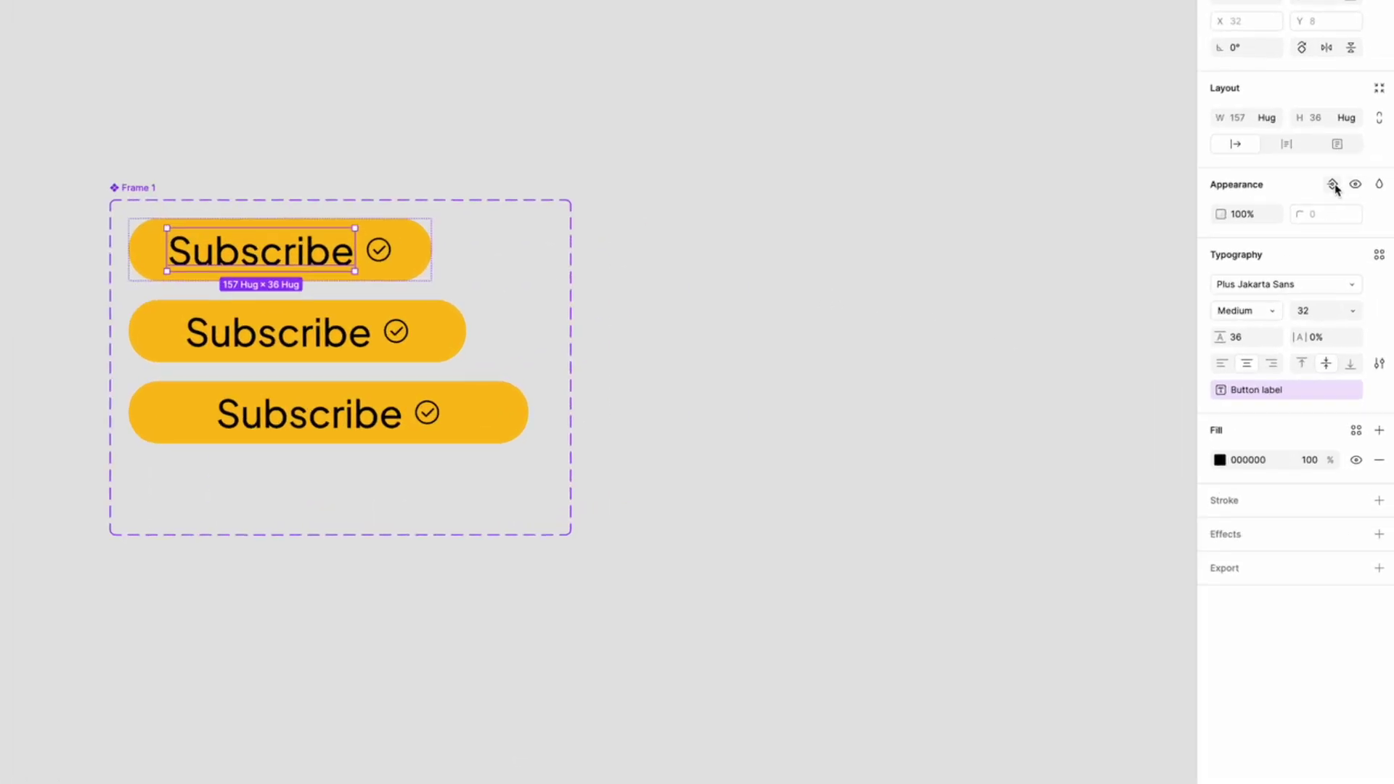
click(1333, 188)
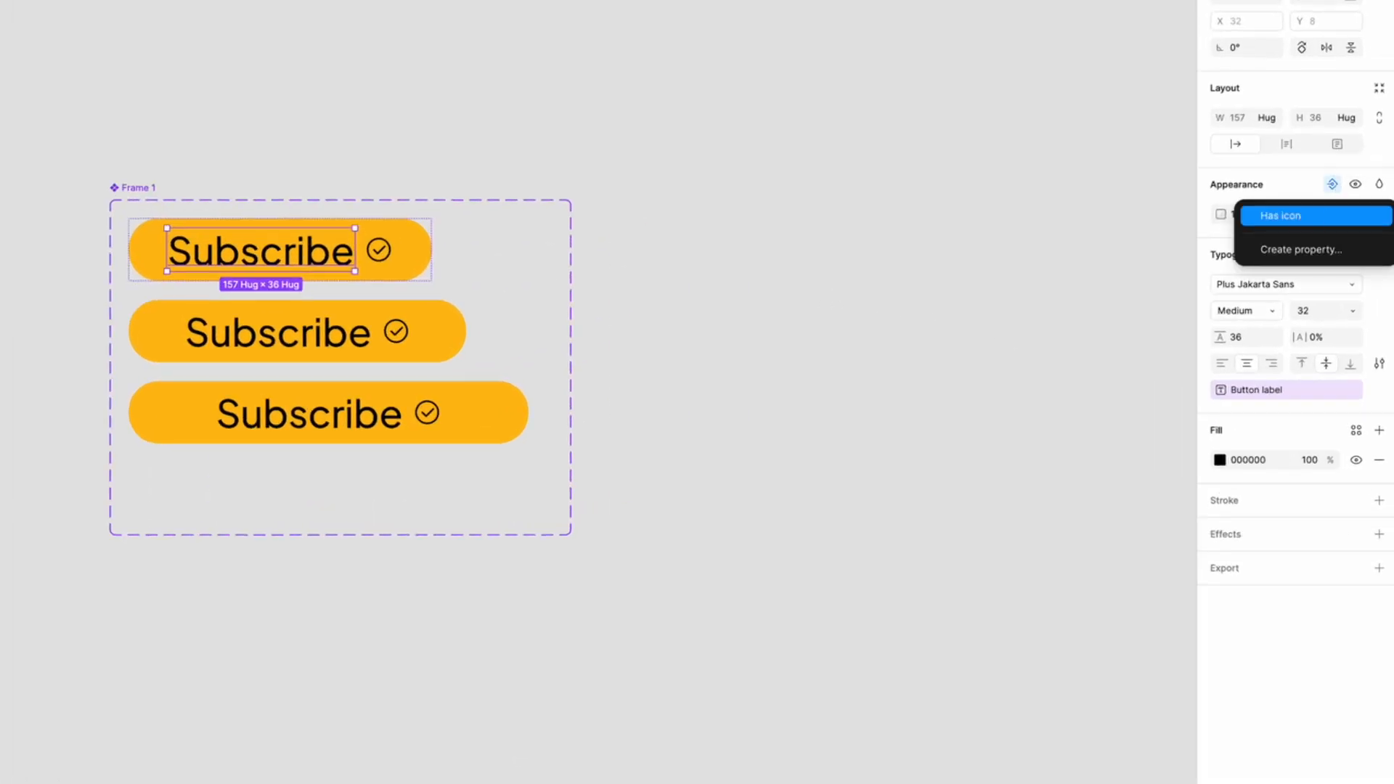
click(1330, 295)
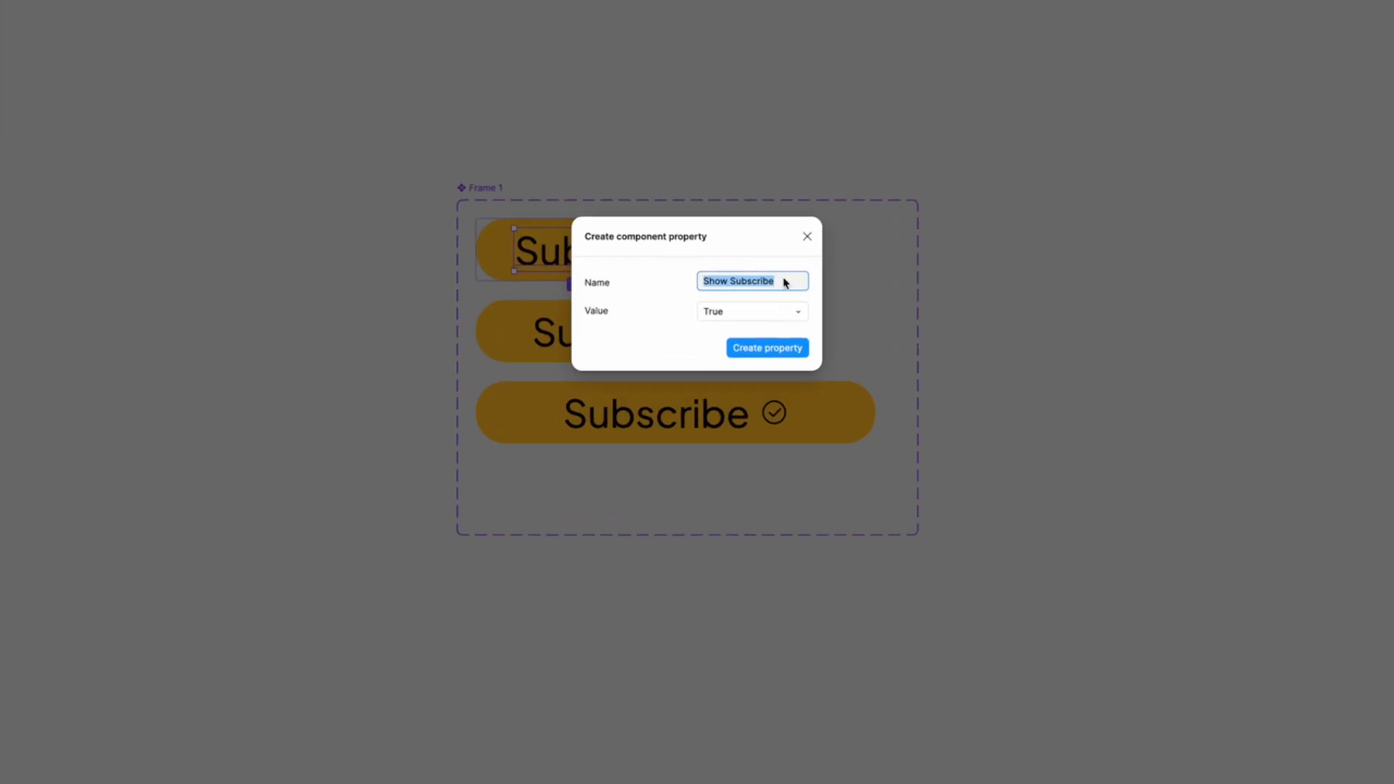
text(Has labalel)
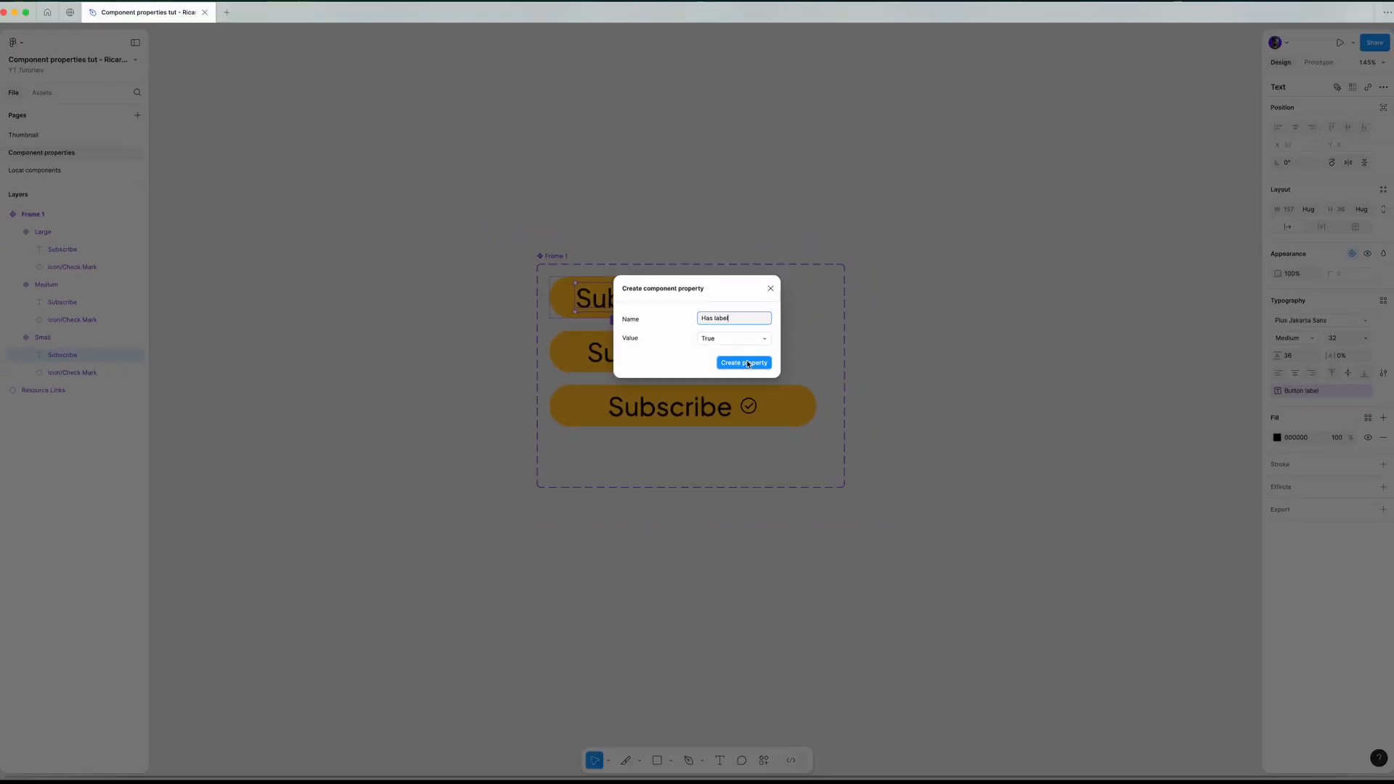
key(Return)
click(664, 353)
- Link the Medium button's label to Has label and its icon to Has icon
double_click(665, 360)
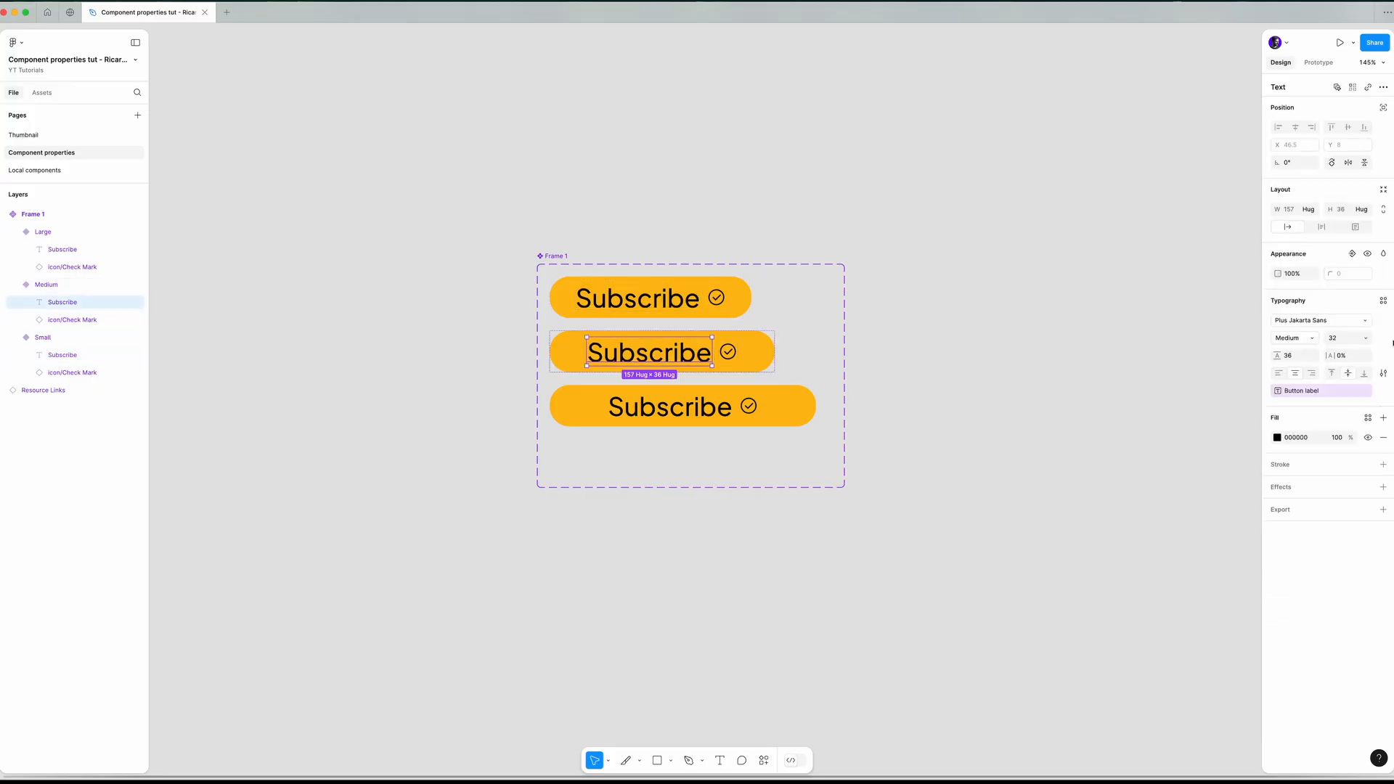
click(1353, 254)
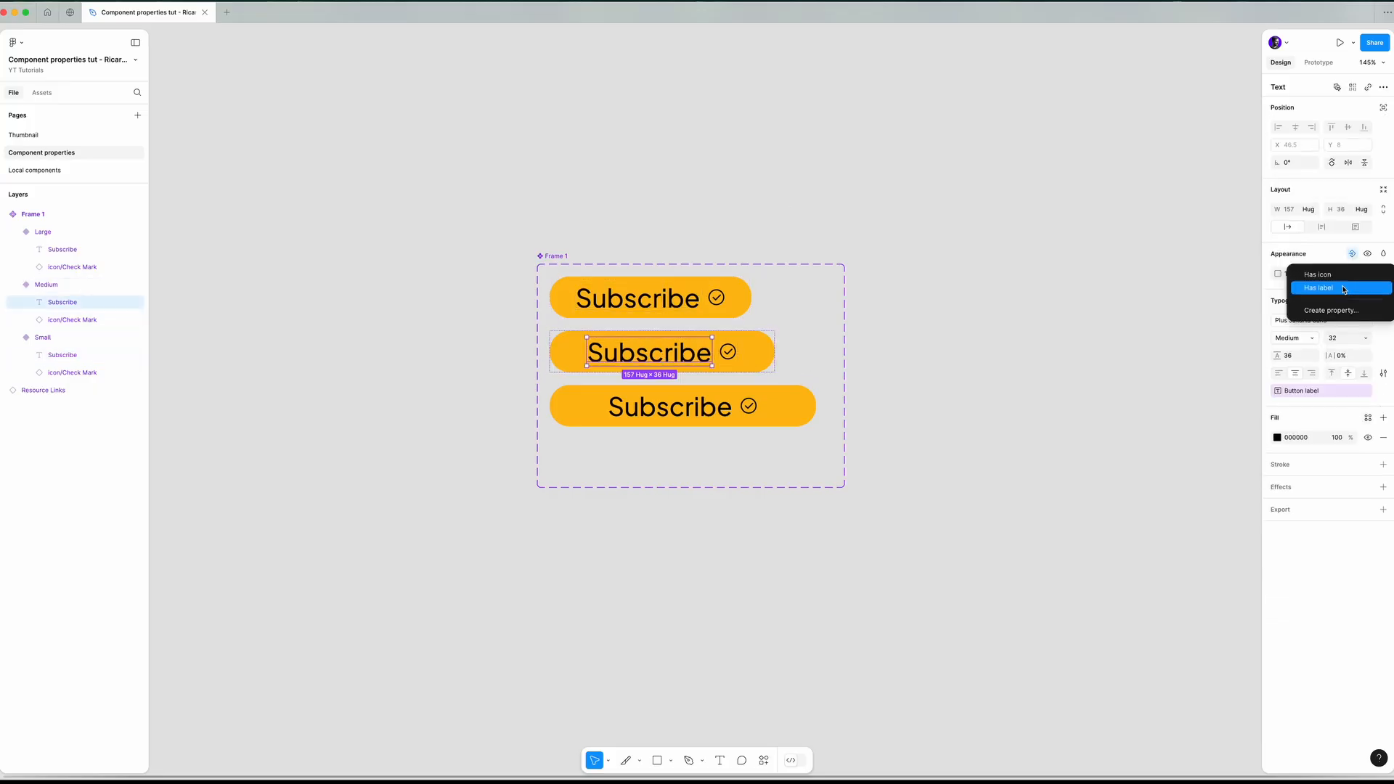
click(1321, 288)
click(727, 352)
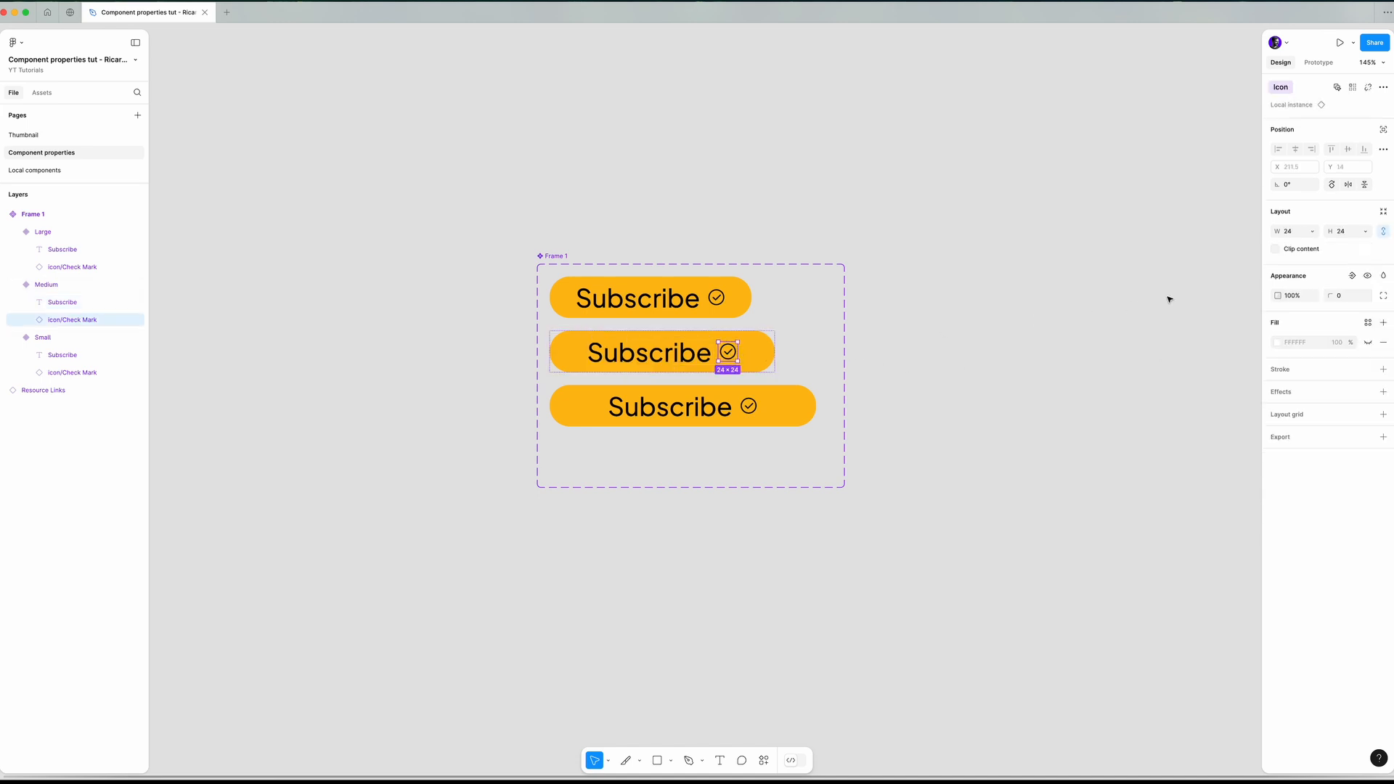
click(1352, 275)
click(1319, 297)
- Link the Large button's label to the Has label property
click(682, 406)
double_click(670, 406)
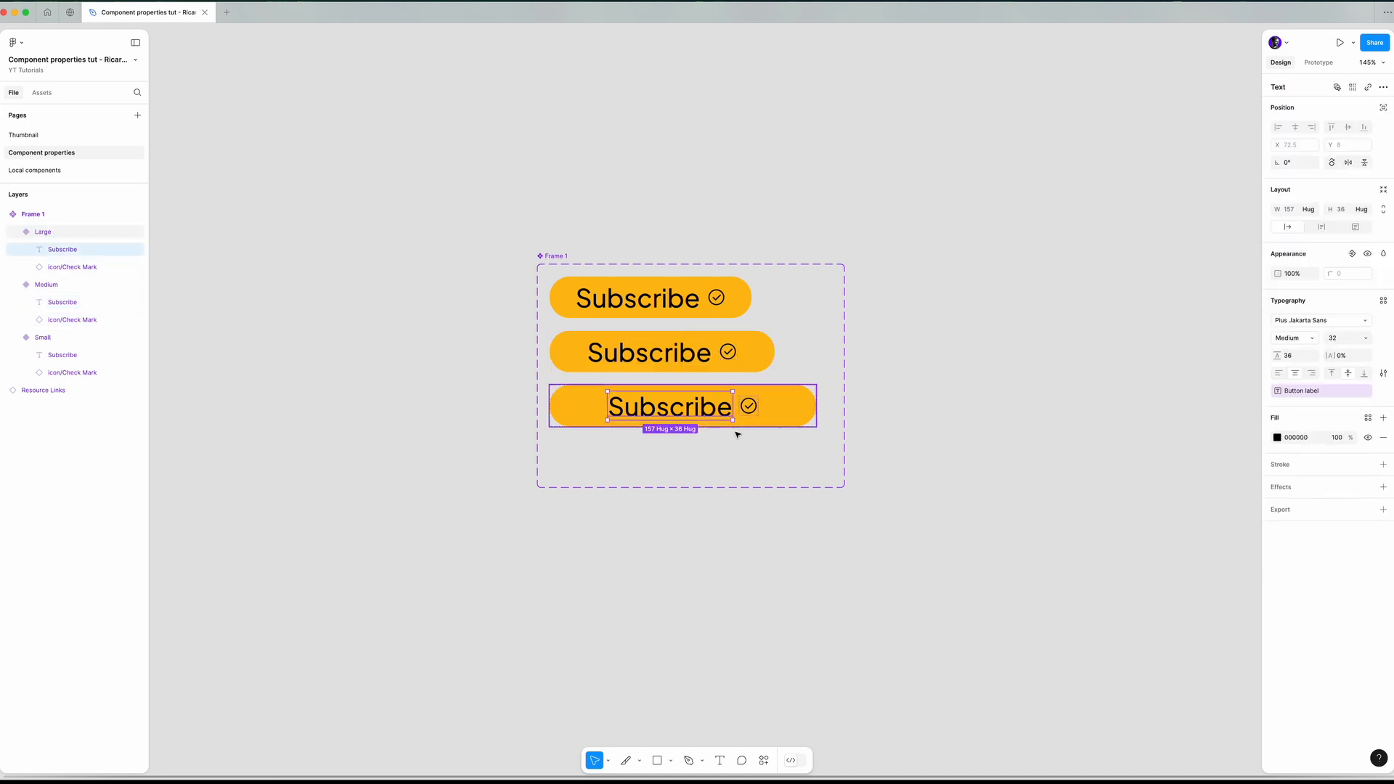
click(1354, 258)
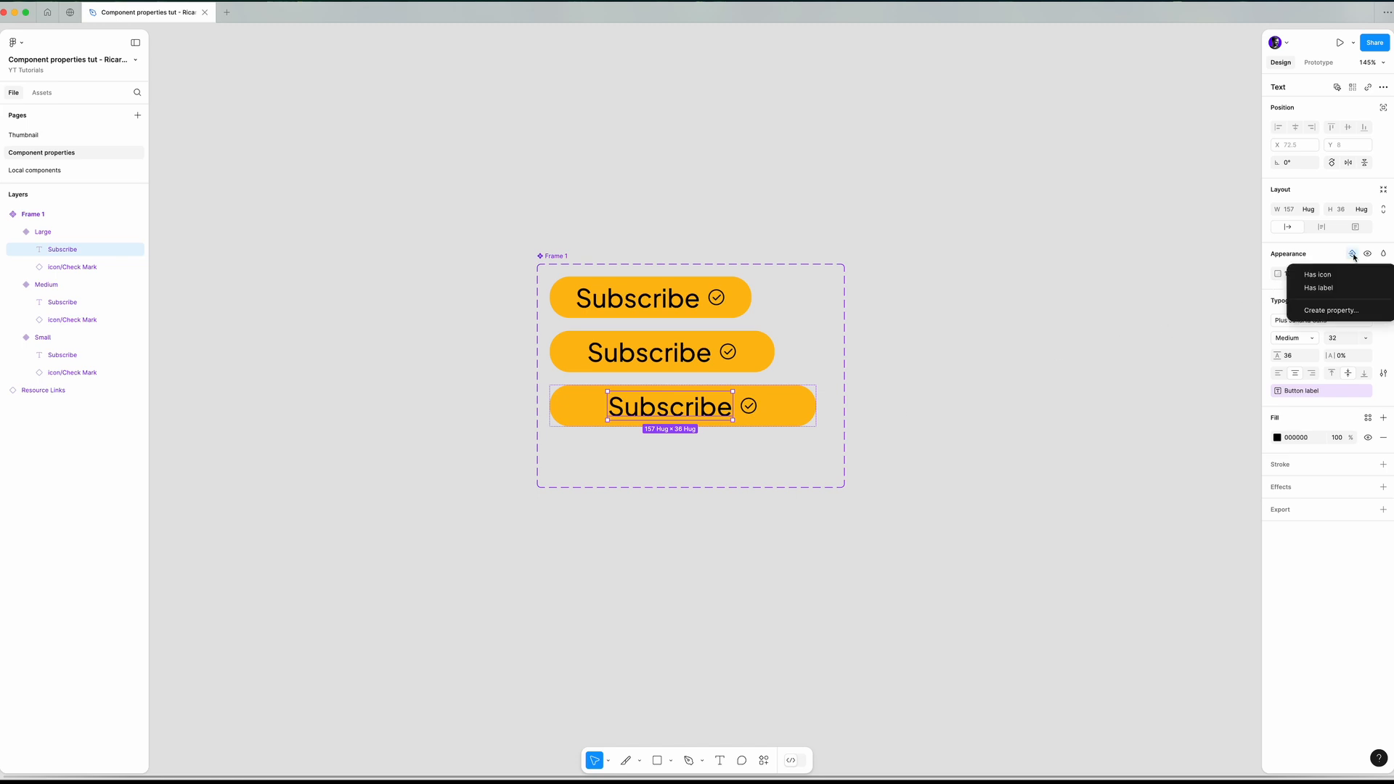
click(1318, 280)
click(948, 435)
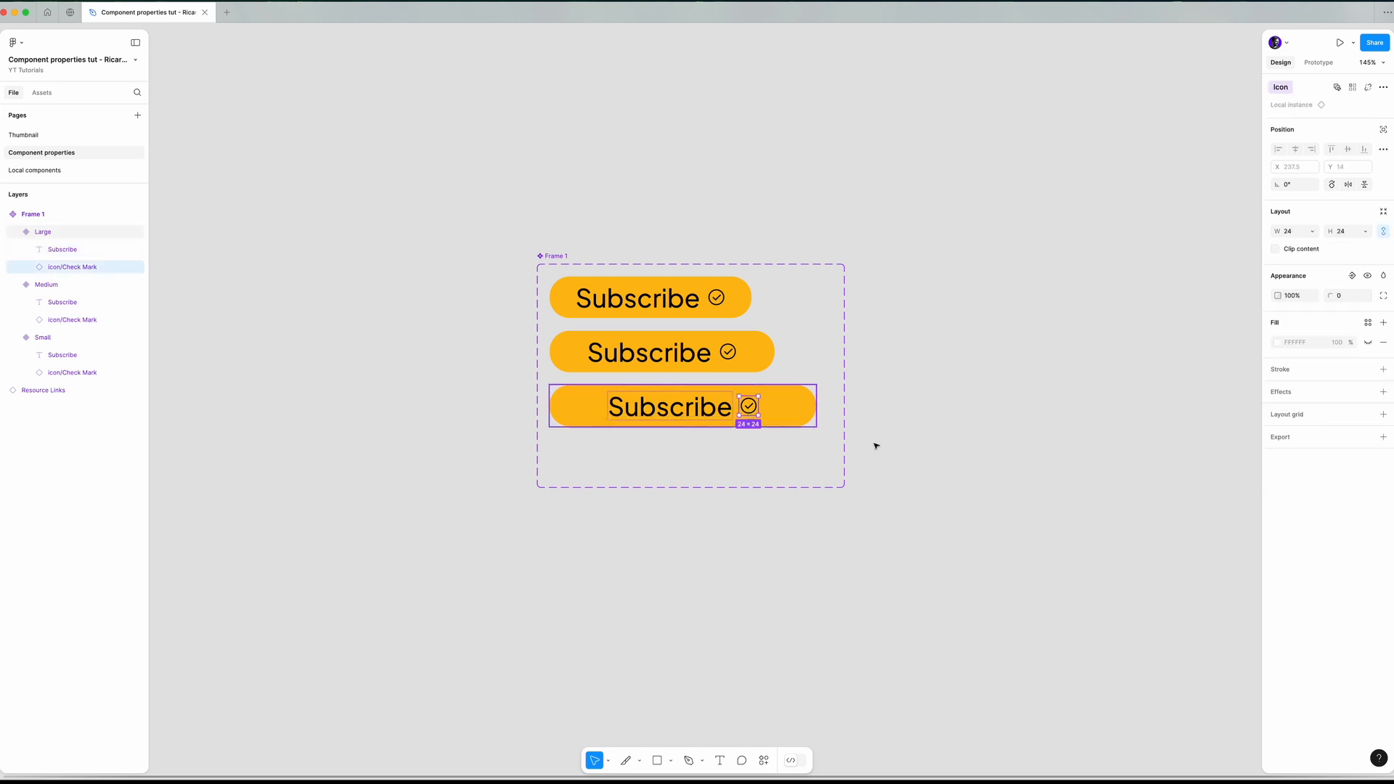
- Alt-drag a copy of the Medium variant beside the set and toggle its Has icon and Has label properties
click(578, 361)
drag(579, 360, 920, 368)
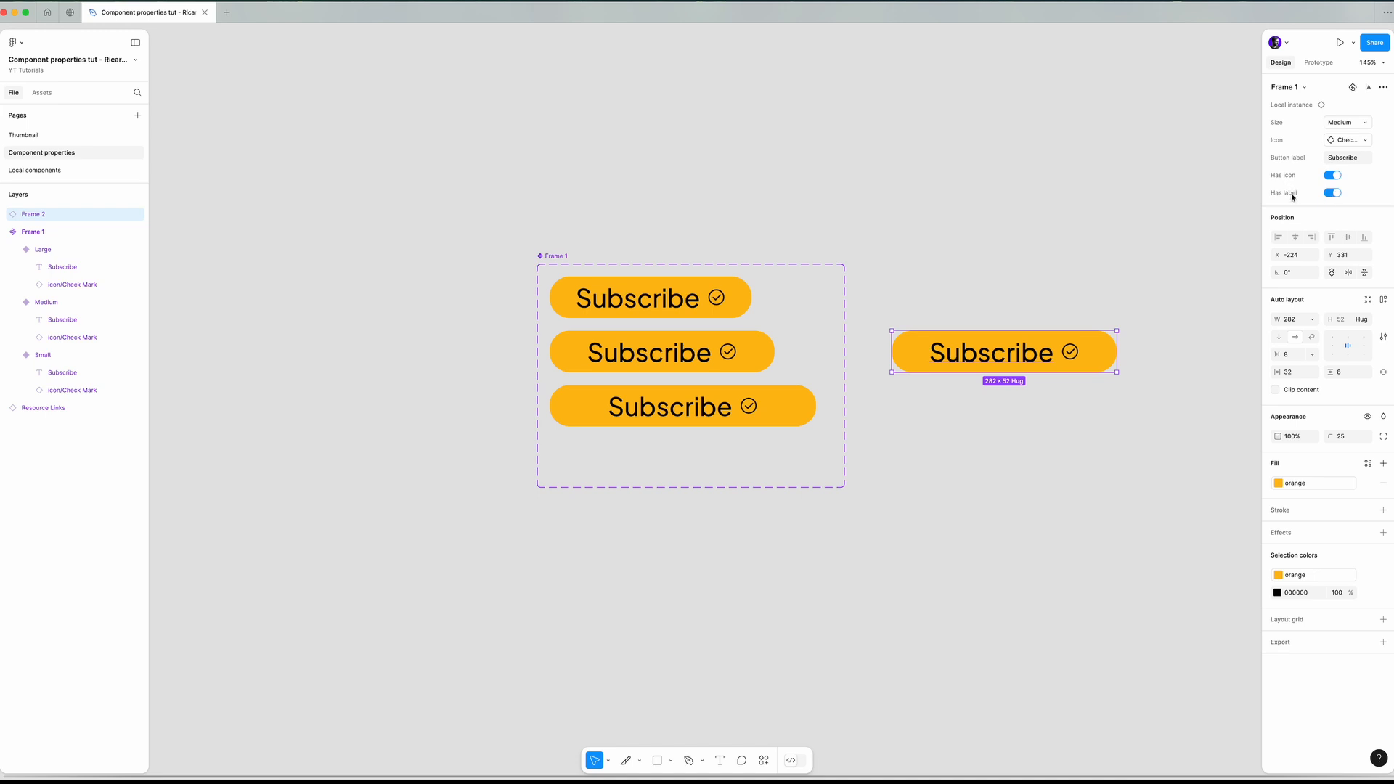
click(1333, 176)
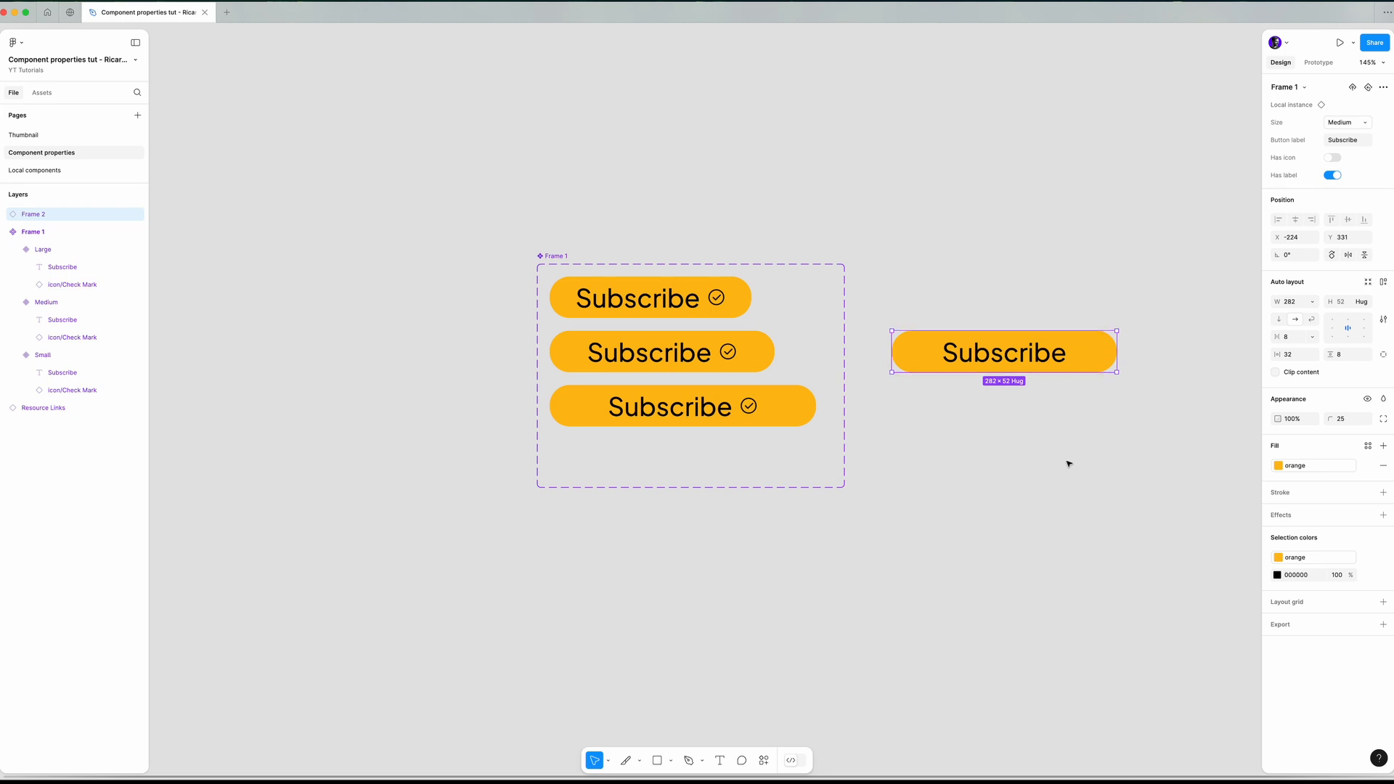
click(1333, 157)
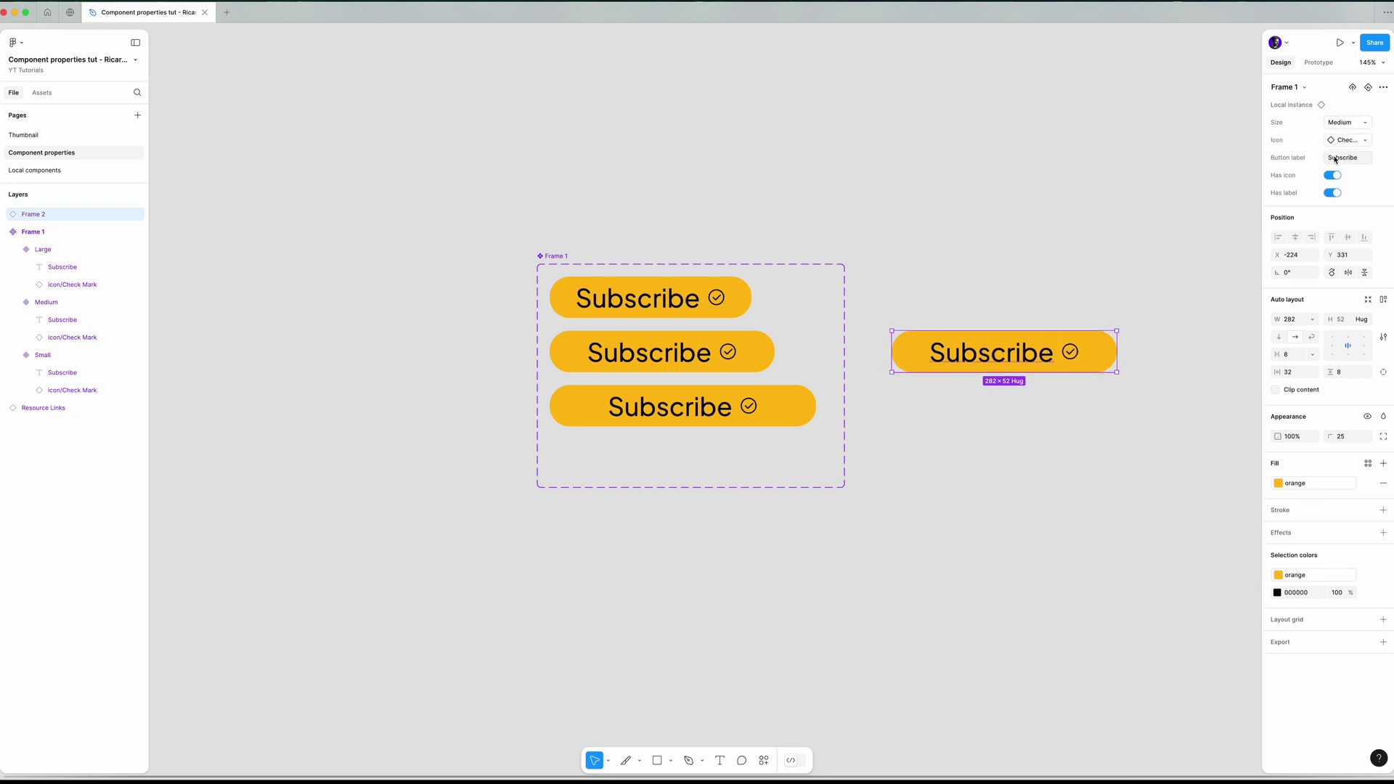
click(1335, 195)
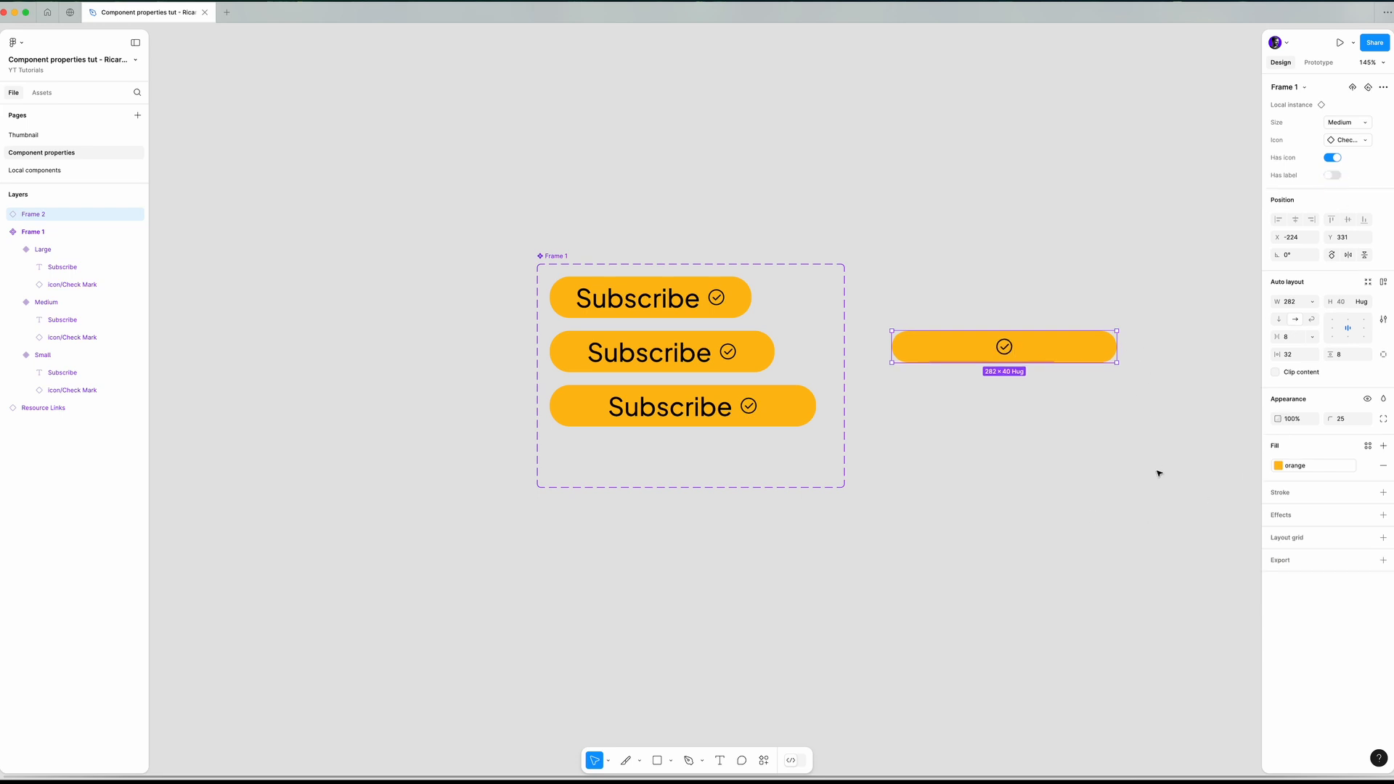
click(1333, 176)
click(1334, 194)
- Swap the test instance's icon to Close, then to Restart
click(1346, 141)
click(1298, 245)
click(1346, 140)
click(1327, 244)
- Cycle the instance's Size through Small and Large back to Medium and re-enable Has label
click(1346, 122)
click(1341, 105)
click(1352, 122)
click(1334, 156)
click(1350, 122)
click(1339, 133)
click(1333, 175)
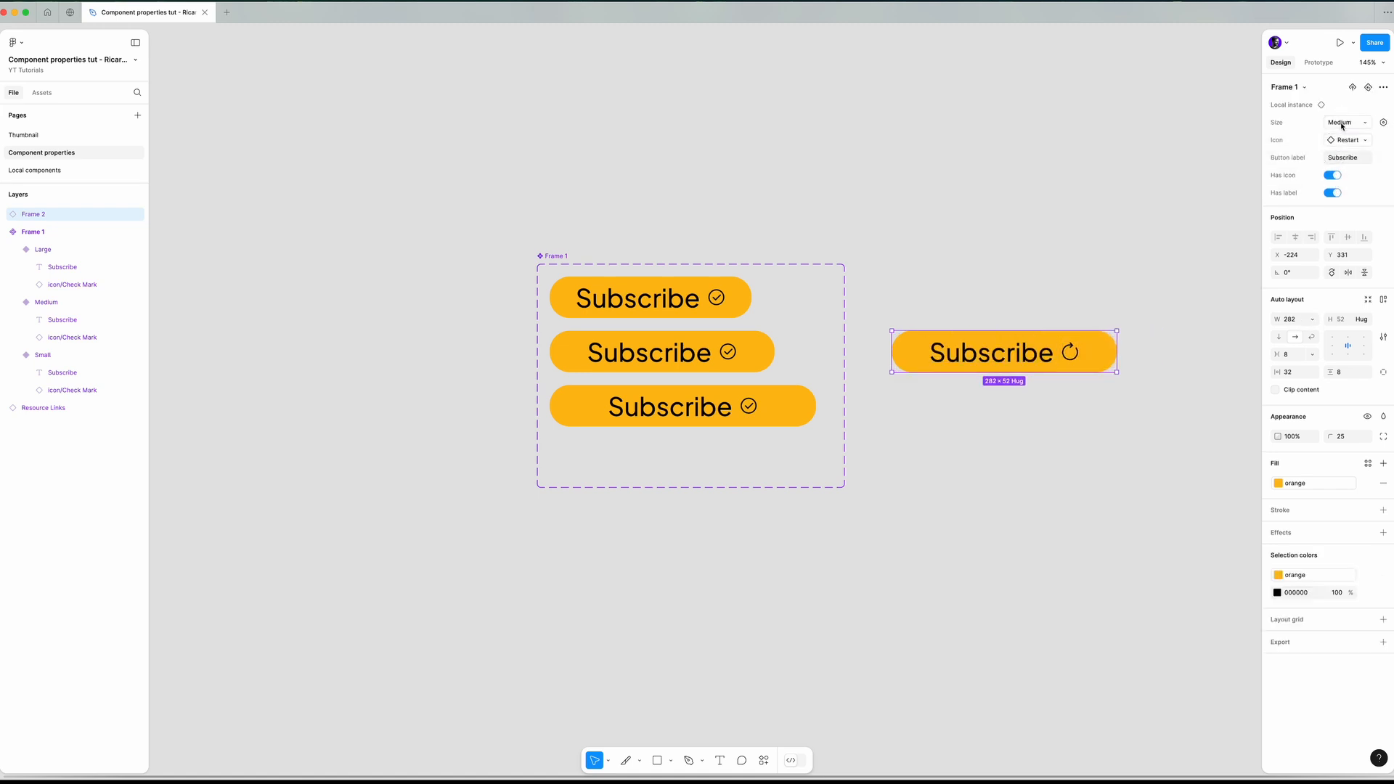